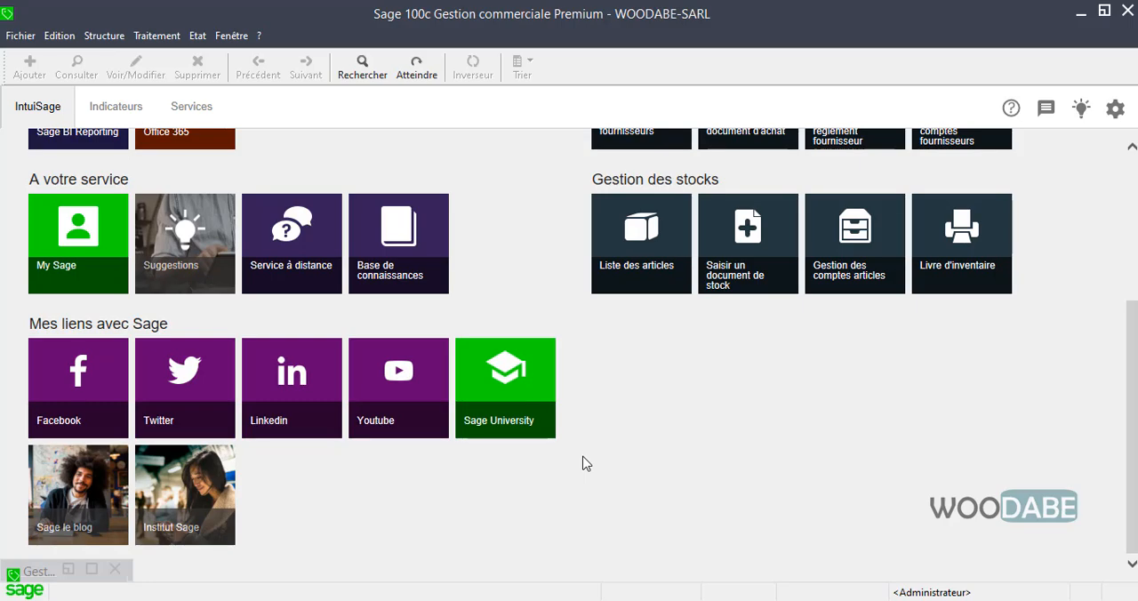
Open the sales documents list and create a new document of type Facture
{"action": "left_click", "coordinate": [162, 37]}
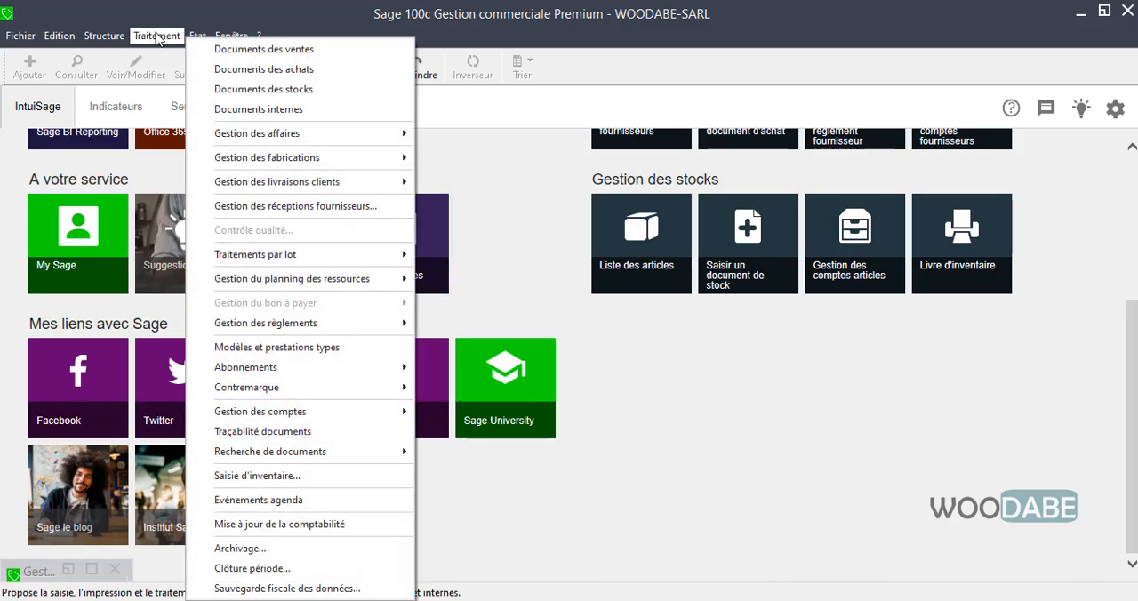
{"action": "left_click", "coordinate": [200, 50]}
{"action": "left_click", "coordinate": [621, 508]}
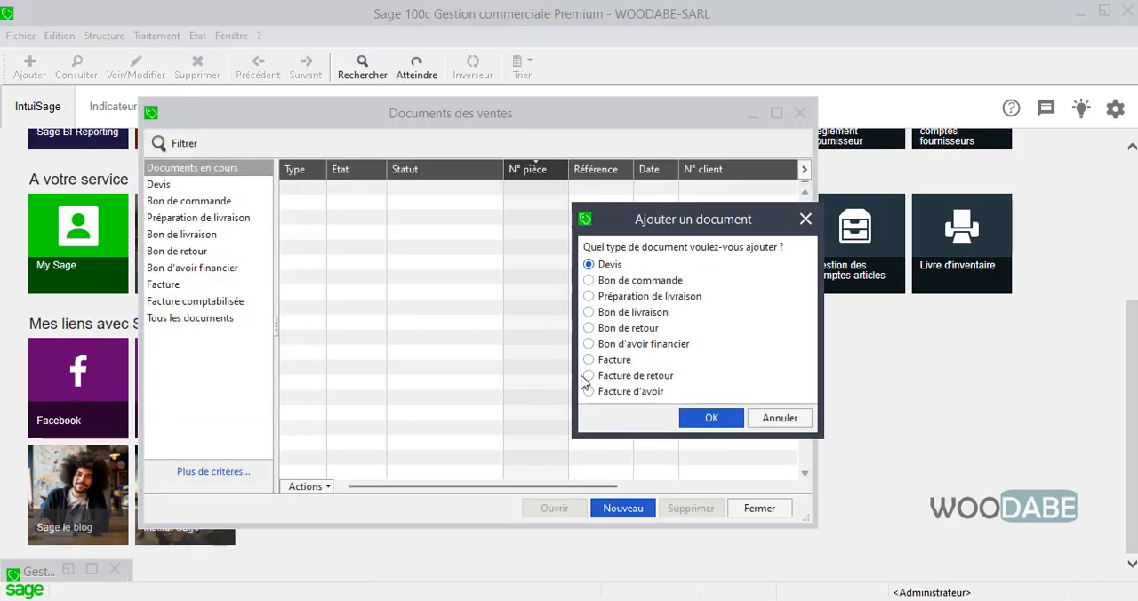
{"action": "left_click", "coordinate": [611, 360]}
{"action": "left_click", "coordinate": [711, 418]}
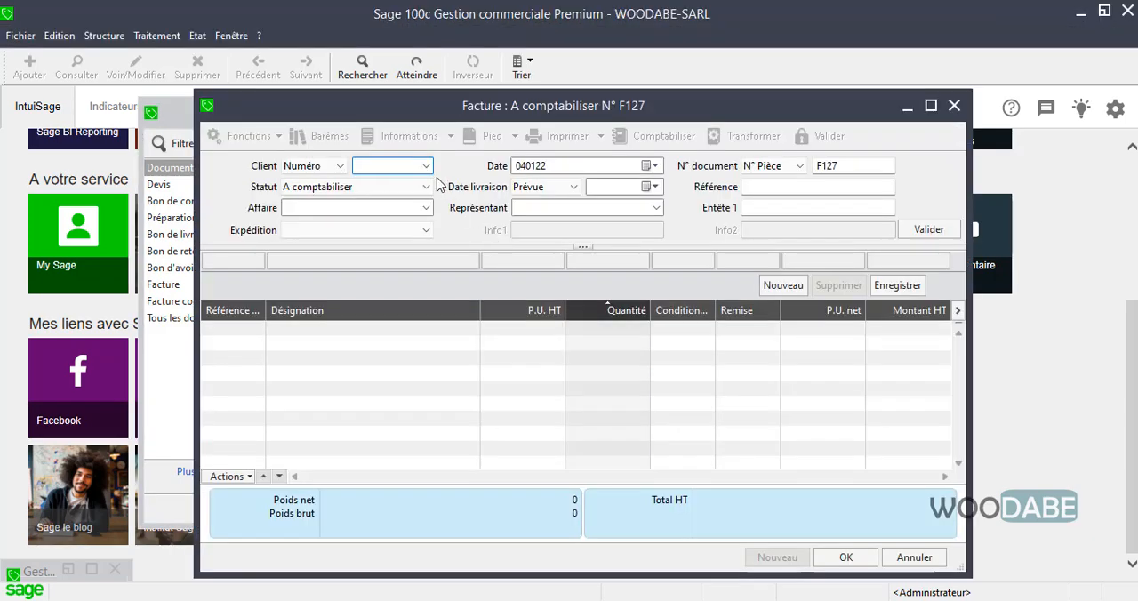
Fill in the invoice header with client ELECTRODISTRI, affaire 1234 and the second listed sales representative, and validate it
{"action": "left_click", "coordinate": [425, 166]}
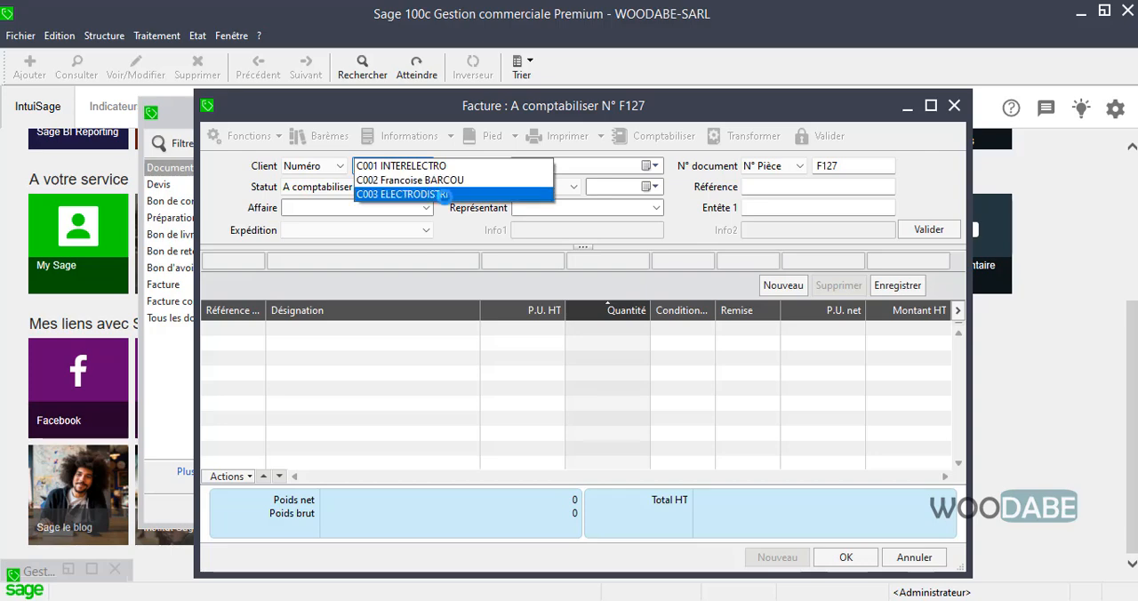
{"action": "left_click", "coordinate": [447, 194]}
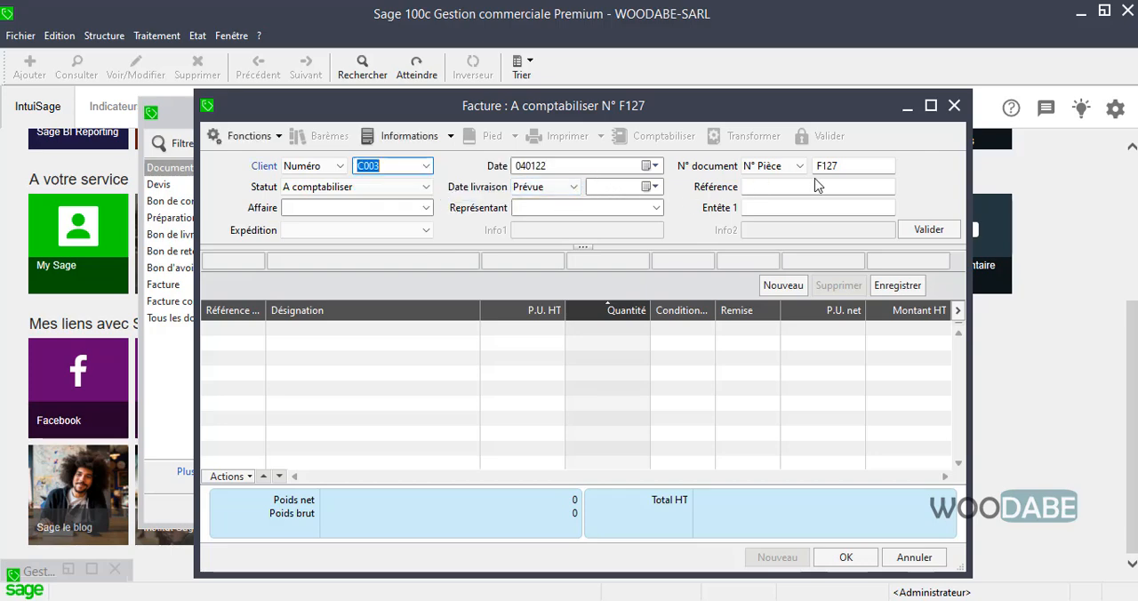
{"action": "left_click", "coordinate": [425, 209]}
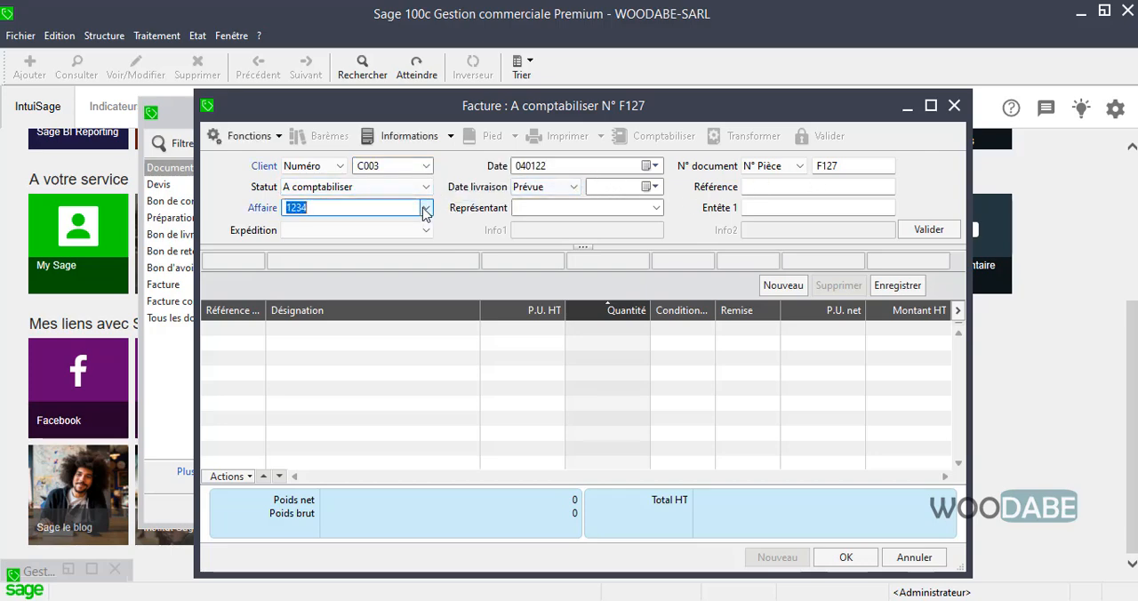
{"action": "left_click", "coordinate": [655, 208]}
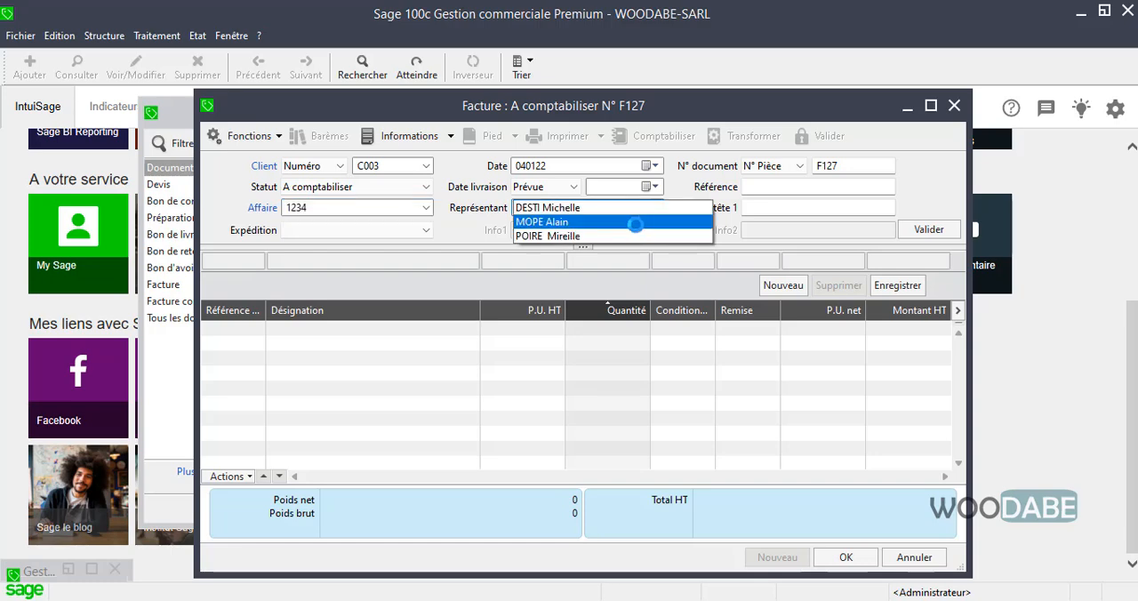
{"action": "left_click", "coordinate": [630, 223]}
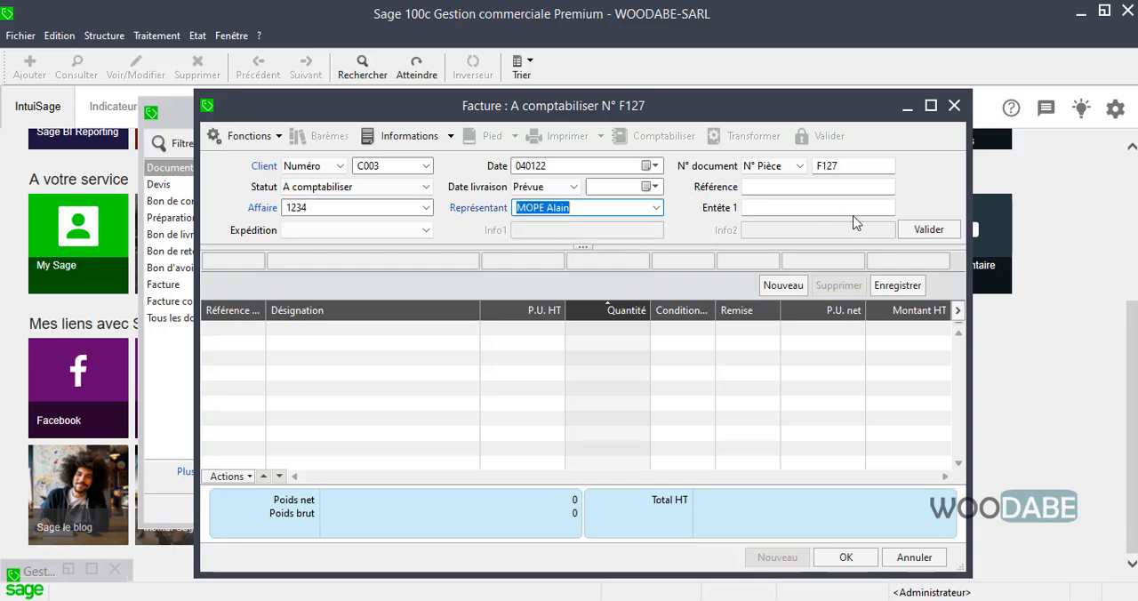
{"action": "left_click", "coordinate": [924, 231]}
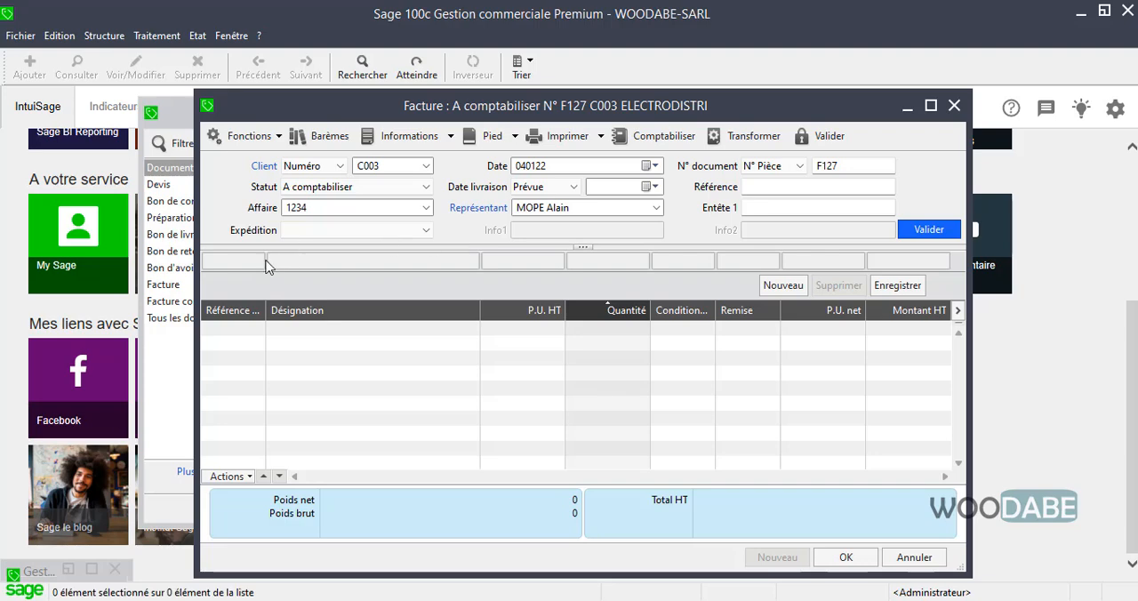
Add an invoice line for article ASPIR1 (Aspirateur 578) with a quantity of 6
{"action": "key", "text": "Tab"}
{"action": "type", "text": "a"}
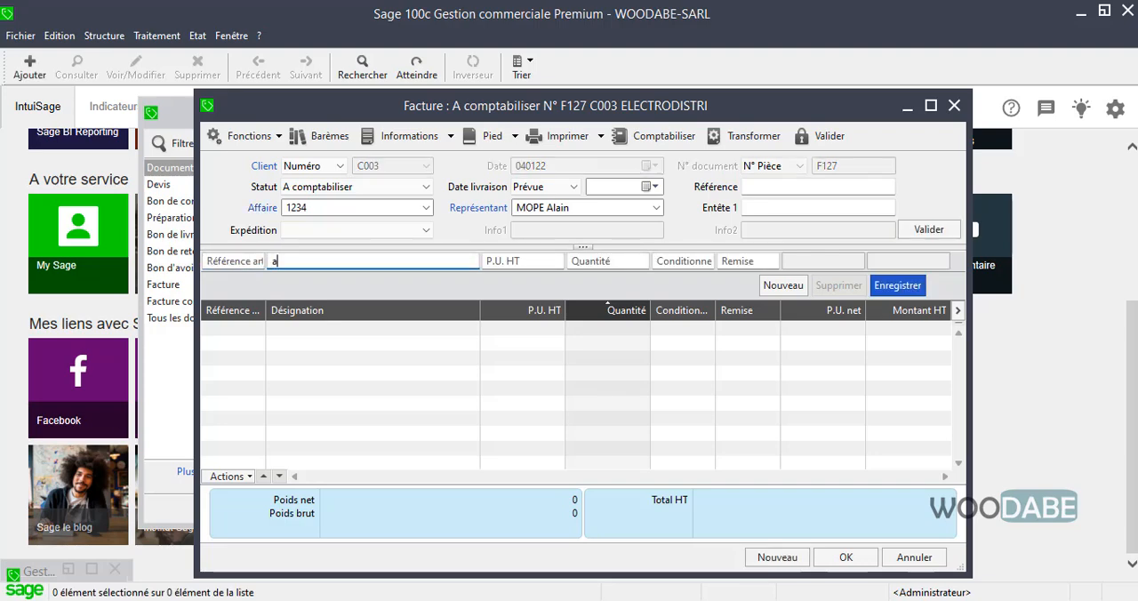
{"action": "left_click", "coordinate": [246, 262]}
{"action": "type", "text": "Z"}
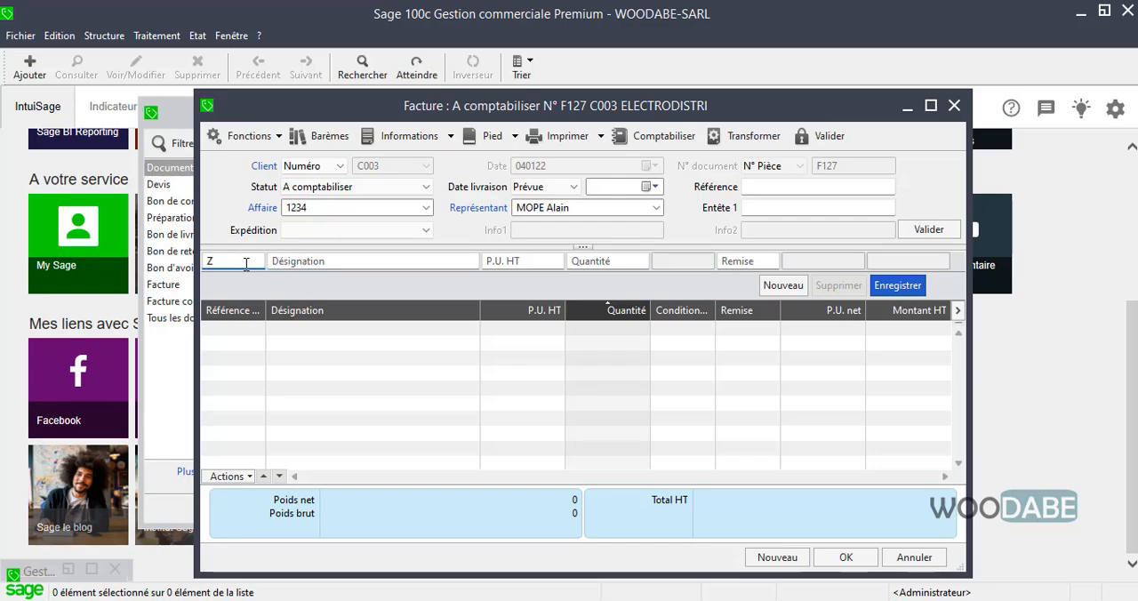
{"action": "key", "text": "Tab"}
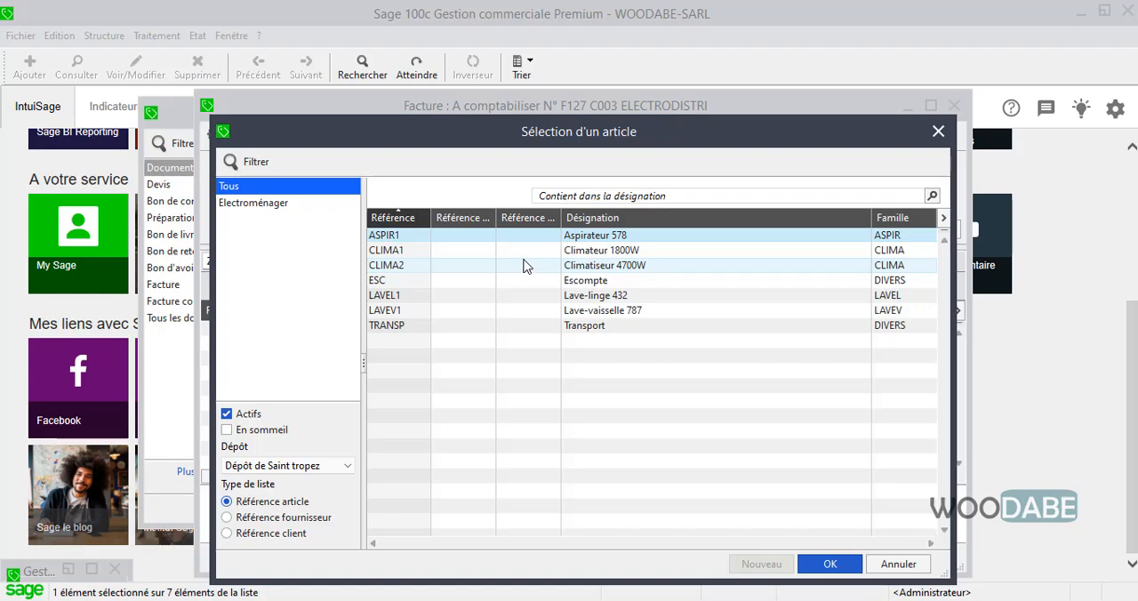
{"action": "double_click", "coordinate": [578, 238]}
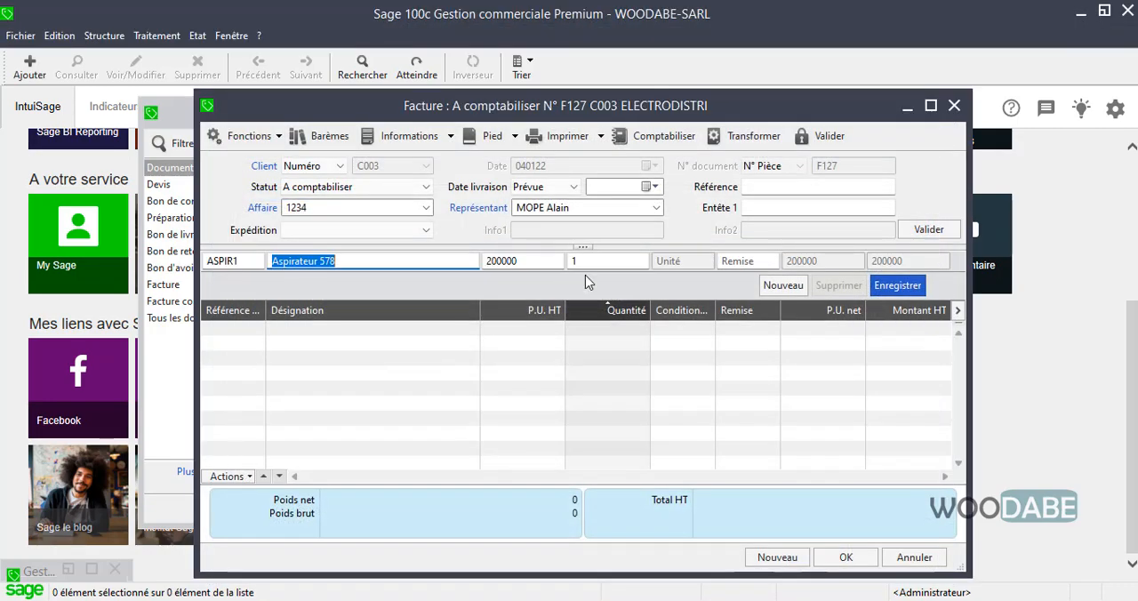
{"action": "left_click", "coordinate": [593, 256]}
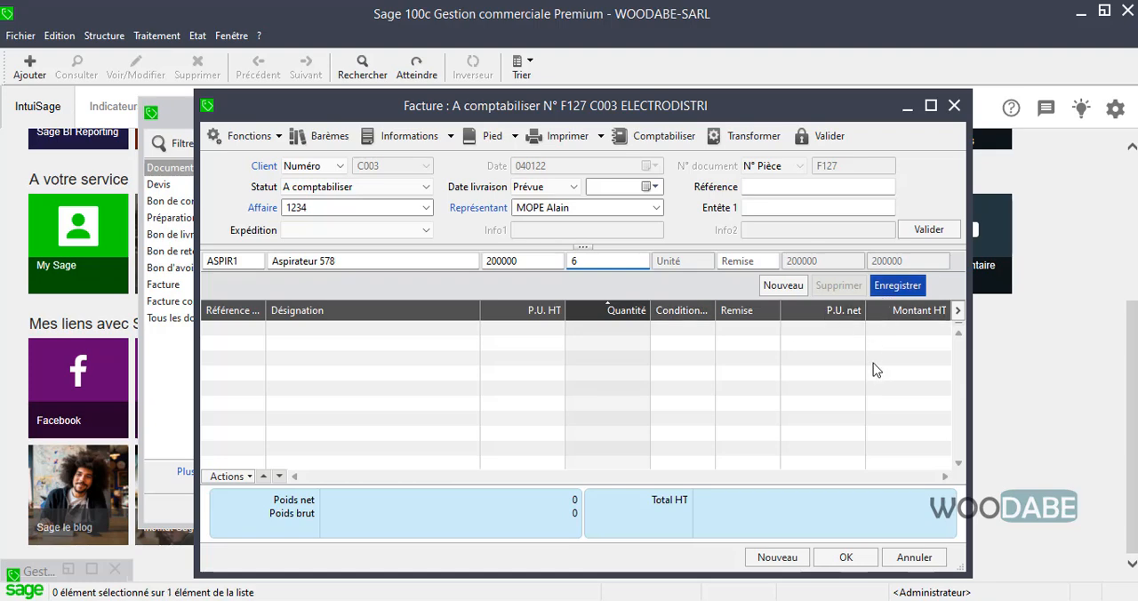
{"action": "type", "text": "6"}
{"action": "key", "text": "Return"}
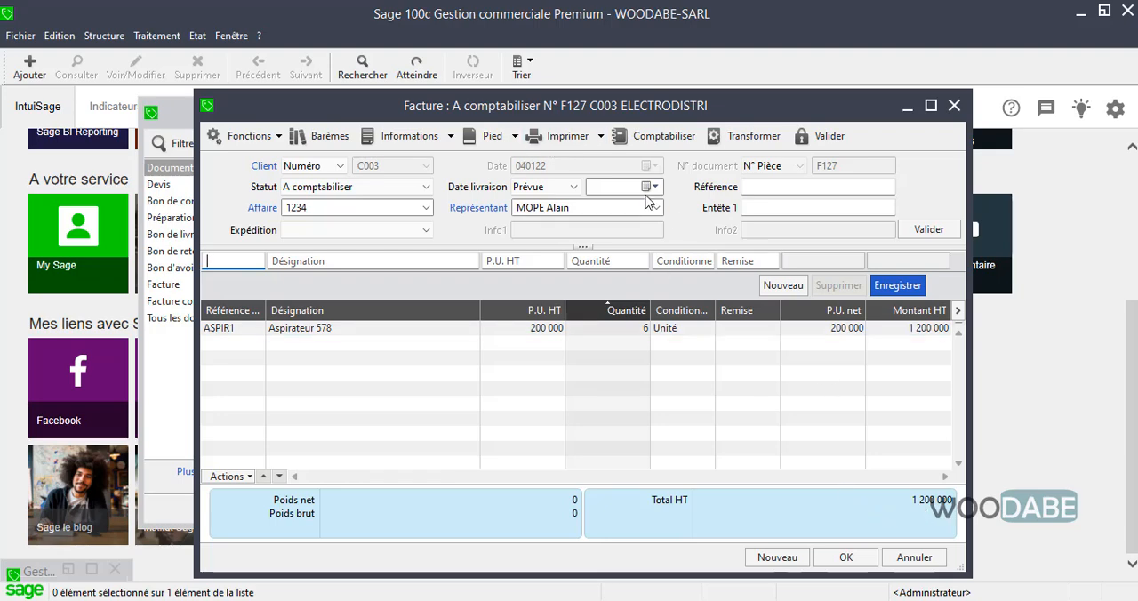
Generate a print preview of the invoice using the "Facture client" layout template
{"action": "left_click", "coordinate": [567, 136]}
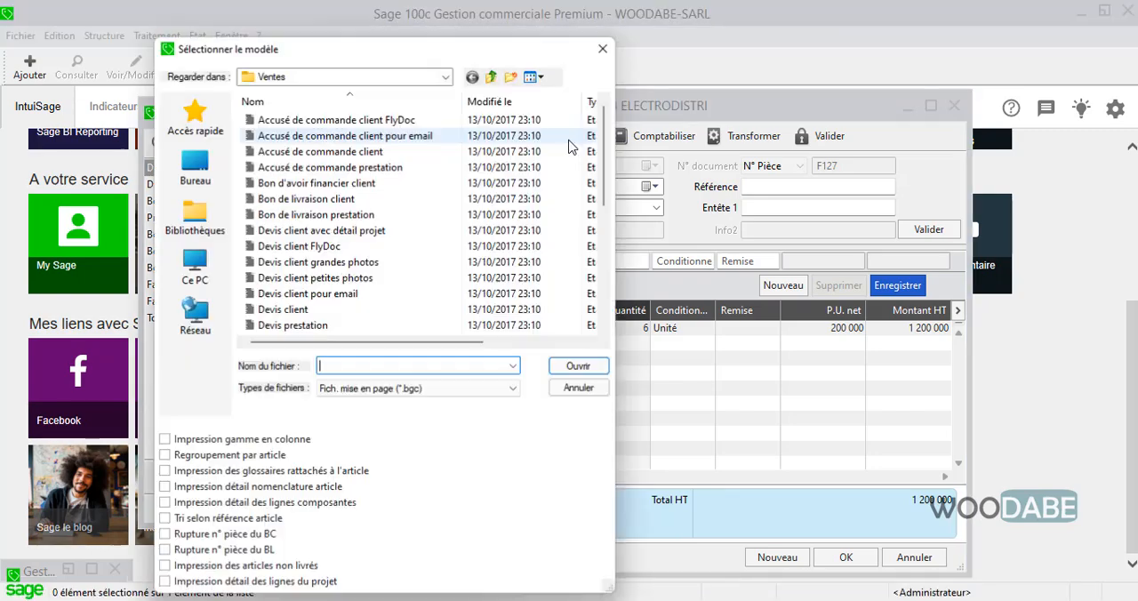
{"action": "scroll", "coordinate": [338, 311], "scroll_direction": "down", "scroll_amount": 1}
{"action": "scroll", "coordinate": [338, 311], "scroll_direction": "down", "scroll_amount": 2}
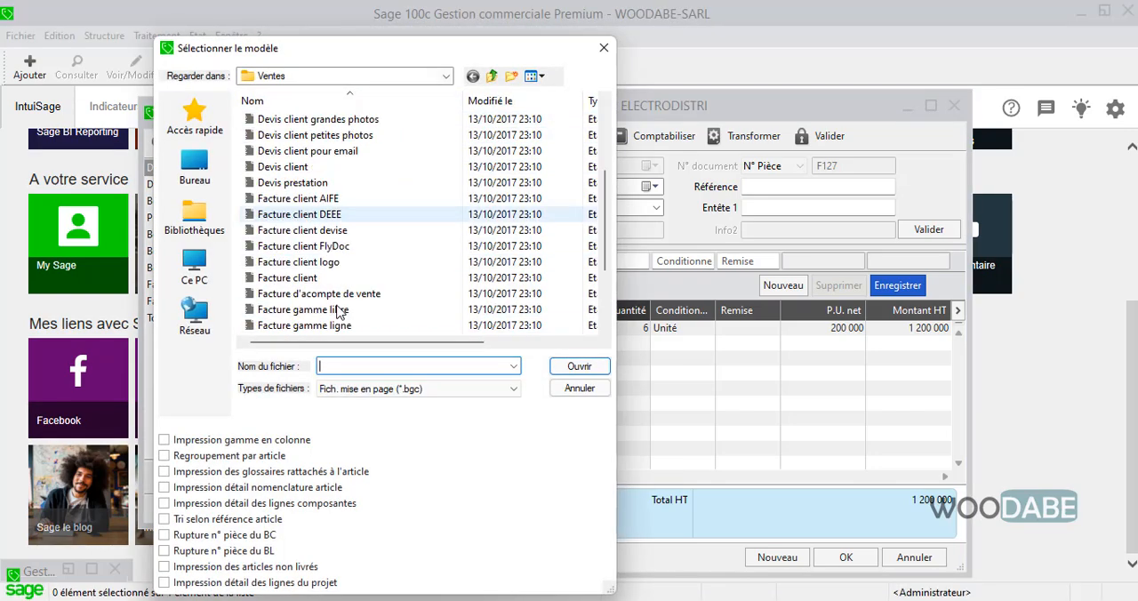
{"action": "double_click", "coordinate": [311, 281]}
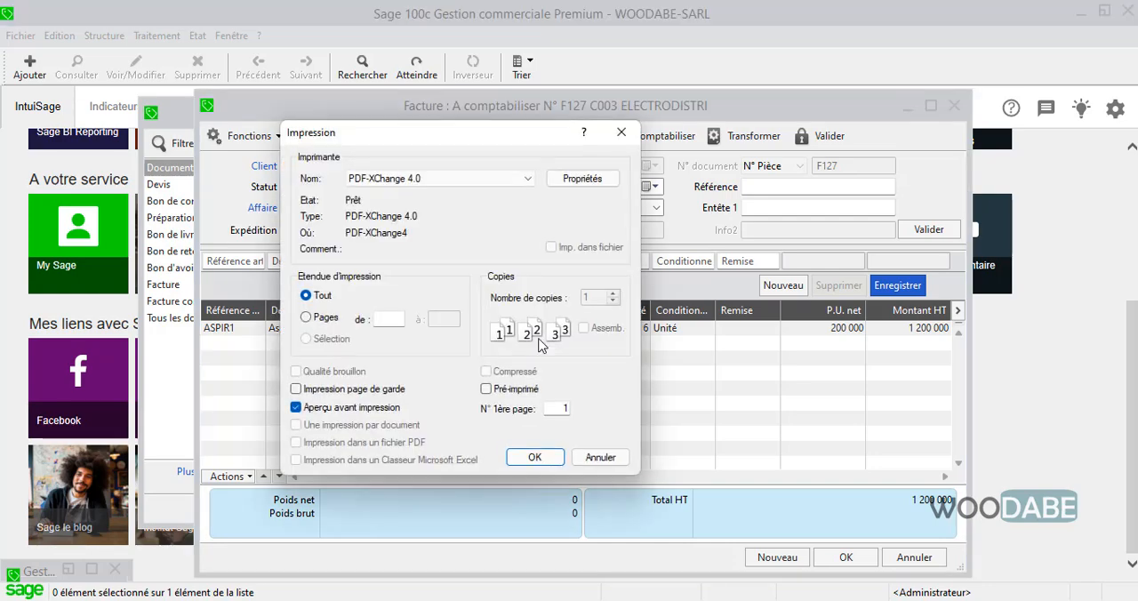
{"action": "left_click", "coordinate": [531, 459]}
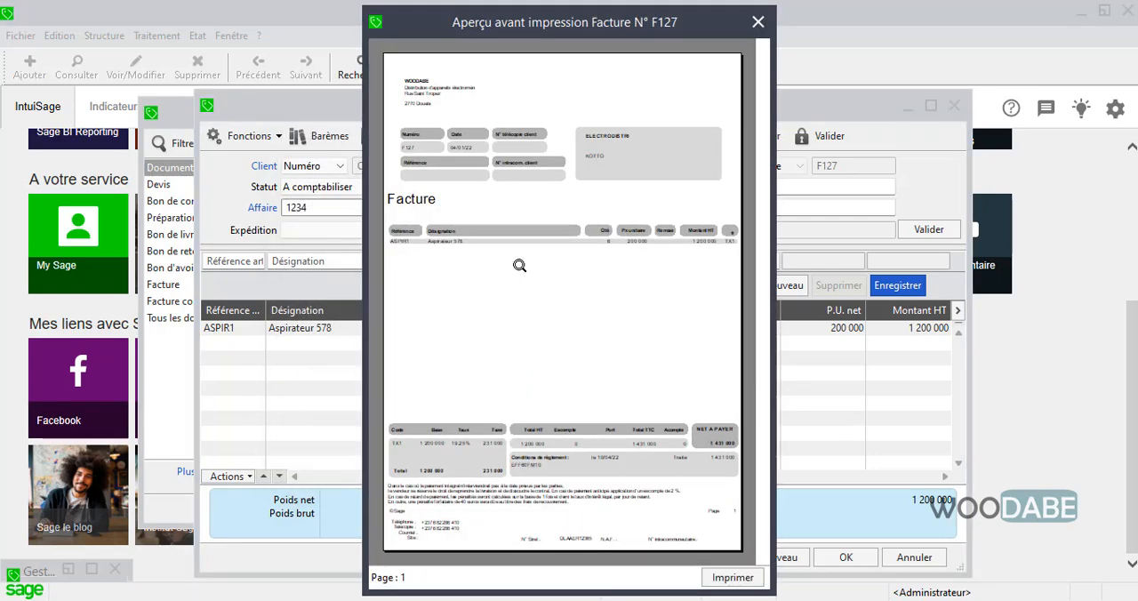
Examine the totals and payment terms in the enlarged invoice preview, and save the invoice after closing the preview
{"action": "left_click", "coordinate": [519, 265]}
{"action": "left_click", "coordinate": [699, 427]}
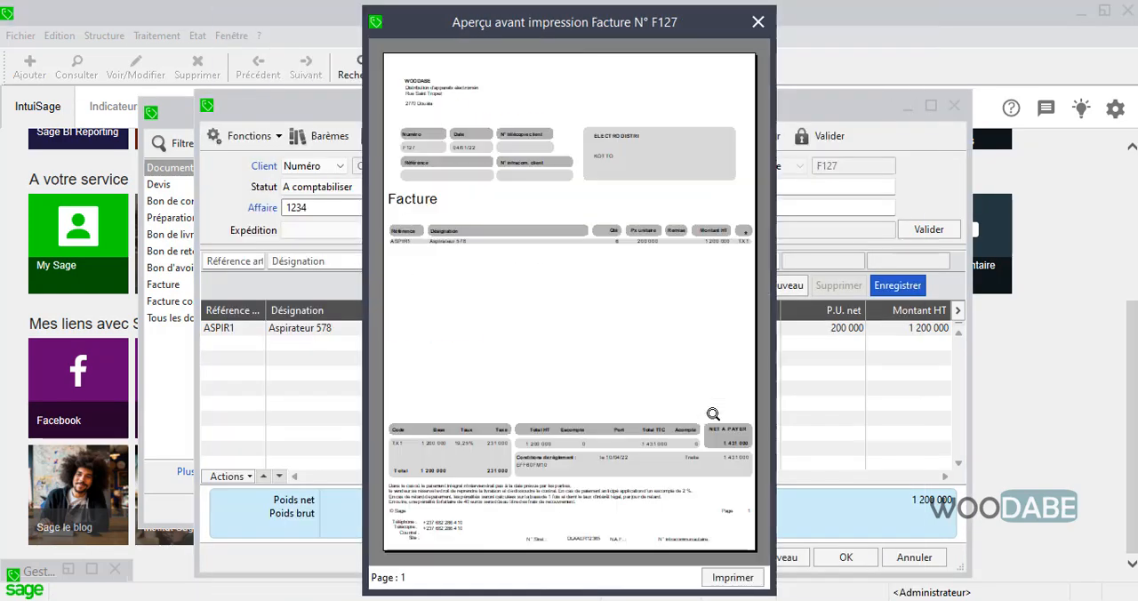
{"action": "left_click", "coordinate": [681, 451]}
{"action": "scroll", "coordinate": [680, 480], "scroll_direction": "down", "scroll_amount": 1}
{"action": "scroll", "coordinate": [677, 487], "scroll_direction": "down", "scroll_amount": 2}
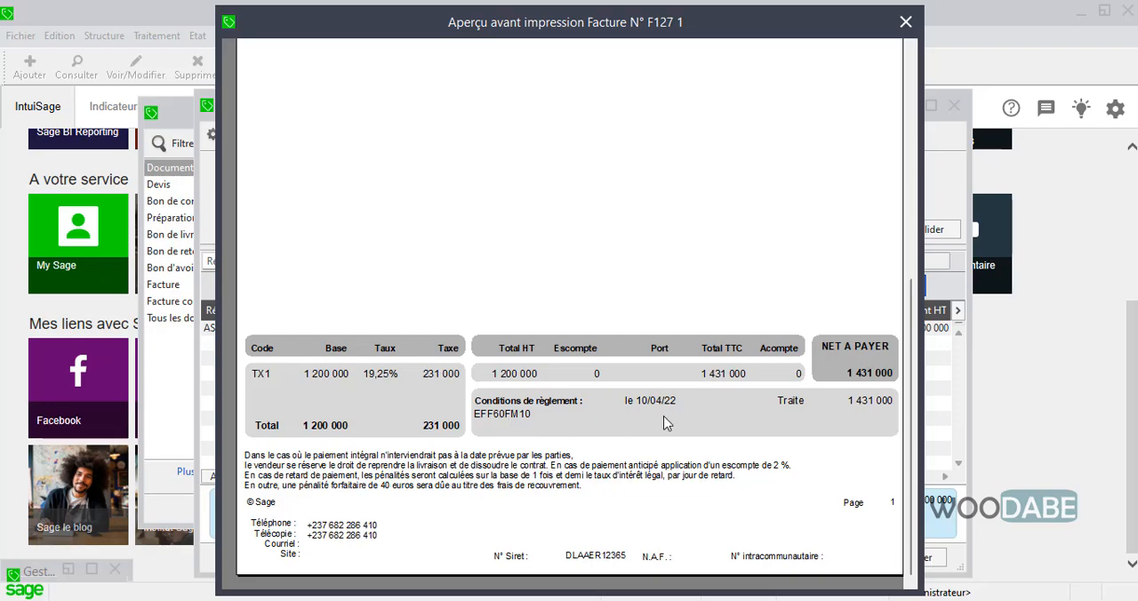
{"action": "left_click", "coordinate": [623, 405]}
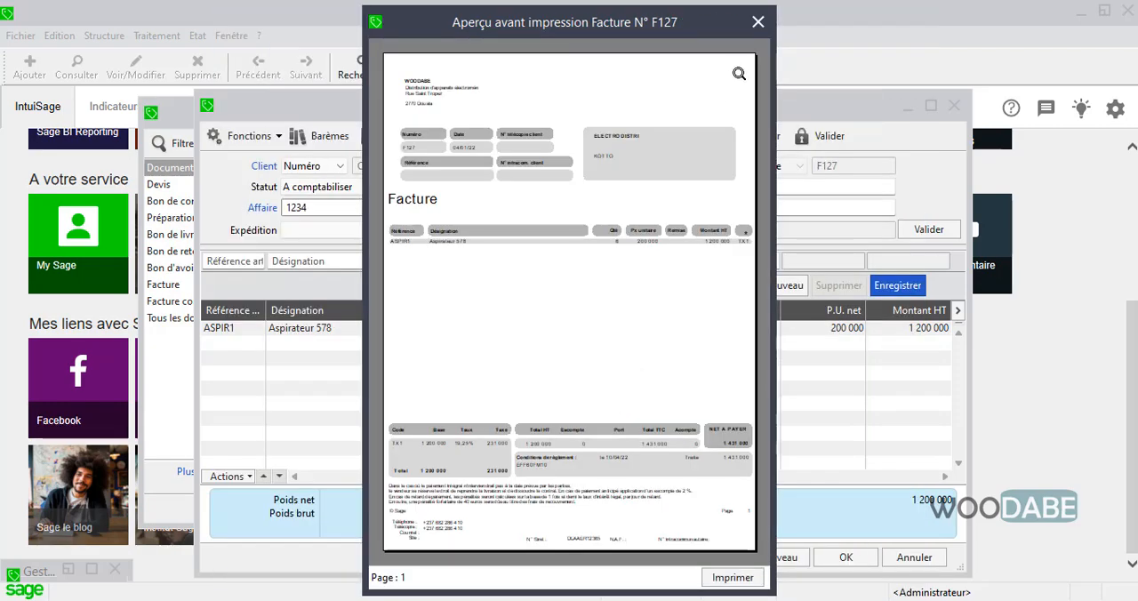
{"action": "left_click", "coordinate": [756, 24]}
{"action": "left_click", "coordinate": [843, 557]}
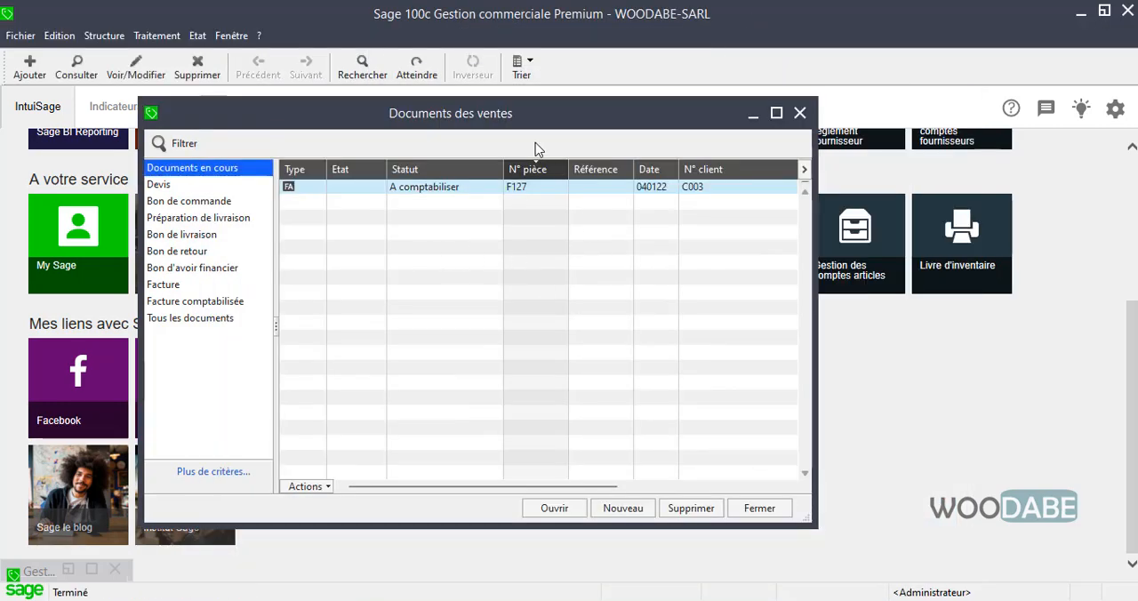
Open the saved invoice from the sales documents list to review it, and close it again
{"action": "left_click_drag", "start_coordinate": [569, 121], "coordinate": [585, 144]}
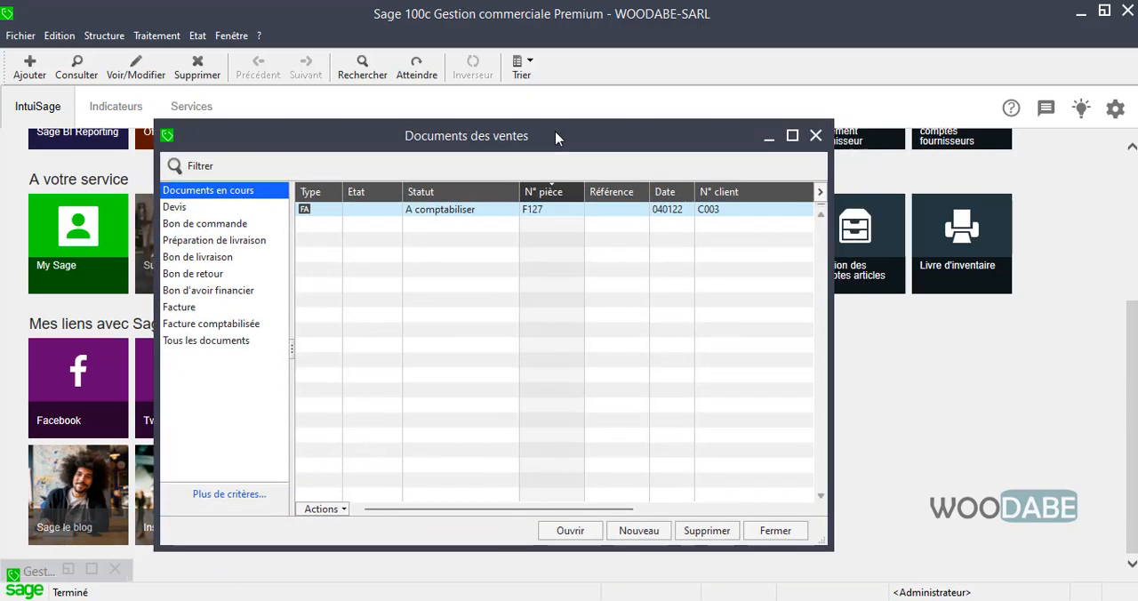
{"action": "double_click", "coordinate": [551, 213]}
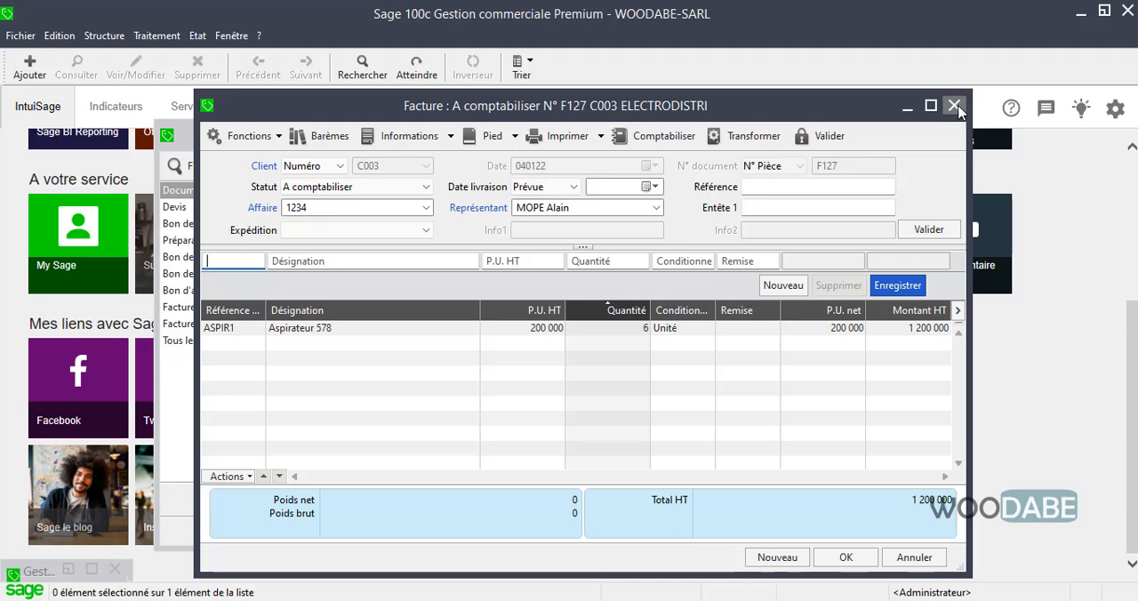
{"action": "left_click", "coordinate": [954, 106]}
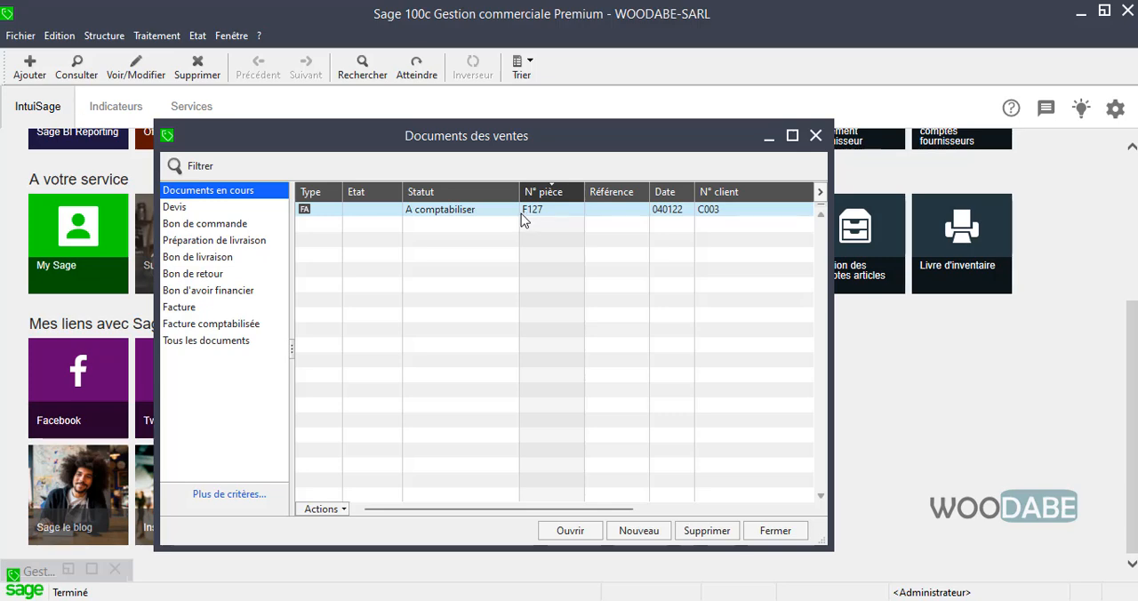
{"action": "mouse_move", "coordinate": [524, 145]}
{"action": "left_mouse_down"}
{"action": "mouse_move", "coordinate": [526, 164]}
{"action": "mouse_move", "coordinate": [518, 127]}
{"action": "left_mouse_up"}
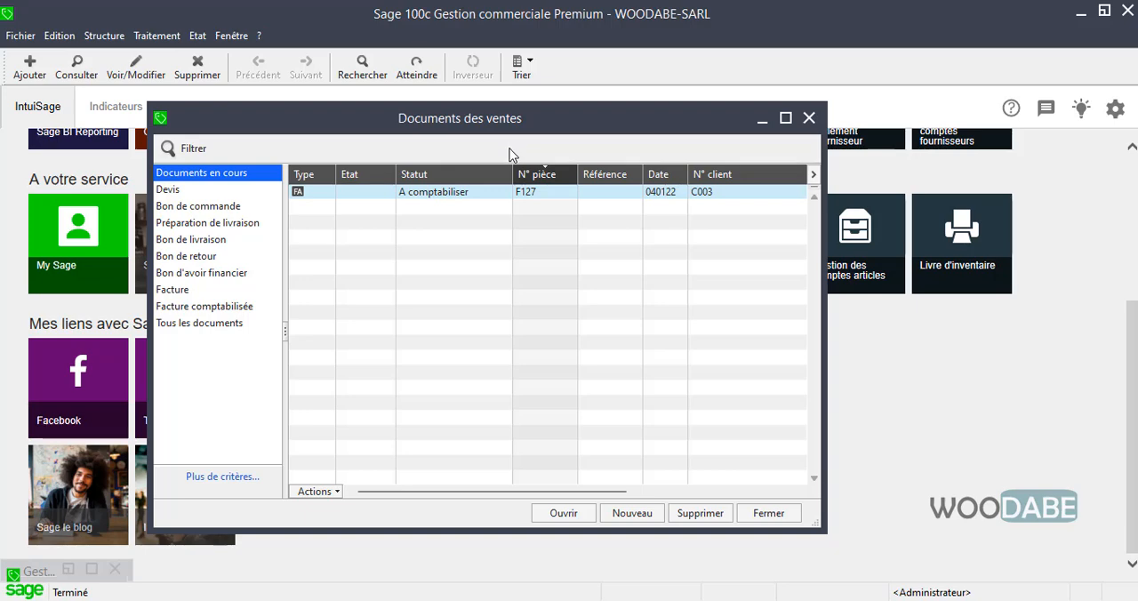
Reopen the ELECTRODISTRI invoice from the sales documents list and display its deposits (Acompte)
{"action": "left_click", "coordinate": [459, 192]}
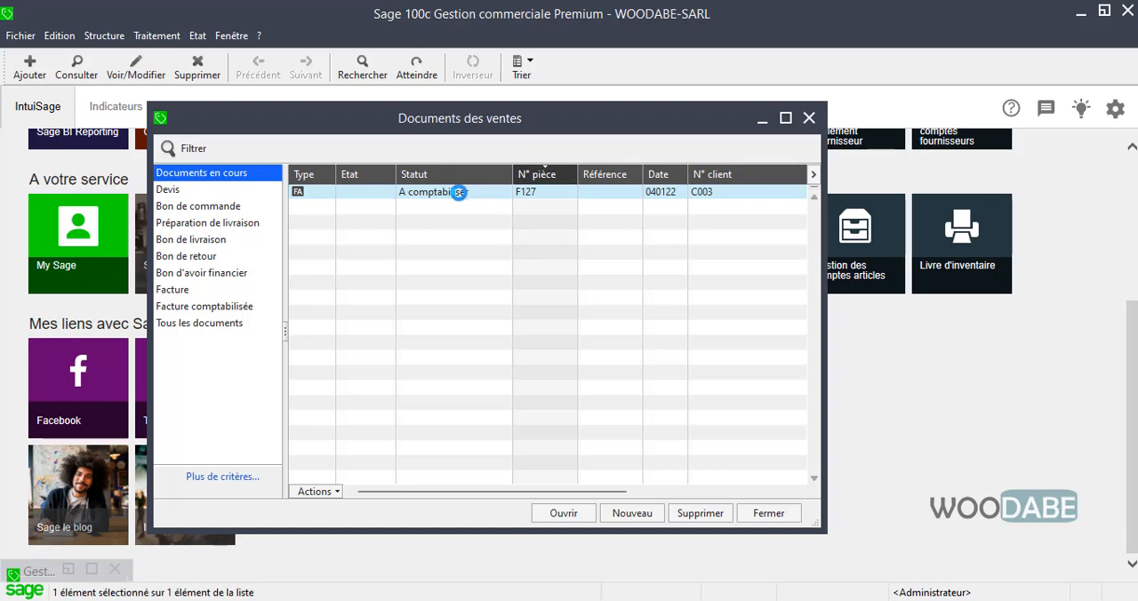
{"action": "double_click", "coordinate": [459, 192]}
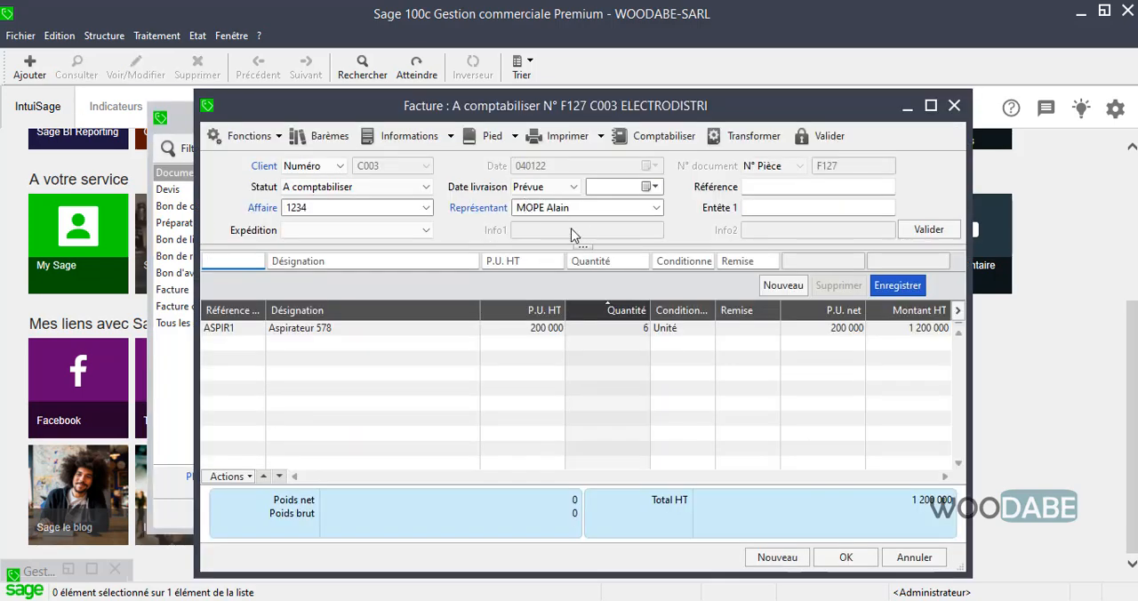
{"action": "left_click", "coordinate": [514, 137]}
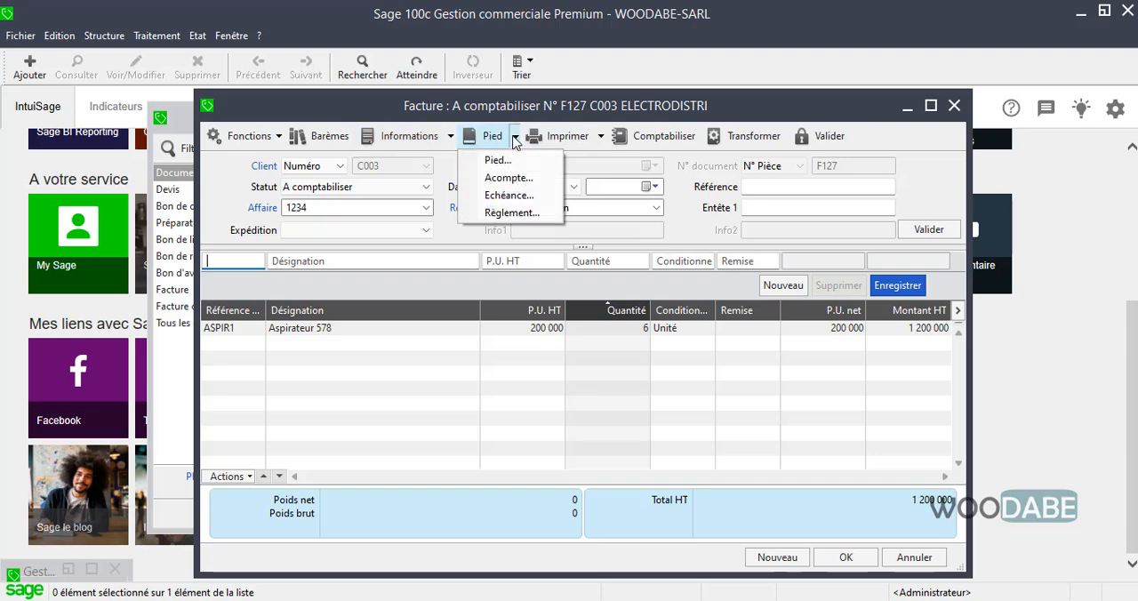
{"action": "left_click", "coordinate": [512, 183]}
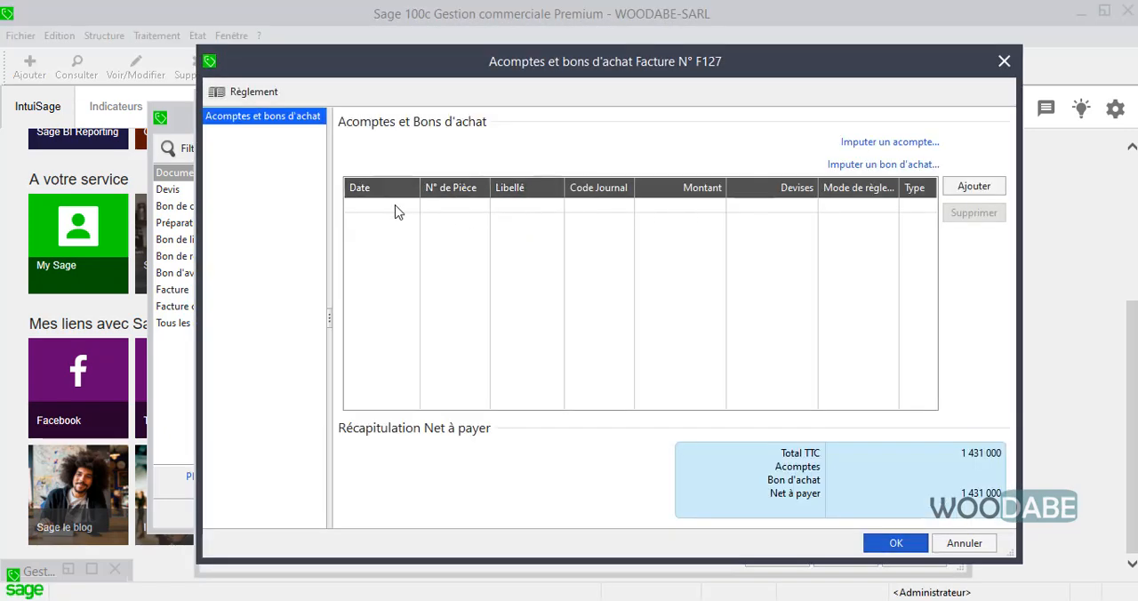
Add a deposit line to the ELECTRODISTRI invoice dated 10 January 2022 with the label "Acompte 1"
{"action": "left_click", "coordinate": [956, 192]}
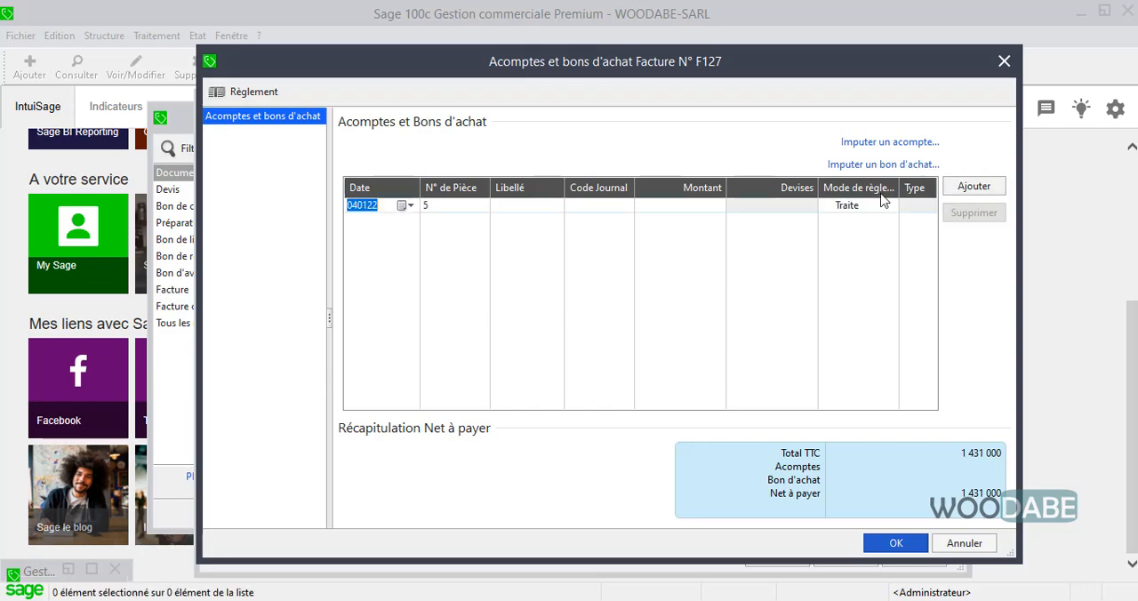
{"action": "left_click", "coordinate": [404, 206]}
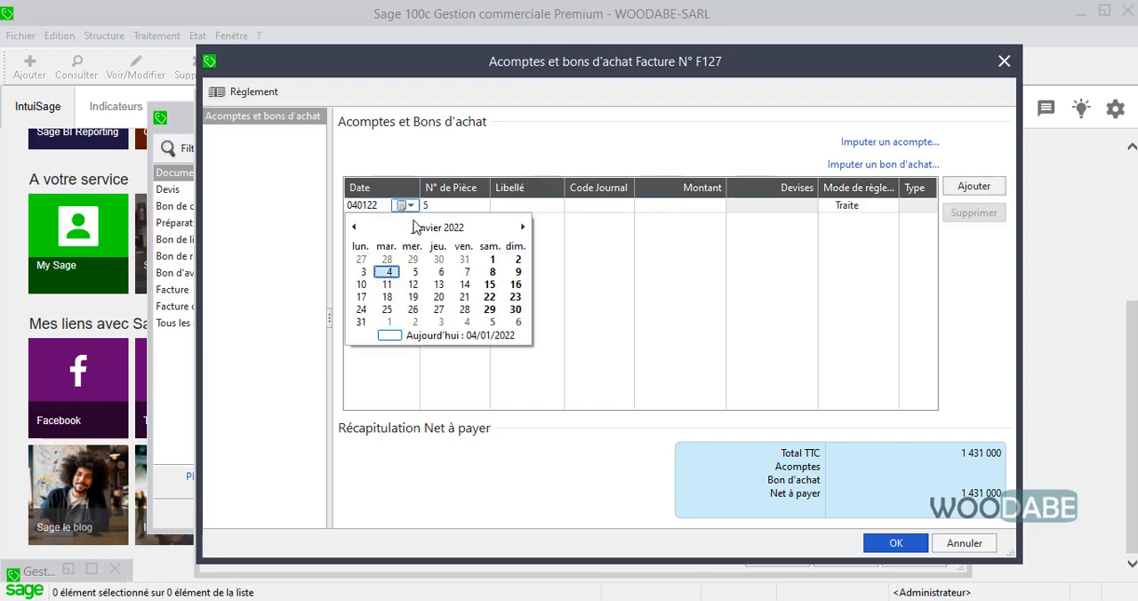
{"action": "left_click", "coordinate": [361, 284]}
{"action": "left_click", "coordinate": [527, 205]}
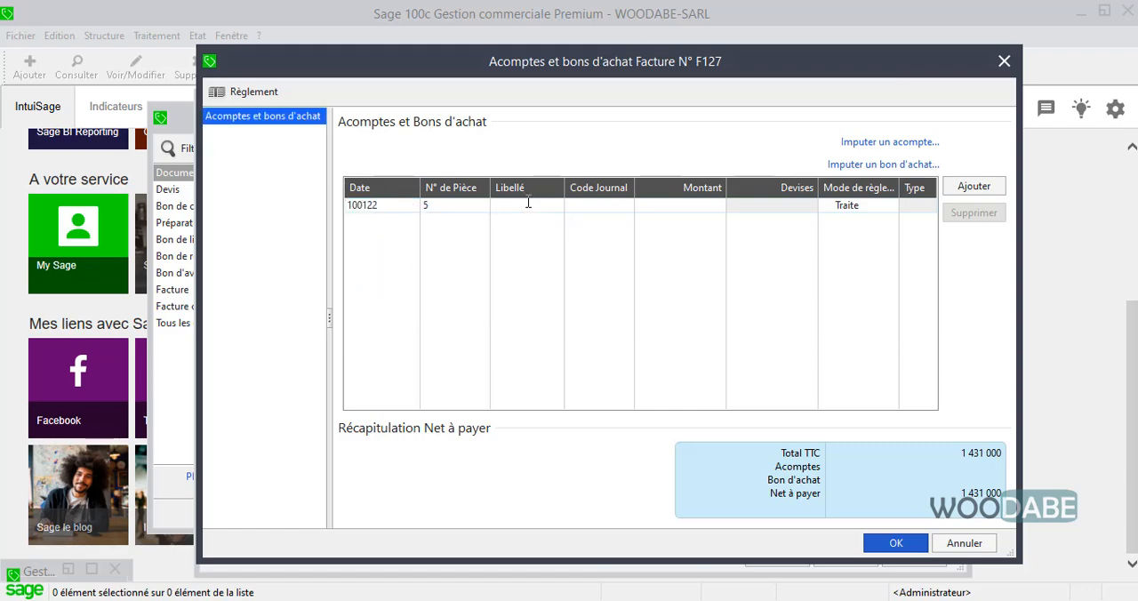
{"action": "type", "text": "Acompte 1"}
Assign the cash journal CA Caisse to the deposit, set its amount to 400 000, and validate the deposit
{"action": "left_click", "coordinate": [631, 208]}
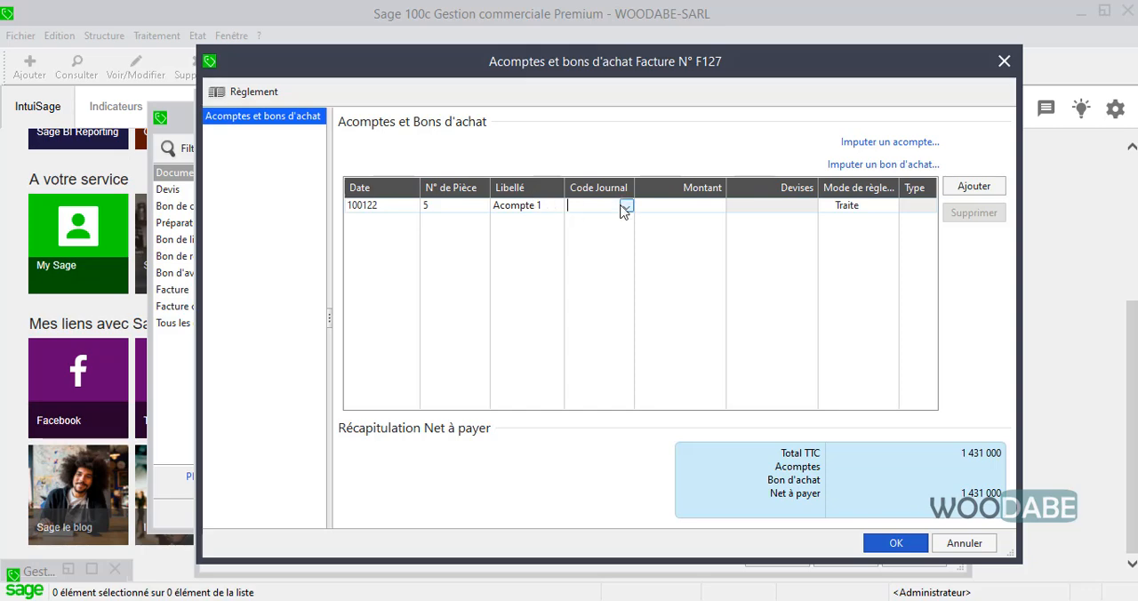
{"action": "left_click", "coordinate": [625, 208]}
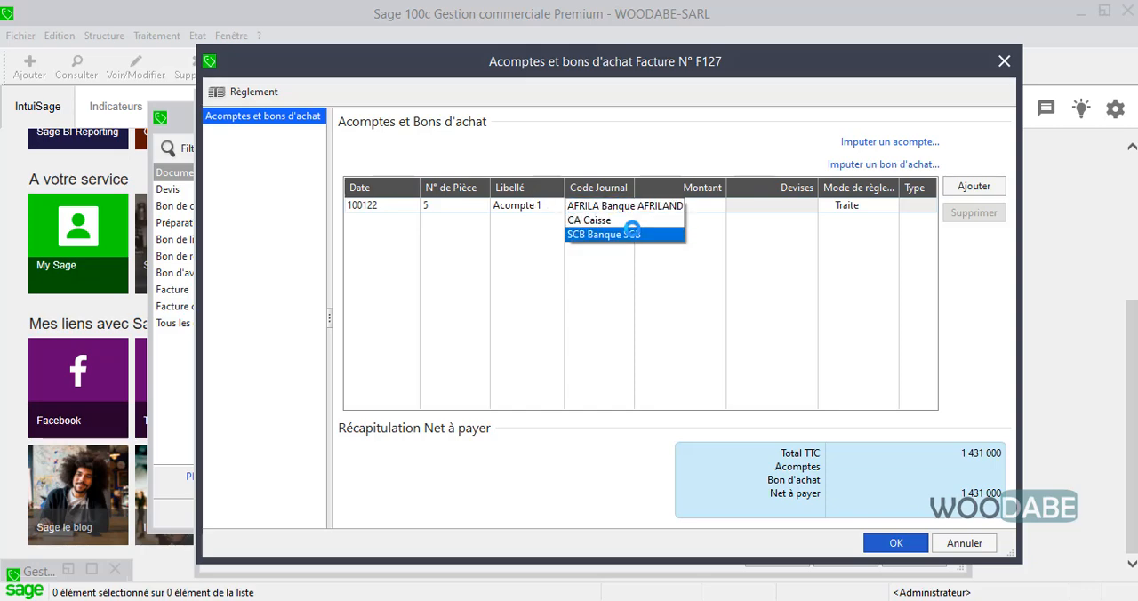
{"action": "left_click", "coordinate": [655, 221]}
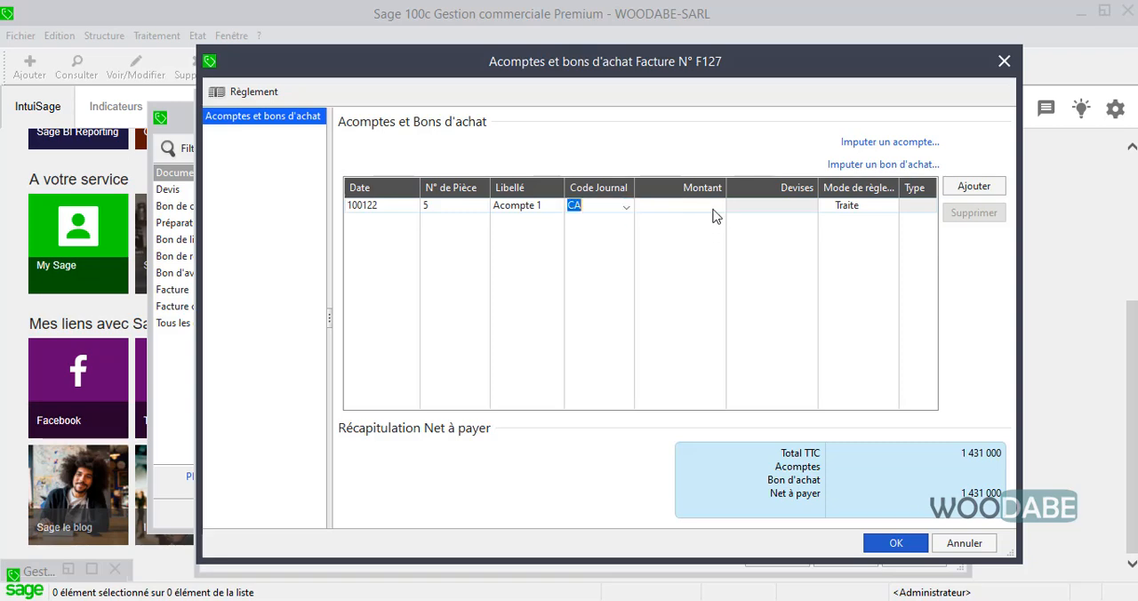
{"action": "left_click", "coordinate": [695, 207]}
{"action": "type", "text": "400000"}
{"action": "key", "text": "Return"}
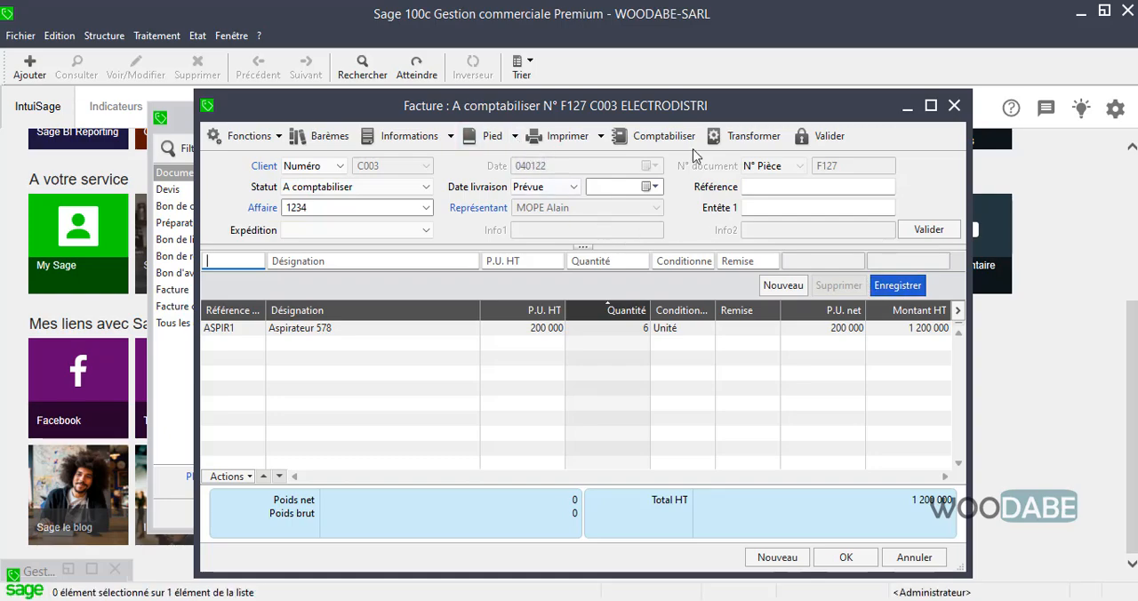
Move the invoice window so its lower edge is reachable, and confirm the invoice to close it
{"action": "left_click_drag", "start_coordinate": [707, 109], "coordinate": [632, 113]}
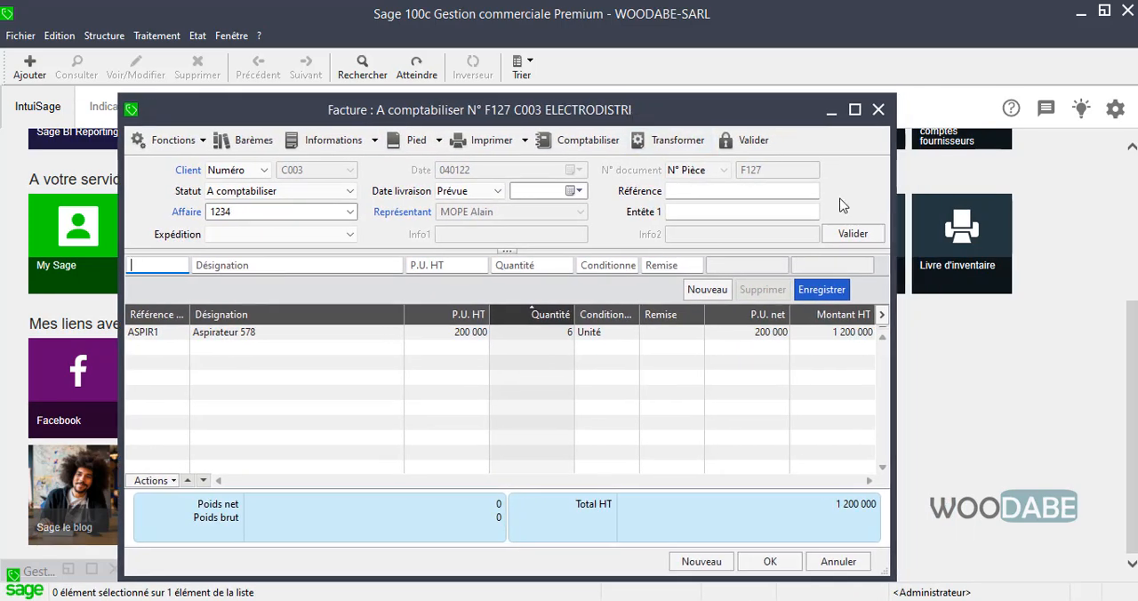
{"action": "left_click_drag", "start_coordinate": [758, 112], "coordinate": [730, 127]}
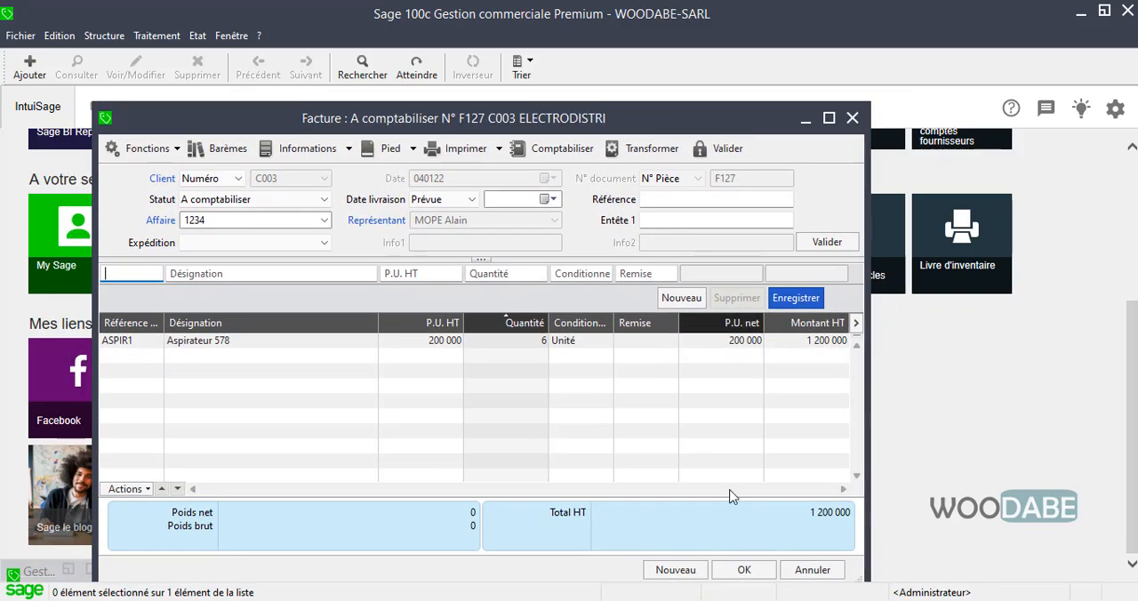
{"action": "left_click", "coordinate": [745, 571]}
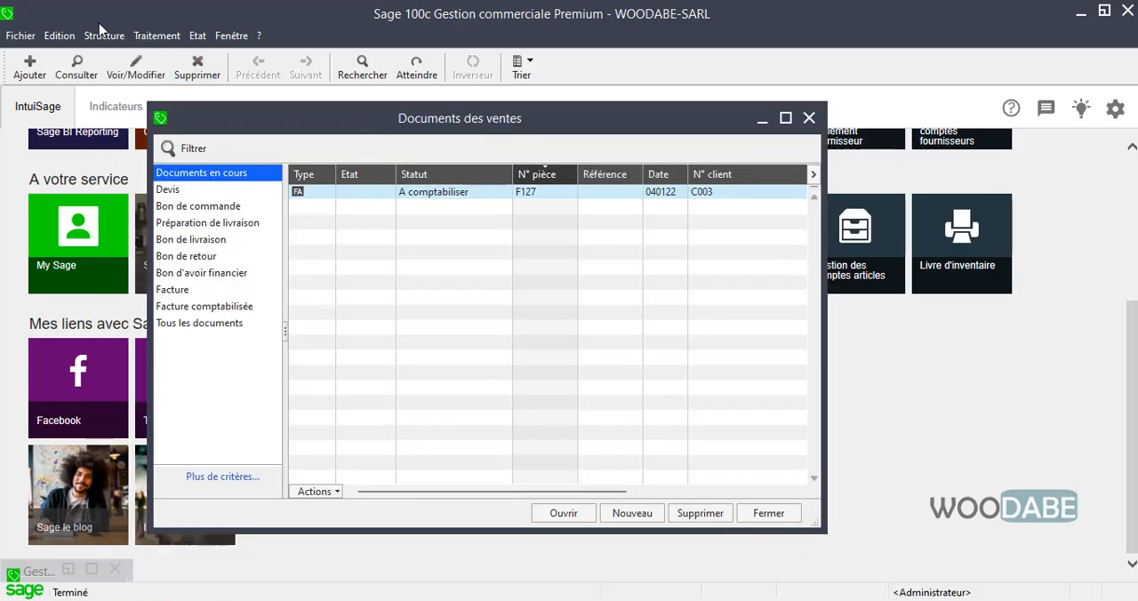
{"action": "left_click", "coordinate": [136, 35]}
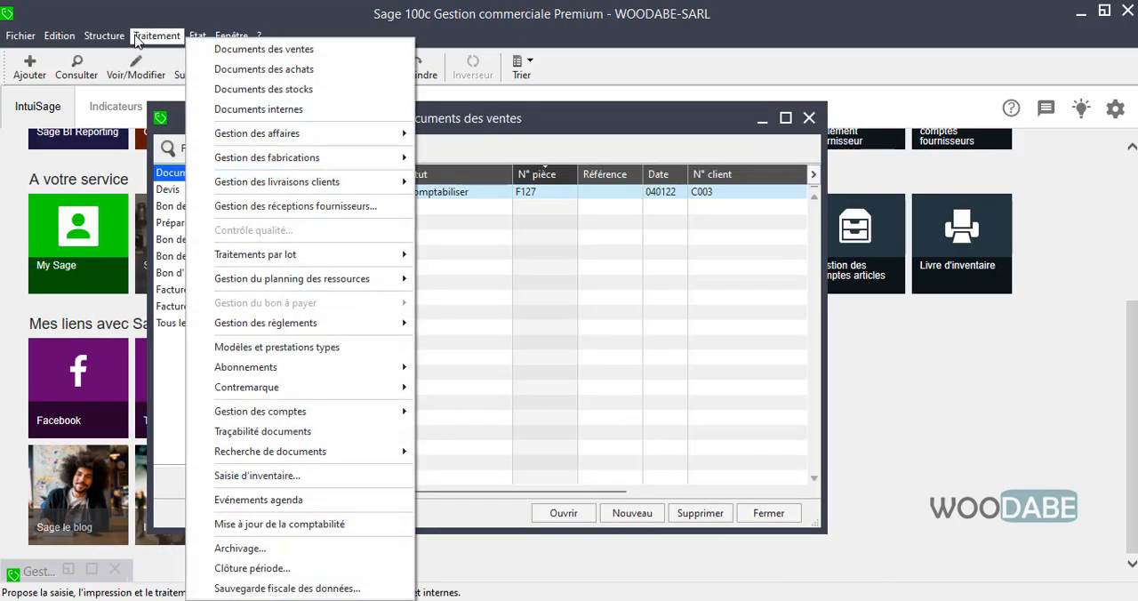
{"action": "left_click", "coordinate": [946, 389]}
{"action": "scroll", "coordinate": [1037, 362], "scroll_direction": "up", "scroll_amount": 3}
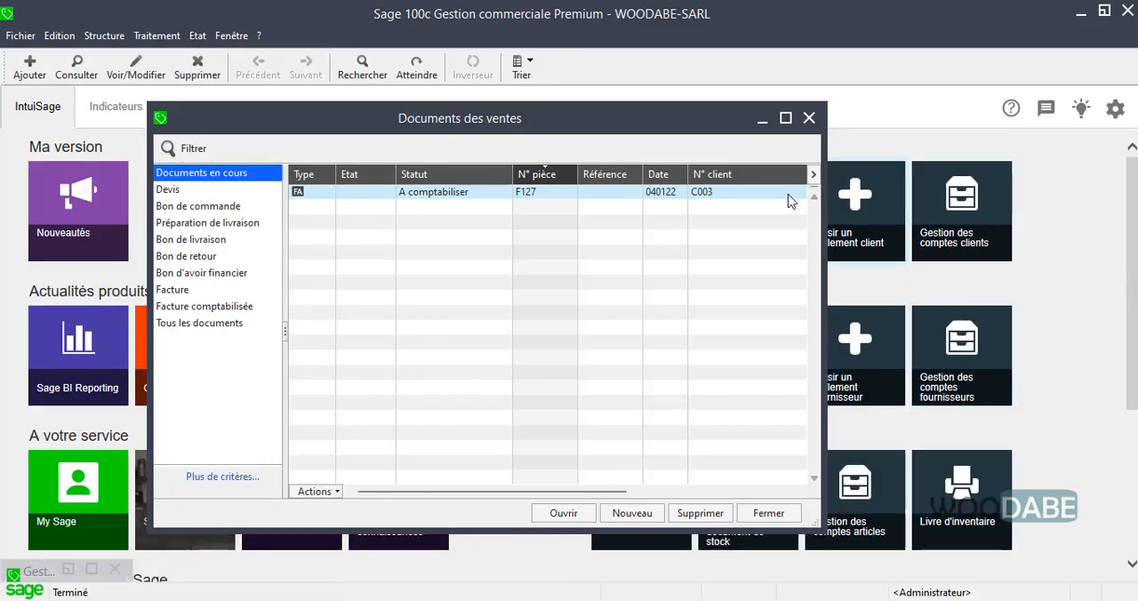
Display ELECTRODISTRI's recorded payments in the customer payment entry (Saisie des règlements clients), and close it along with the sales documents list
{"action": "left_click", "coordinate": [156, 35]}
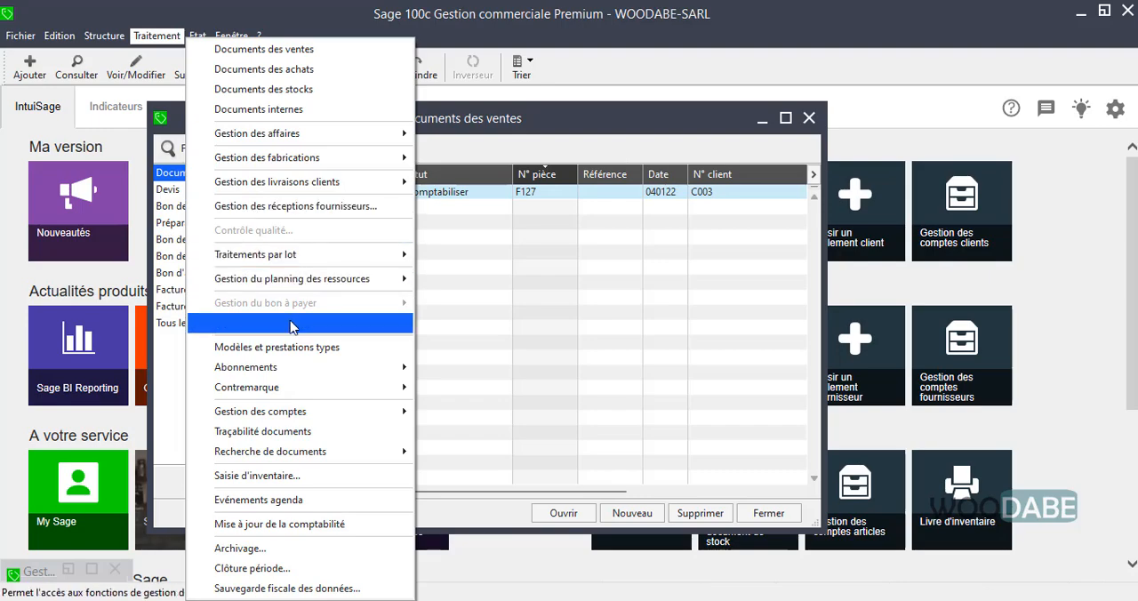
{"action": "mouse_move", "coordinate": [373, 323]}
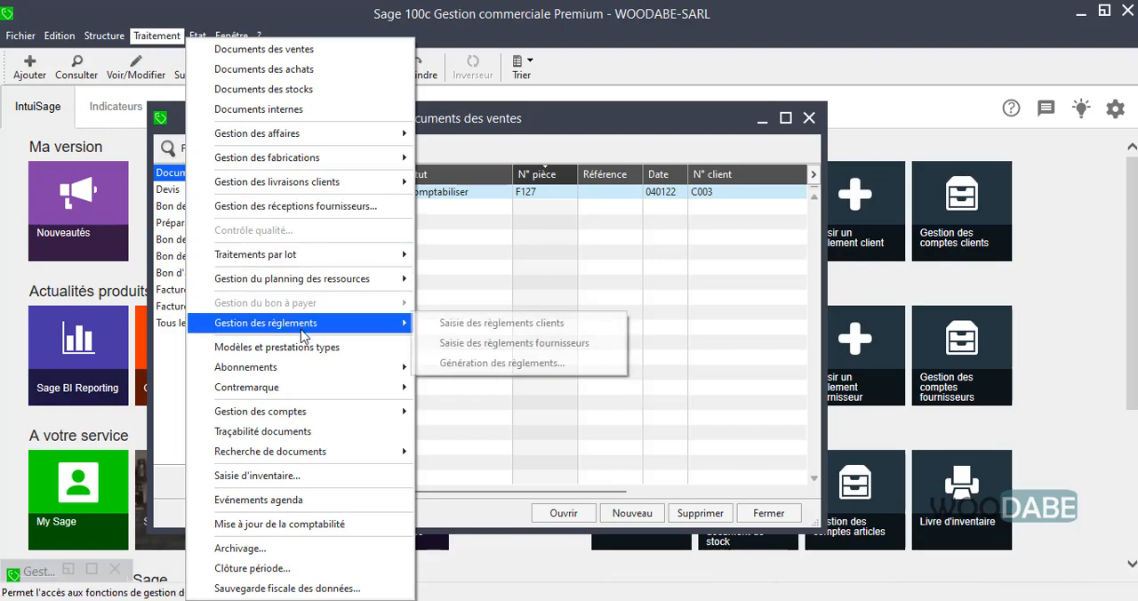
{"action": "left_click", "coordinate": [589, 327]}
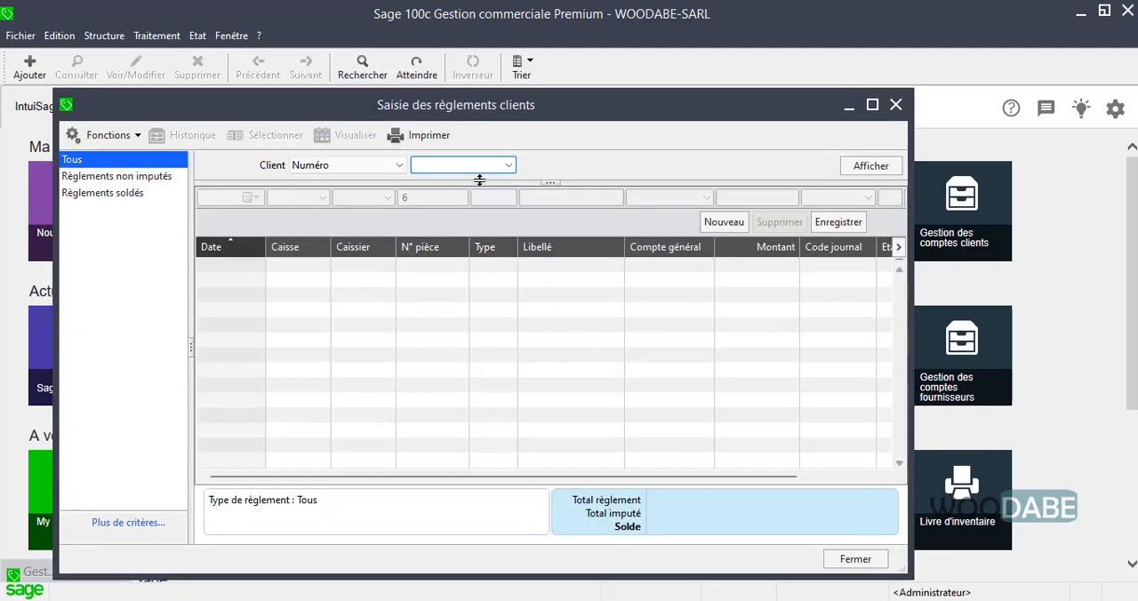
{"action": "left_click", "coordinate": [506, 165]}
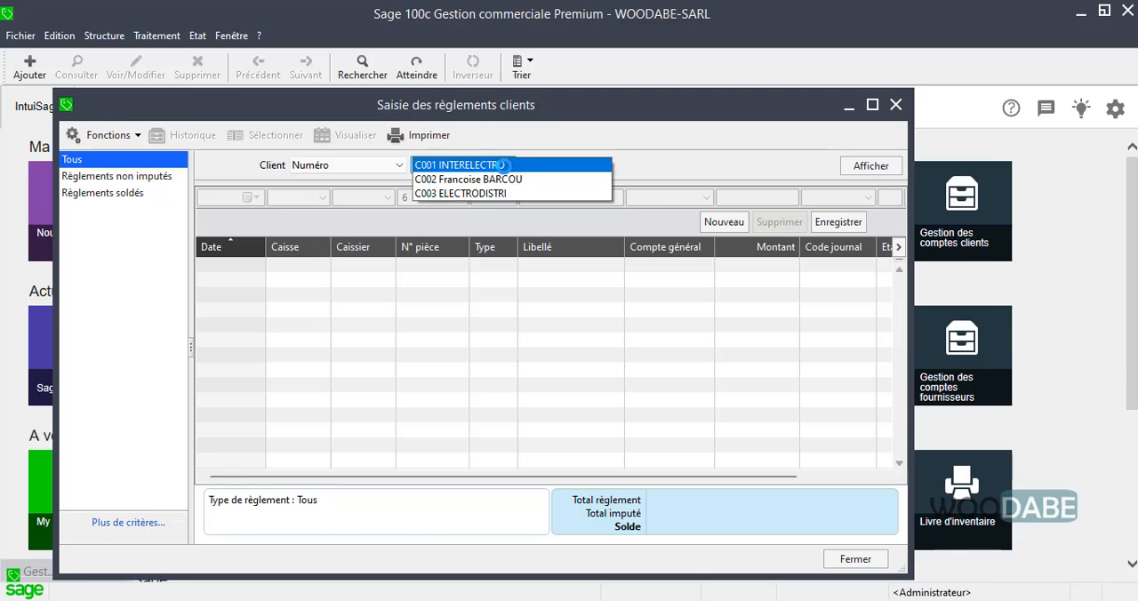
{"action": "left_click", "coordinate": [480, 193]}
{"action": "left_click", "coordinate": [866, 169]}
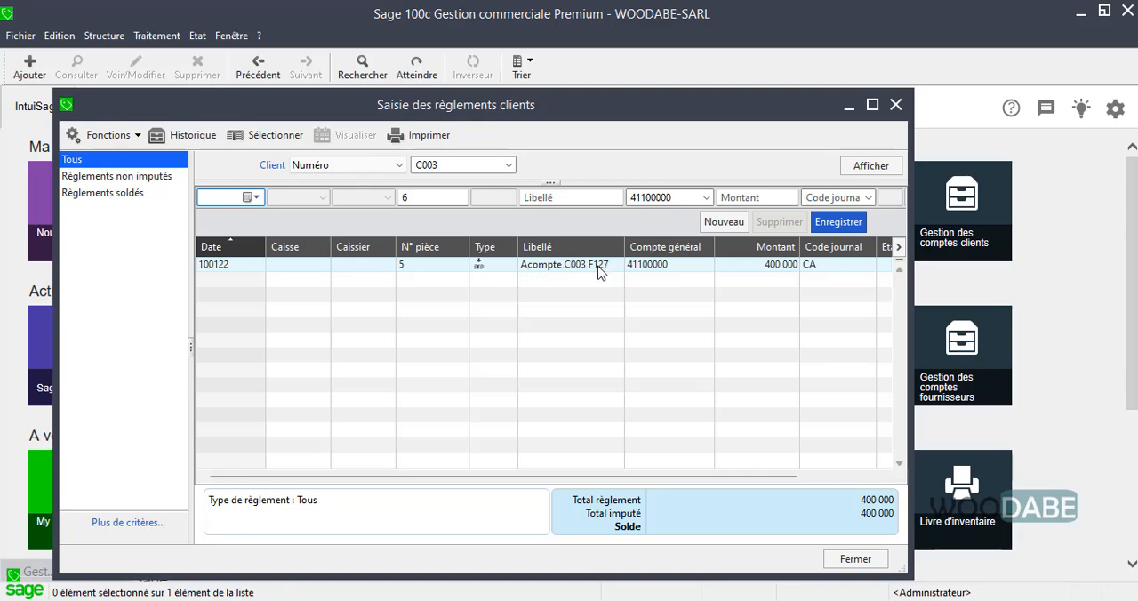
{"action": "left_click", "coordinate": [793, 481]}
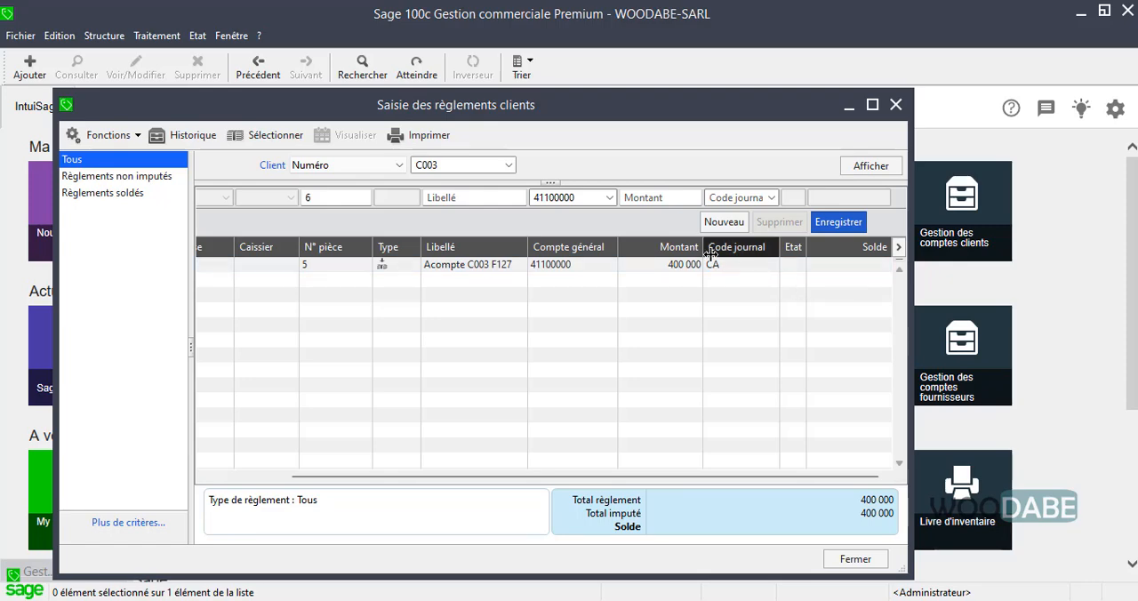
{"action": "left_click", "coordinate": [896, 107]}
{"action": "left_click", "coordinate": [809, 119]}
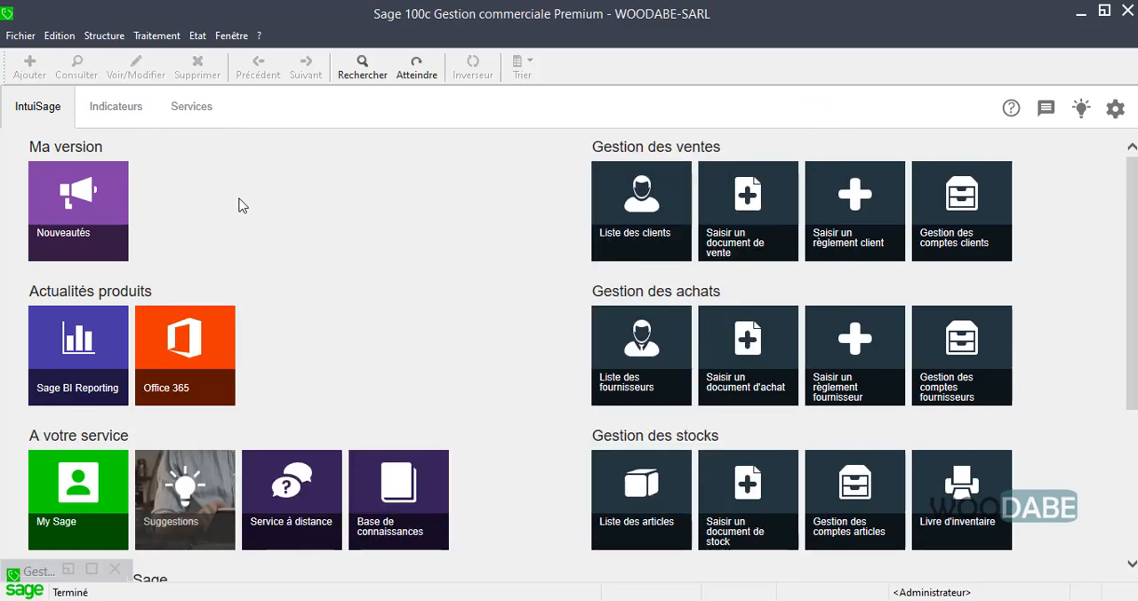
Reopen the ELECTRODISTRI invoice from the sales documents list and start a cash settlement (Règlement) for it
{"action": "left_click", "coordinate": [156, 36]}
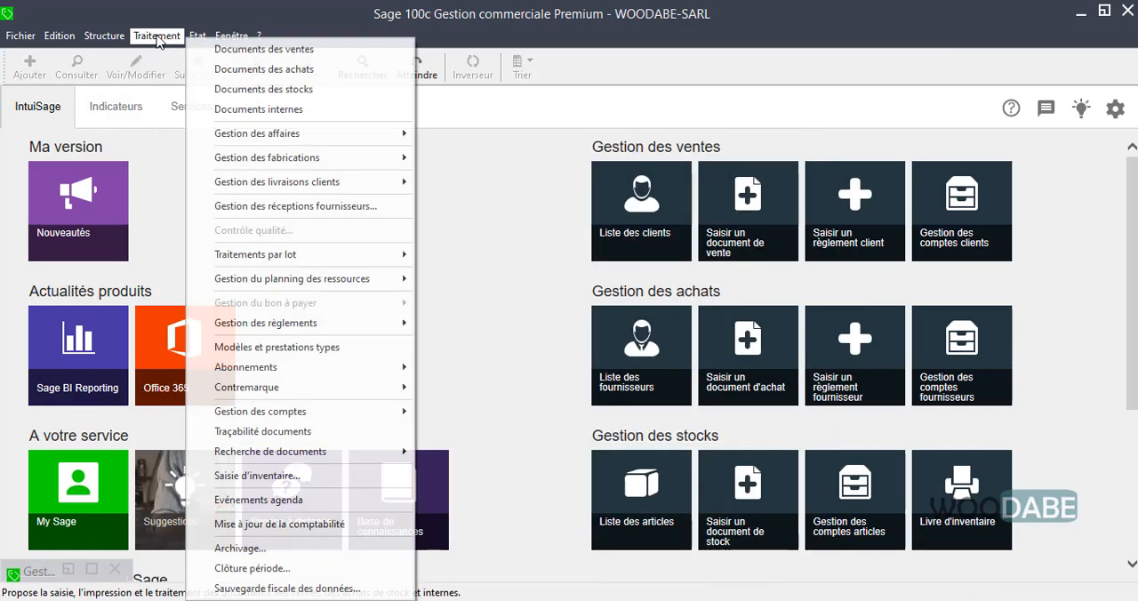
{"action": "left_click", "coordinate": [236, 48]}
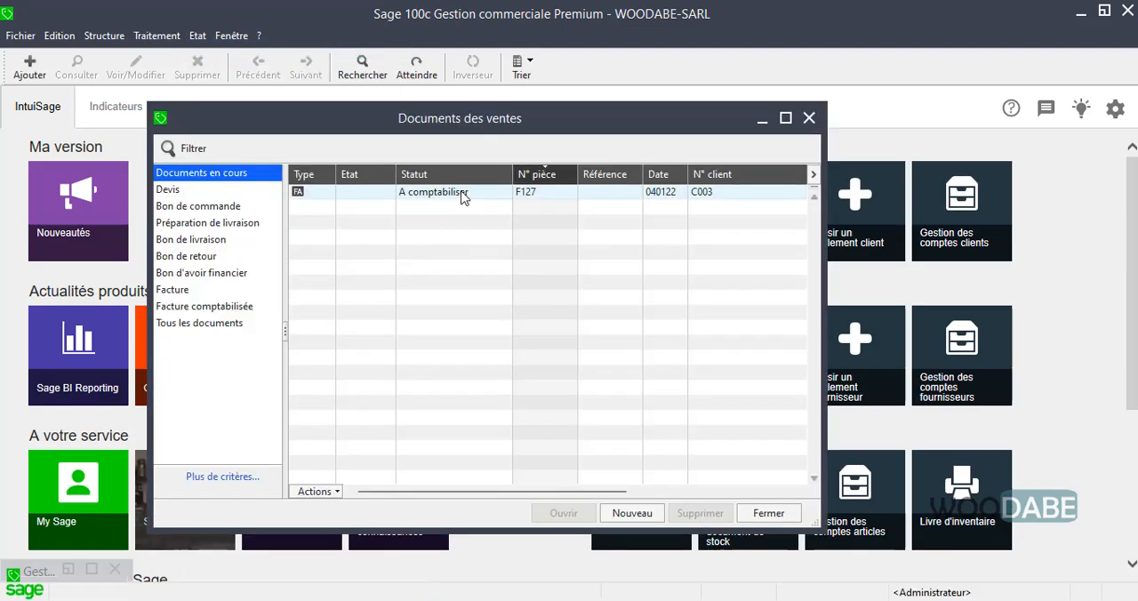
{"action": "left_click", "coordinate": [459, 191]}
{"action": "double_click", "coordinate": [460, 191]}
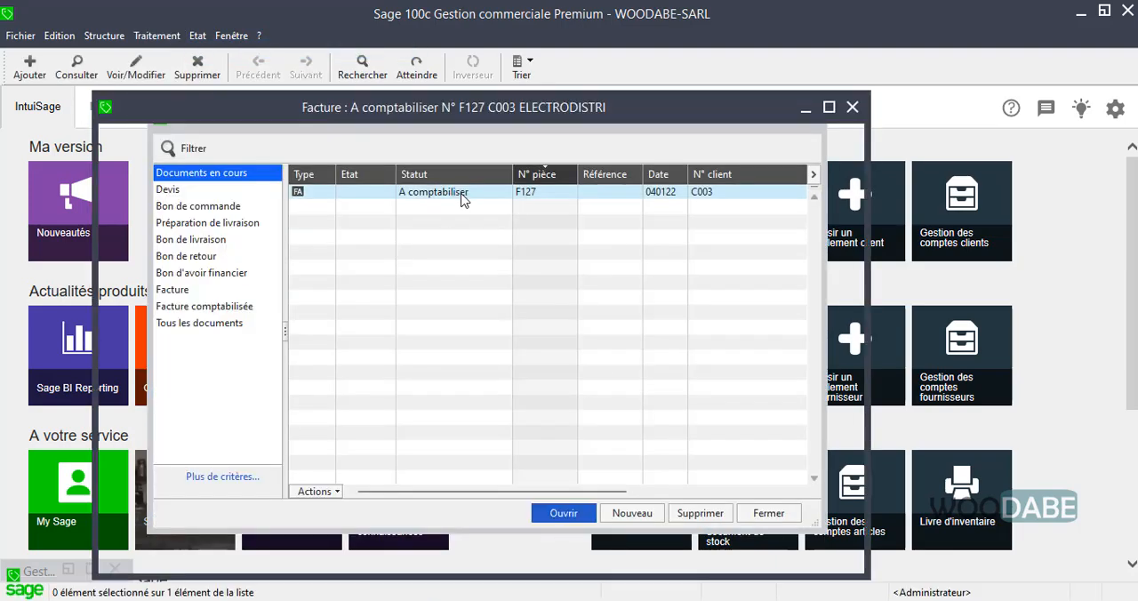
{"action": "left_click", "coordinate": [414, 139]}
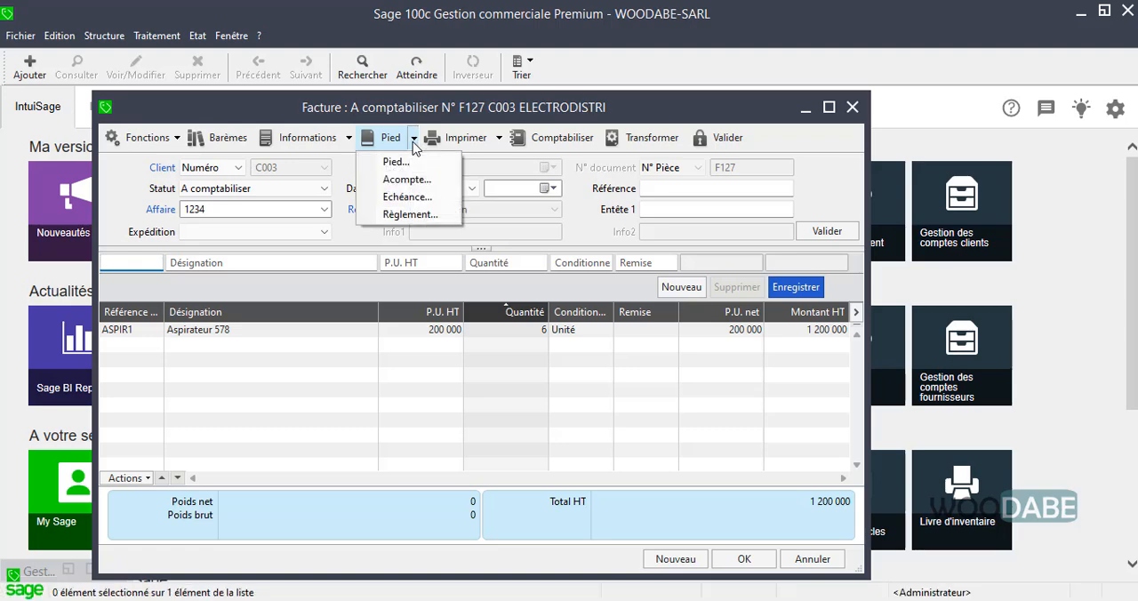
{"action": "left_click", "coordinate": [411, 214]}
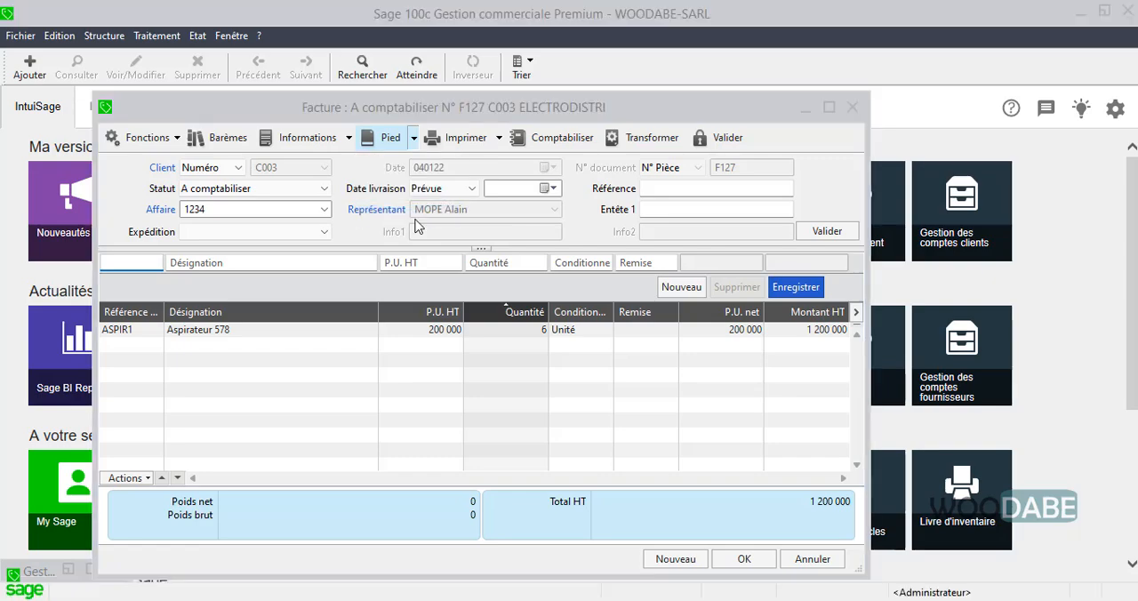
Label the payment "Avance 2" and set its payment method to Espèces, keeping the currency at Aucune
{"action": "left_click", "coordinate": [342, 257]}
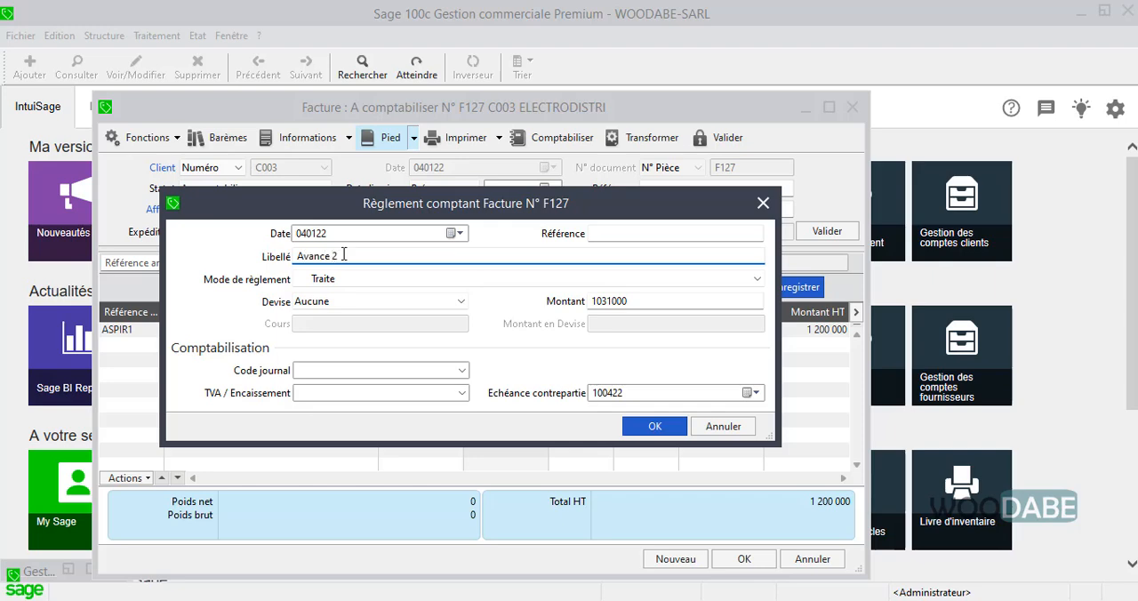
{"action": "type", "text": "Avance 2"}
{"action": "left_click", "coordinate": [355, 282]}
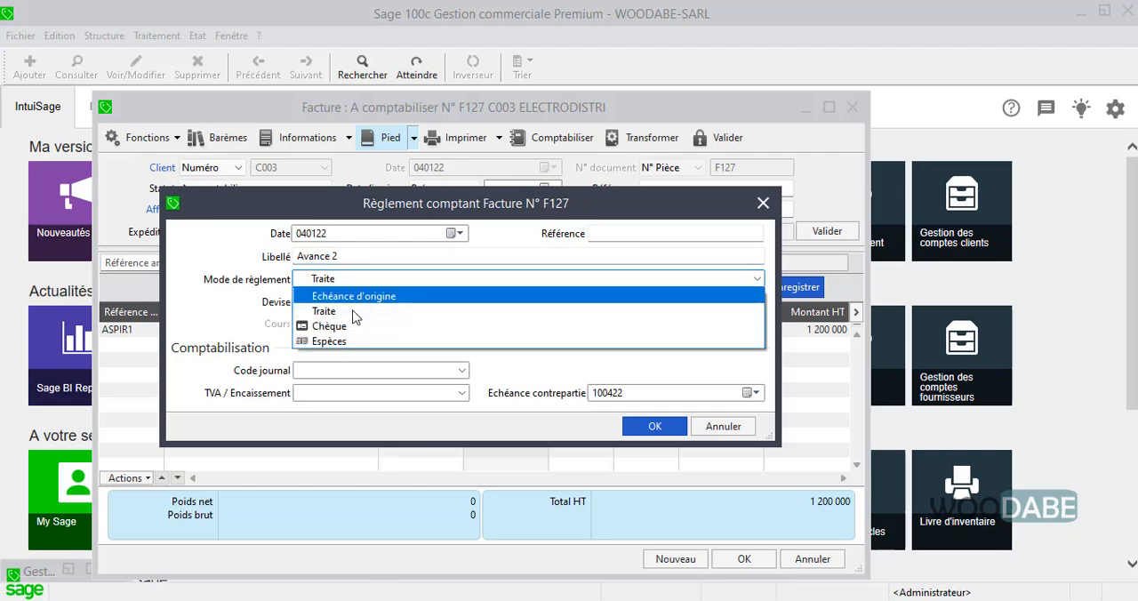
{"action": "left_click", "coordinate": [356, 342]}
{"action": "left_click", "coordinate": [436, 303]}
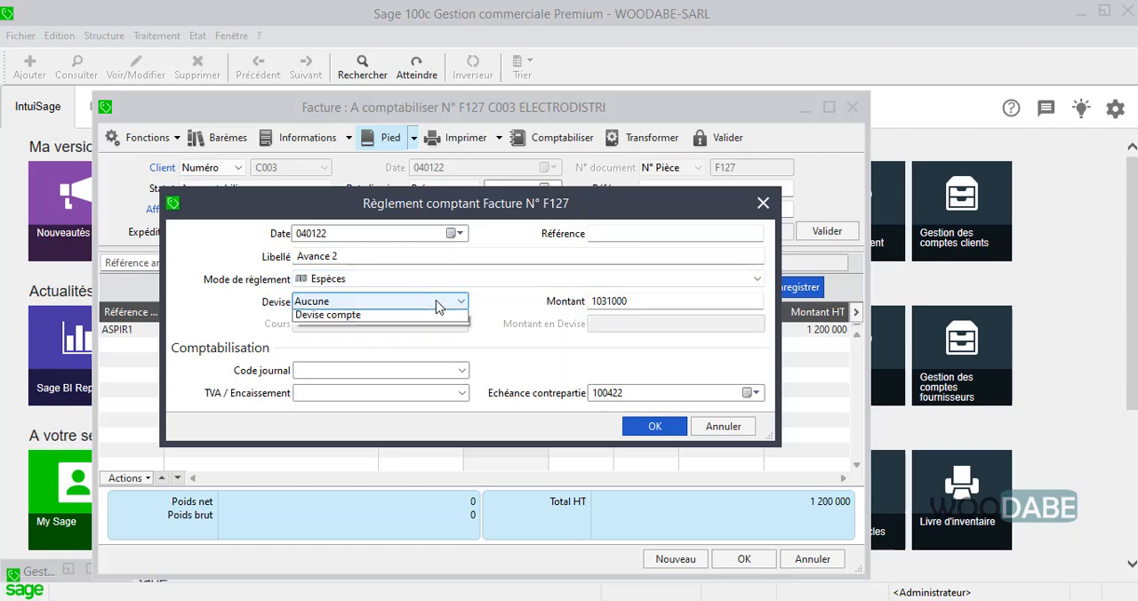
{"action": "left_click", "coordinate": [493, 301]}
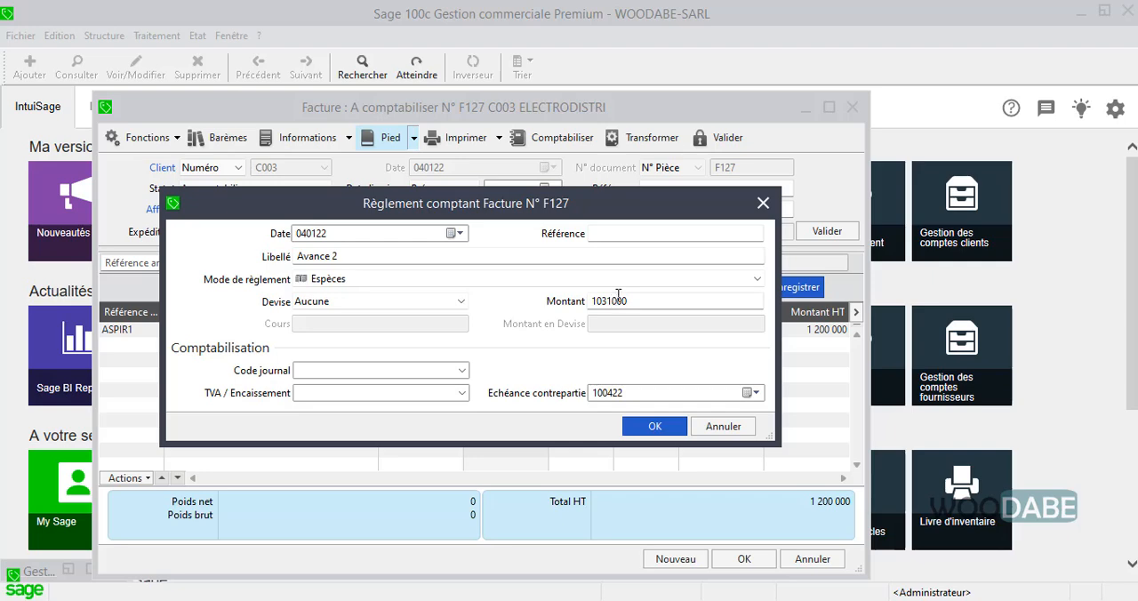
Set the amount of the payment to 200000
{"action": "key", "text": "BackSpace"}
{"action": "type", "text": "0"}
{"action": "left_click_drag", "start_coordinate": [627, 300], "coordinate": [520, 298]}
{"action": "type", "text": "2"}
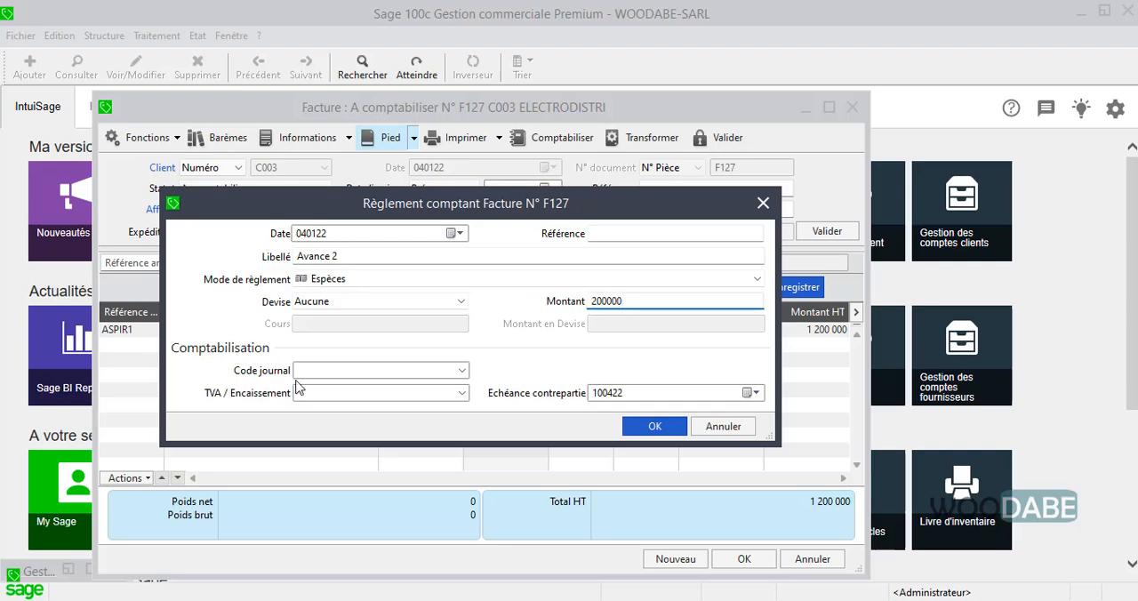
Assign the journal CA Caisse and the TVA / Encaissement account 443 to the payment, and validate it
{"action": "left_click", "coordinate": [462, 369]}
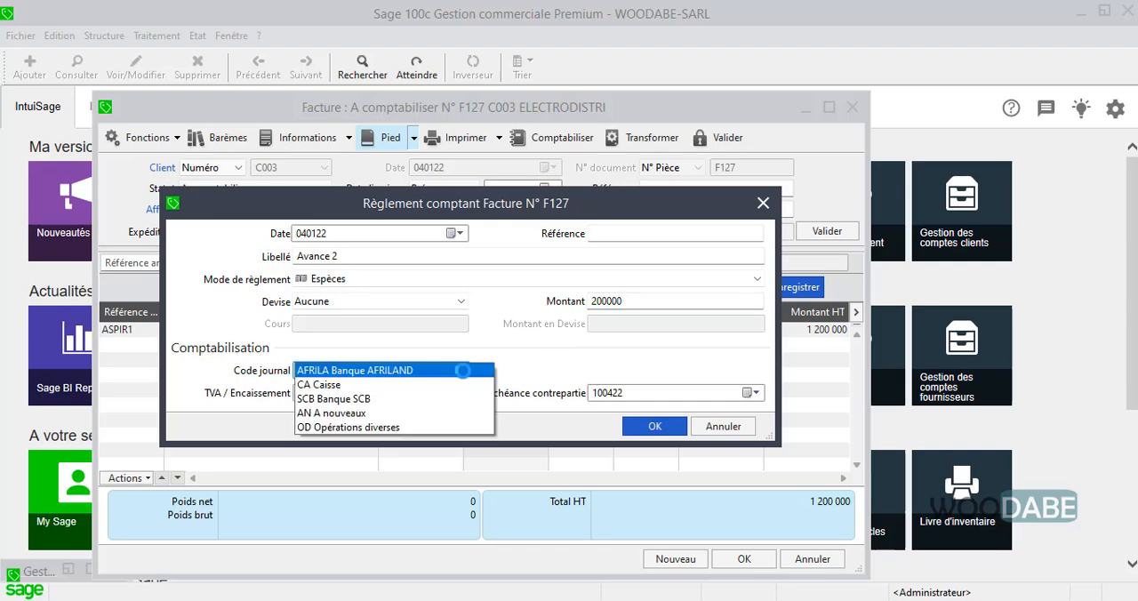
{"action": "left_click", "coordinate": [414, 385]}
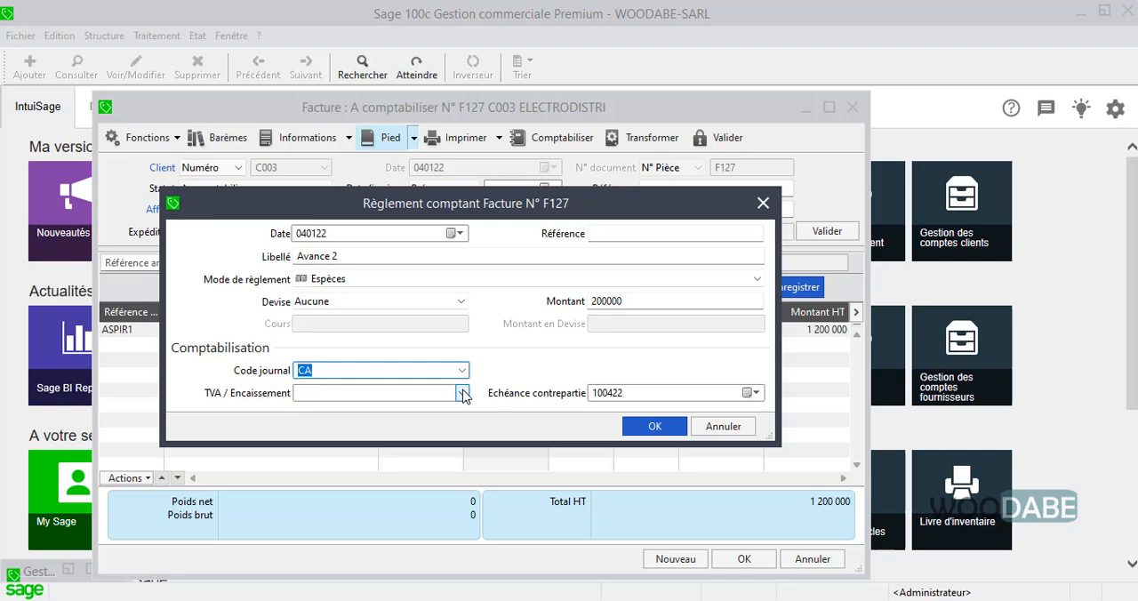
{"action": "left_click", "coordinate": [388, 392]}
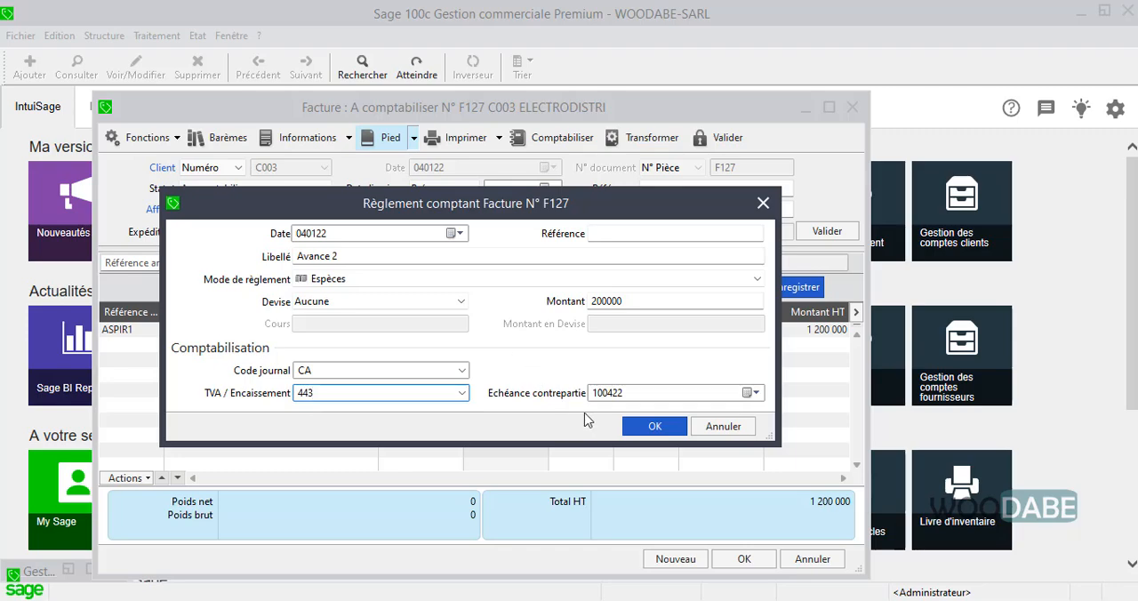
{"action": "left_click", "coordinate": [652, 427]}
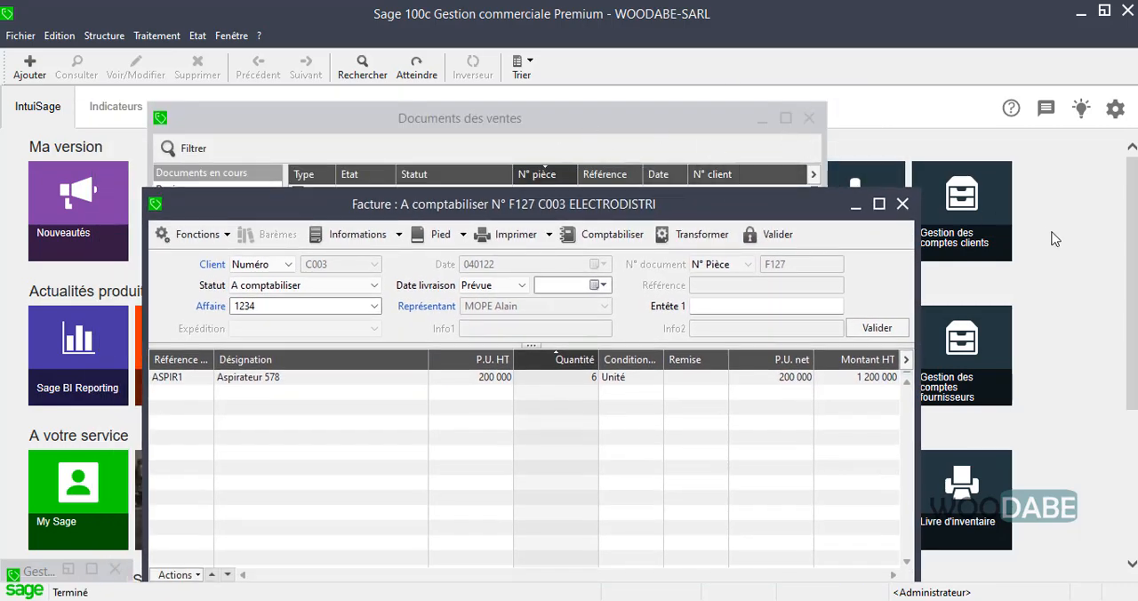
Display all customer payments recorded for ELECTRODISTRI in Saisie des règlements clients, check their Solde column, and close the list
{"action": "left_click", "coordinate": [153, 37]}
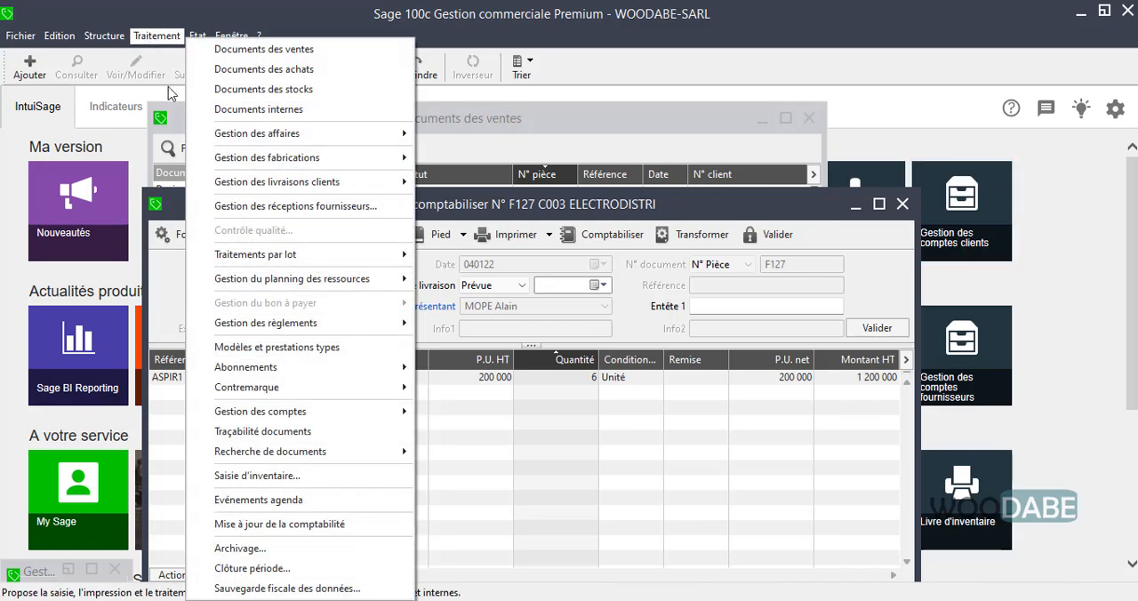
{"action": "mouse_move", "coordinate": [361, 323]}
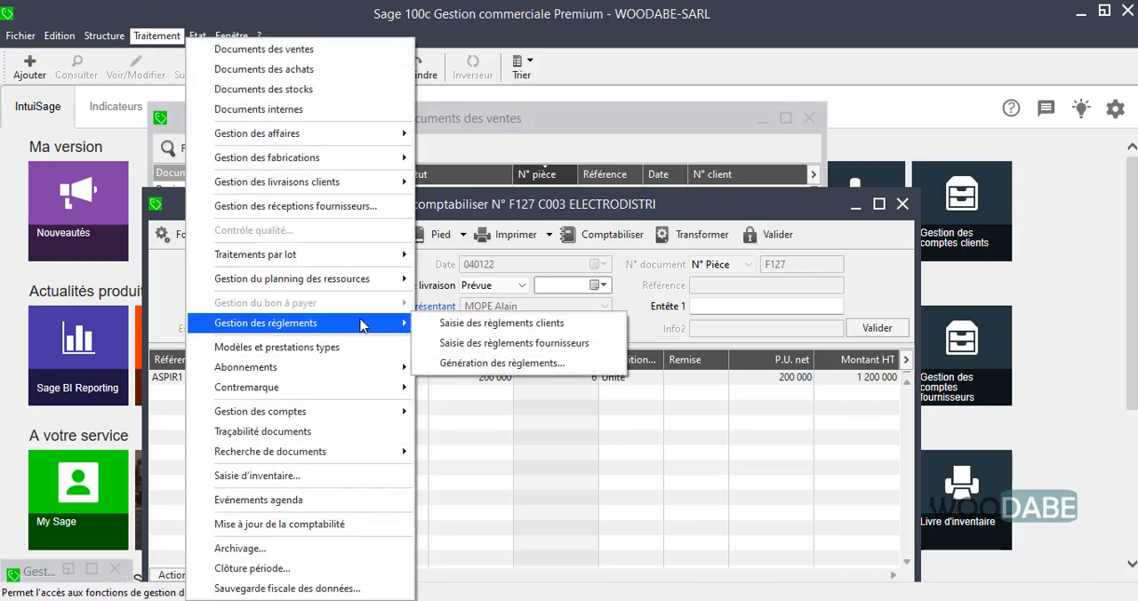
{"action": "left_click", "coordinate": [480, 320]}
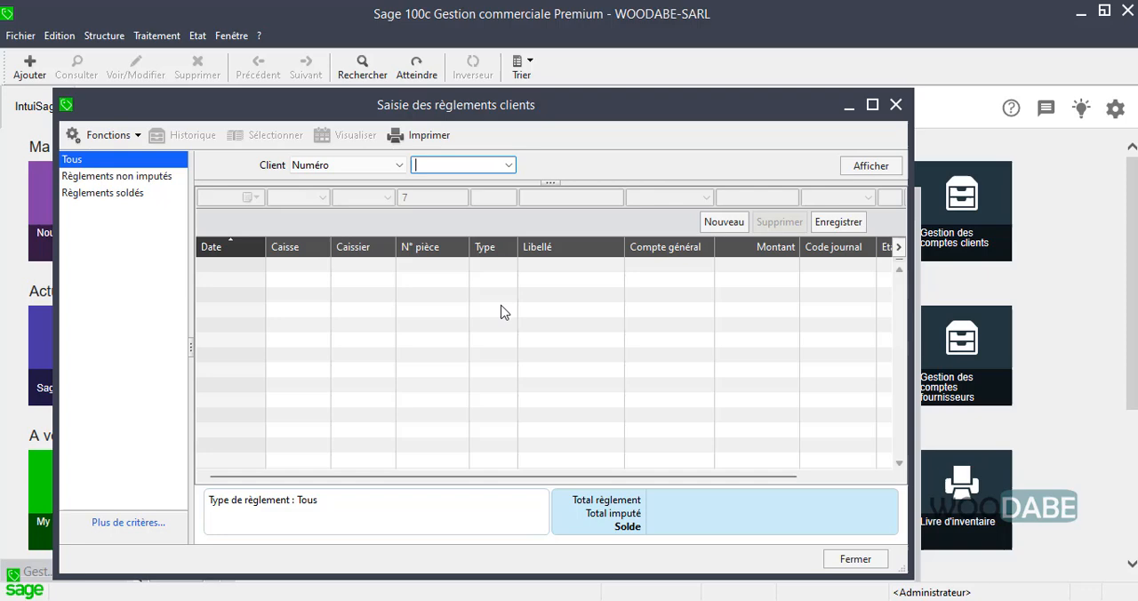
{"action": "left_click", "coordinate": [508, 166]}
{"action": "left_click", "coordinate": [480, 192]}
{"action": "left_click", "coordinate": [870, 166]}
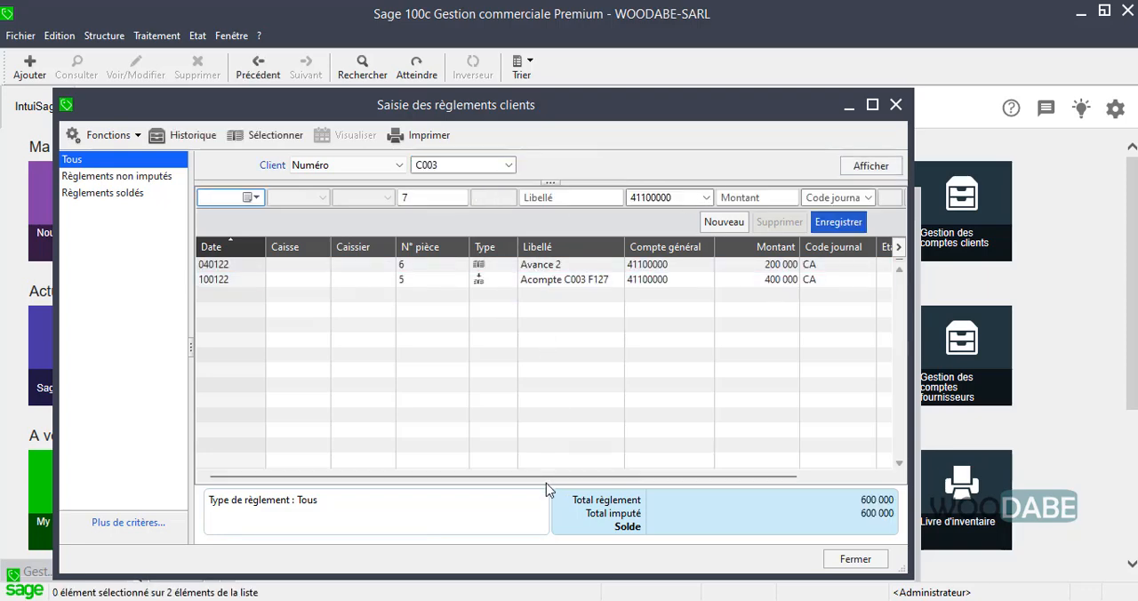
{"action": "left_click_drag", "start_coordinate": [562, 478], "coordinate": [798, 483]}
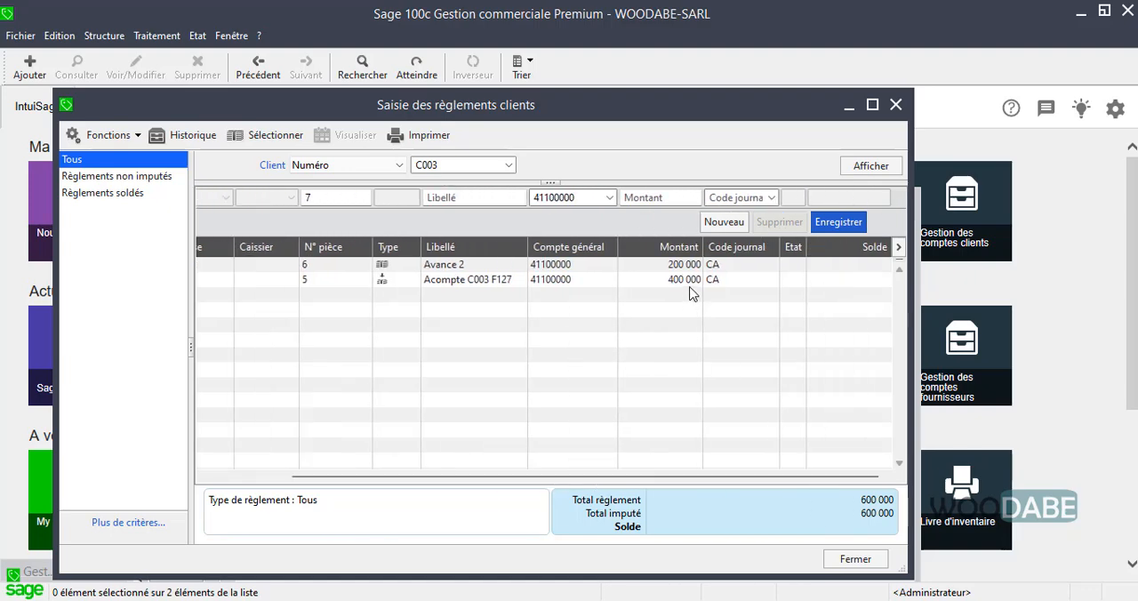
{"action": "left_click", "coordinate": [853, 559]}
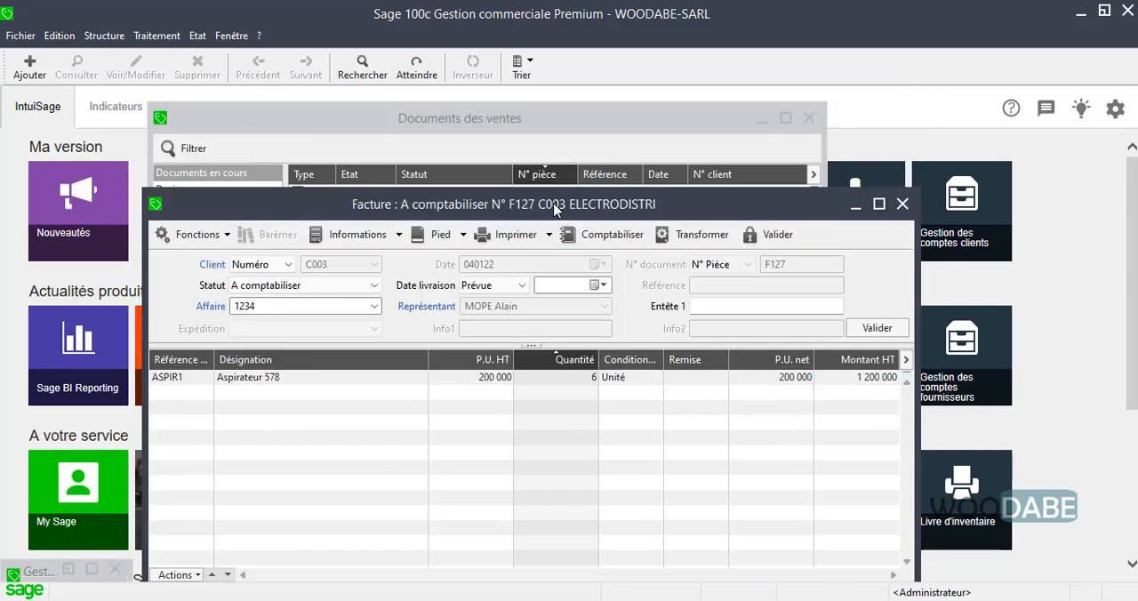
Reopen the ELECTRODISTRI invoice from the sales documents list and start another cash settlement for it
{"action": "left_click_drag", "start_coordinate": [551, 206], "coordinate": [519, 185]}
{"action": "left_click", "coordinate": [156, 35]}
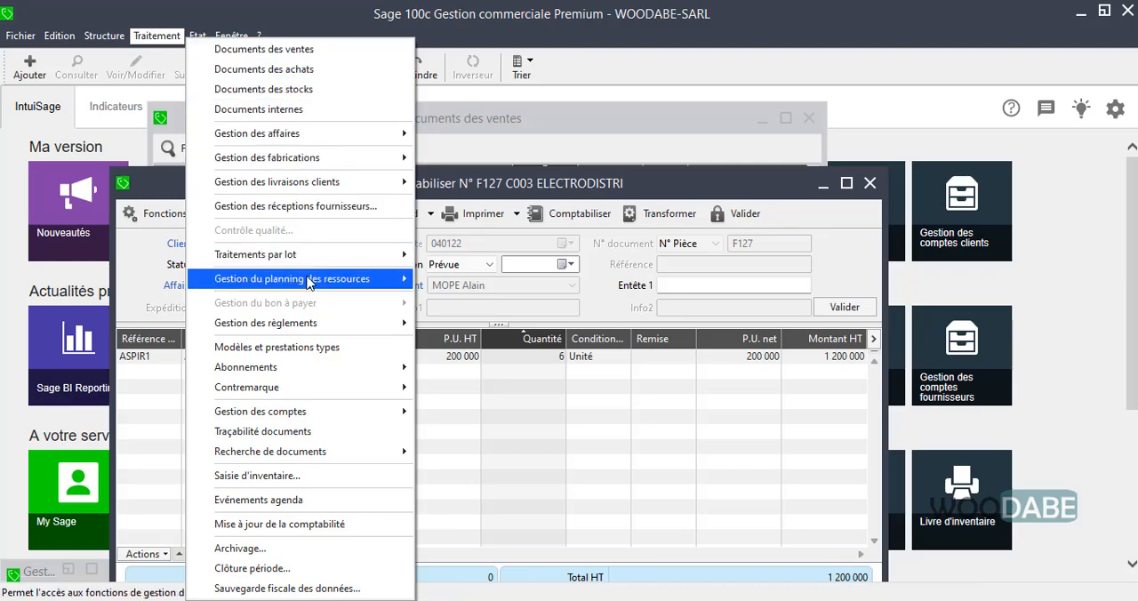
{"action": "left_click", "coordinate": [245, 53]}
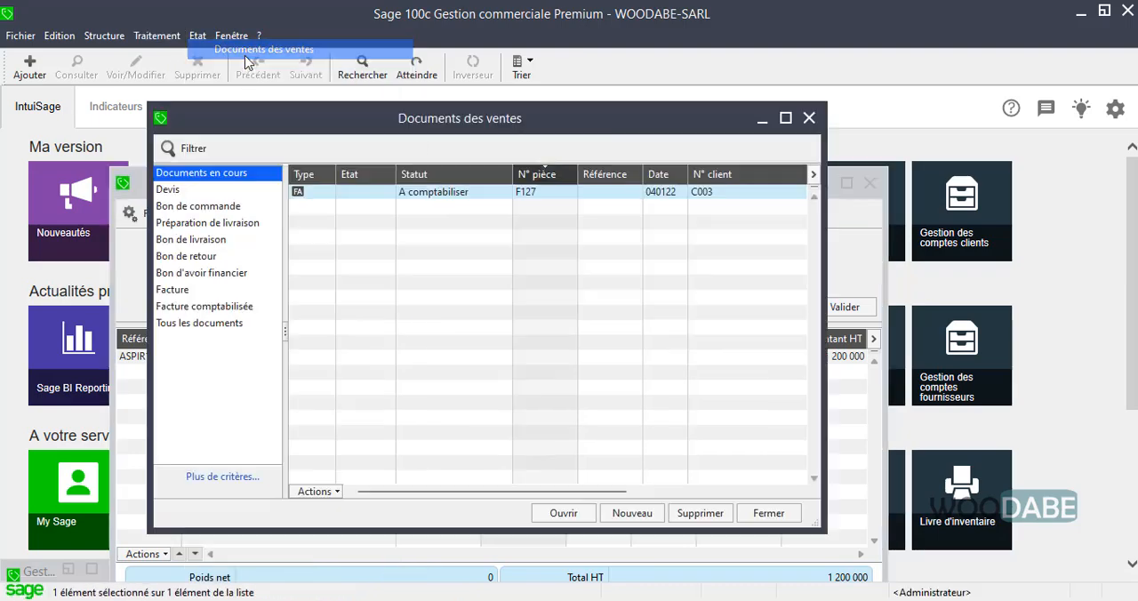
{"action": "double_click", "coordinate": [524, 190]}
{"action": "left_click", "coordinate": [464, 144]}
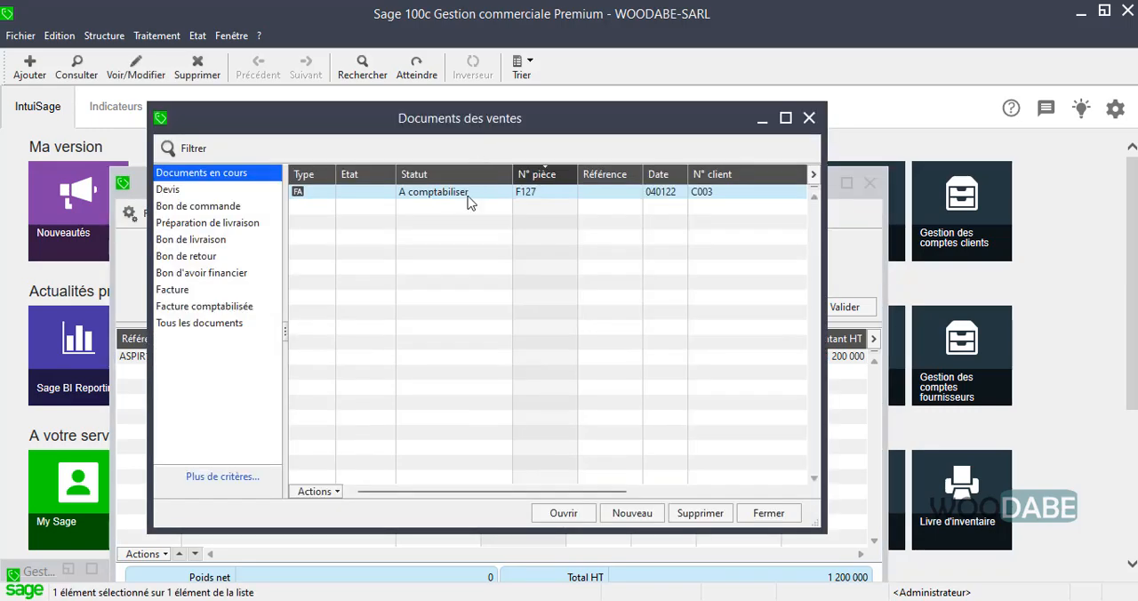
{"action": "double_click", "coordinate": [450, 197]}
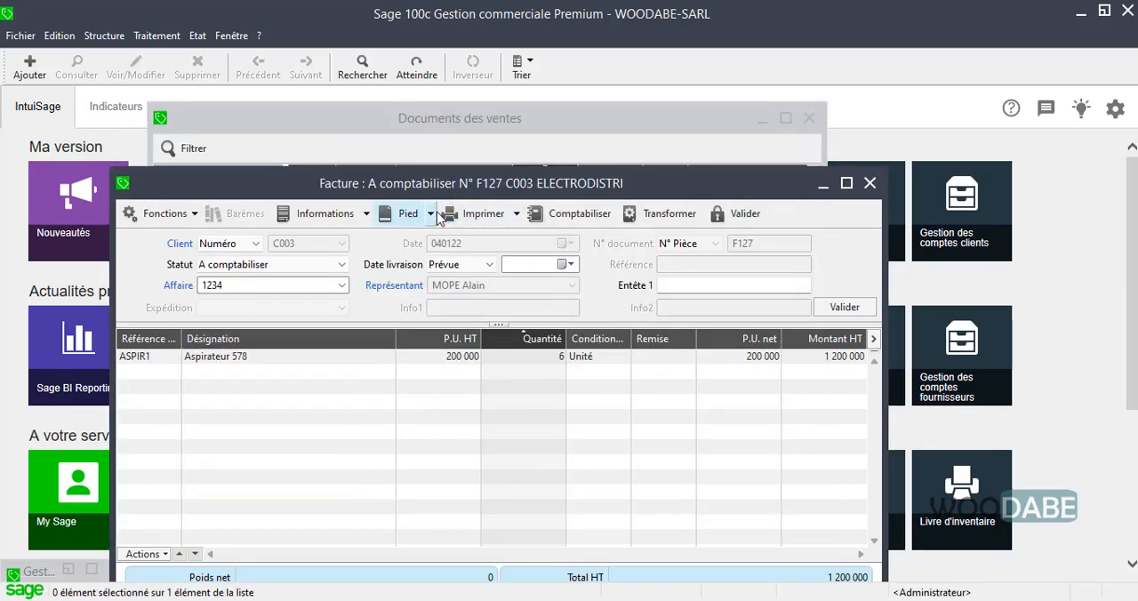
{"action": "left_click", "coordinate": [432, 213]}
{"action": "left_click", "coordinate": [428, 290]}
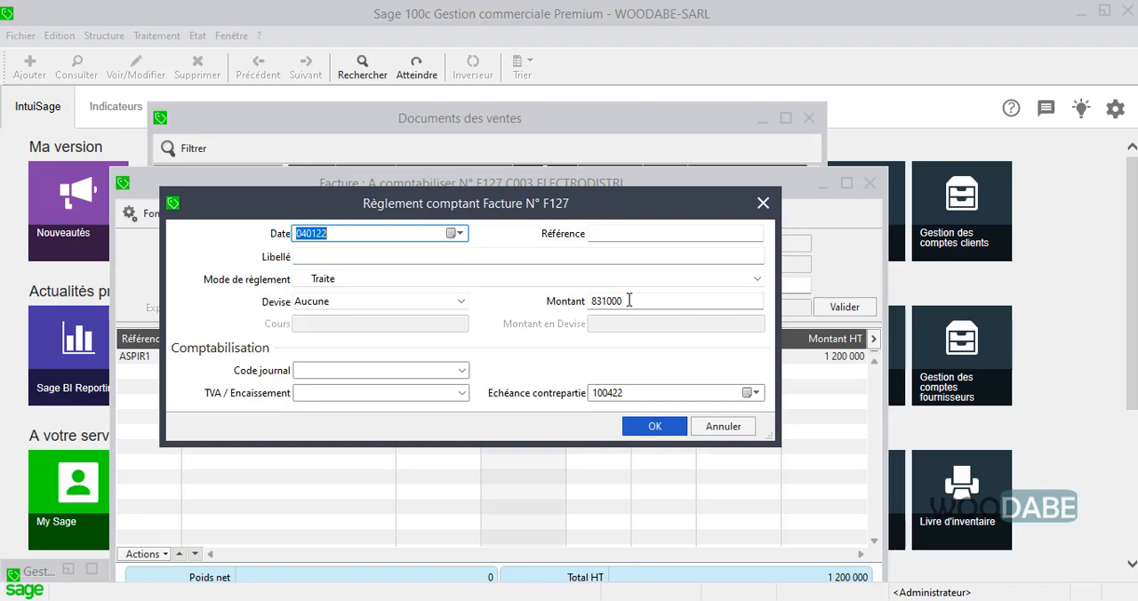
Label the payment "Solde facture" and set its date to 18 January 2022
{"action": "left_click", "coordinate": [494, 254]}
{"action": "type", "text": "Solde facture"}
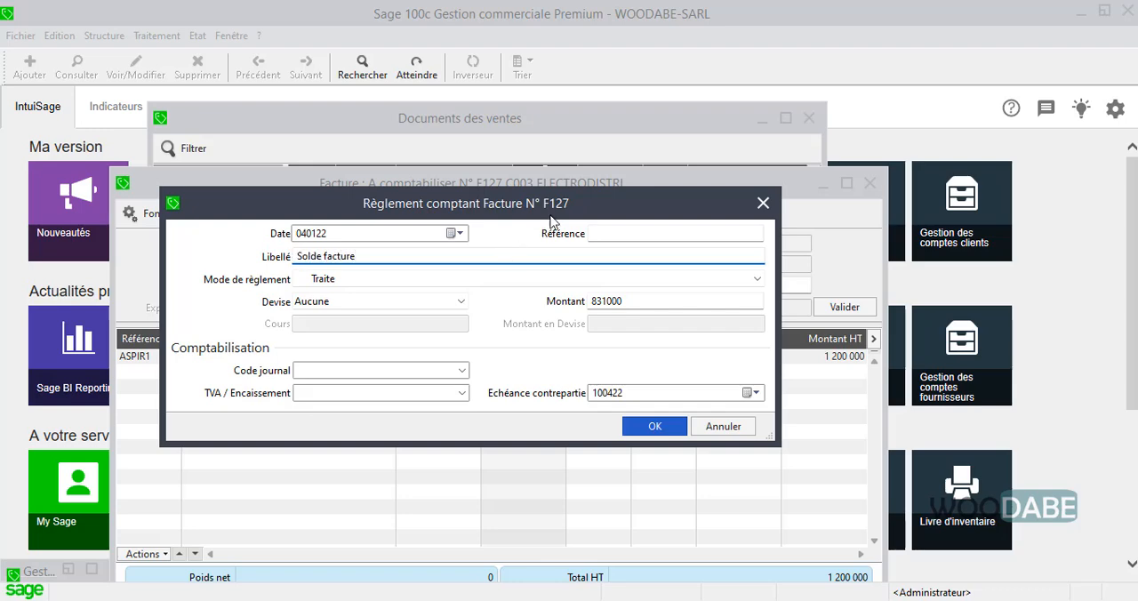
{"action": "left_click", "coordinate": [452, 233]}
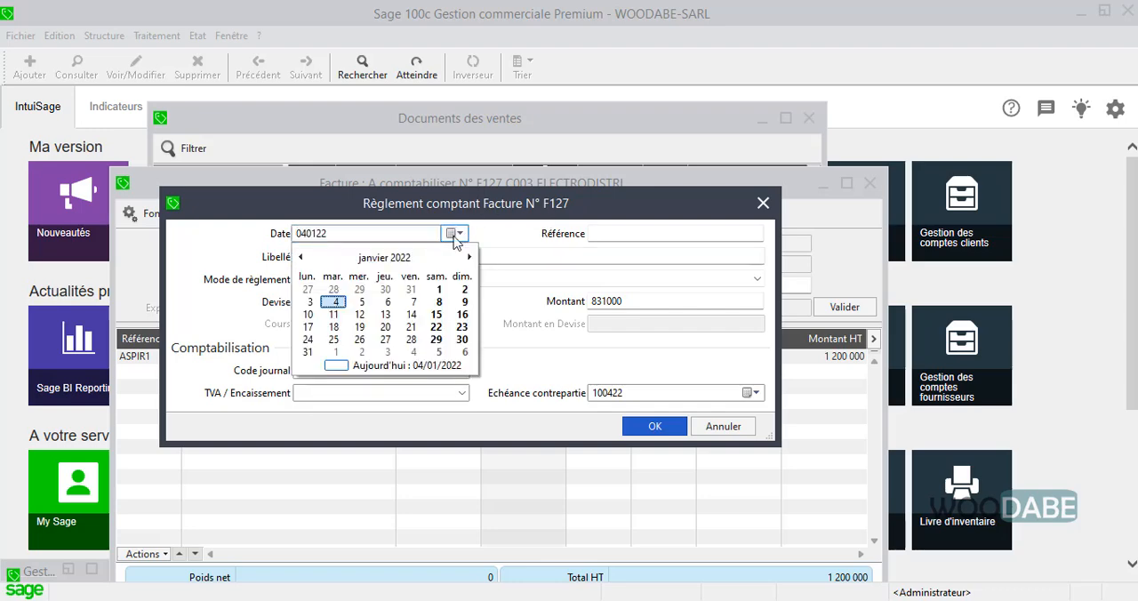
{"action": "left_click", "coordinate": [333, 327]}
Set the payment method of the balance payment to Espèces, keeping the currency at Aucune
{"action": "left_click", "coordinate": [449, 302]}
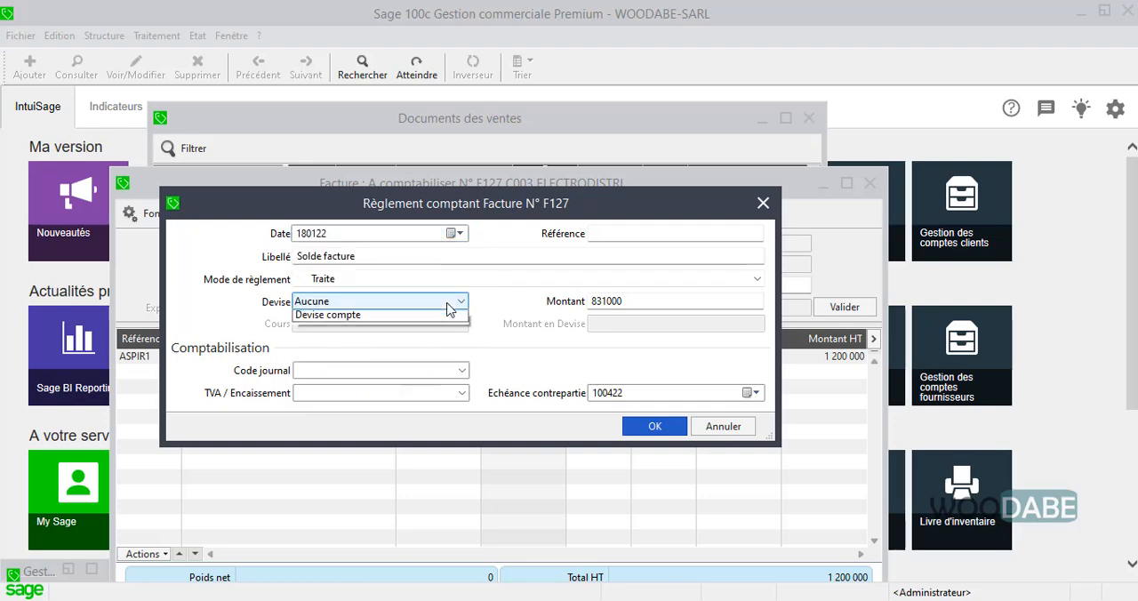
{"action": "left_click", "coordinate": [511, 306]}
{"action": "left_click", "coordinate": [427, 279]}
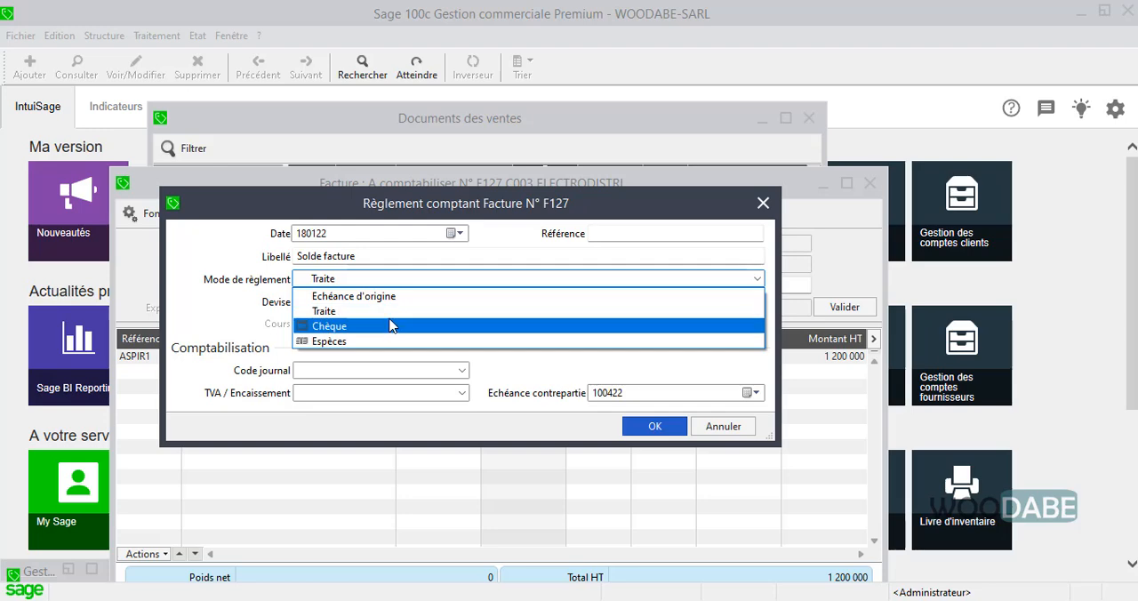
{"action": "left_click", "coordinate": [386, 341]}
Assign the journal CA Caisse and the TVA / Encaissement account 443 to the balance payment, and validate it
{"action": "left_click", "coordinate": [457, 370]}
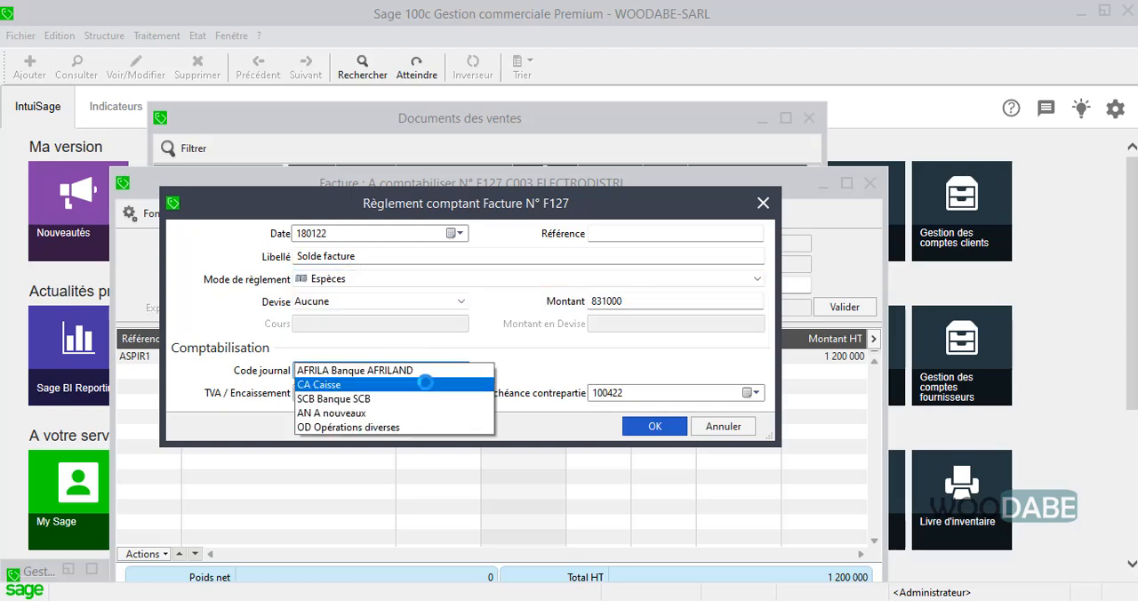
{"action": "left_click", "coordinate": [425, 384]}
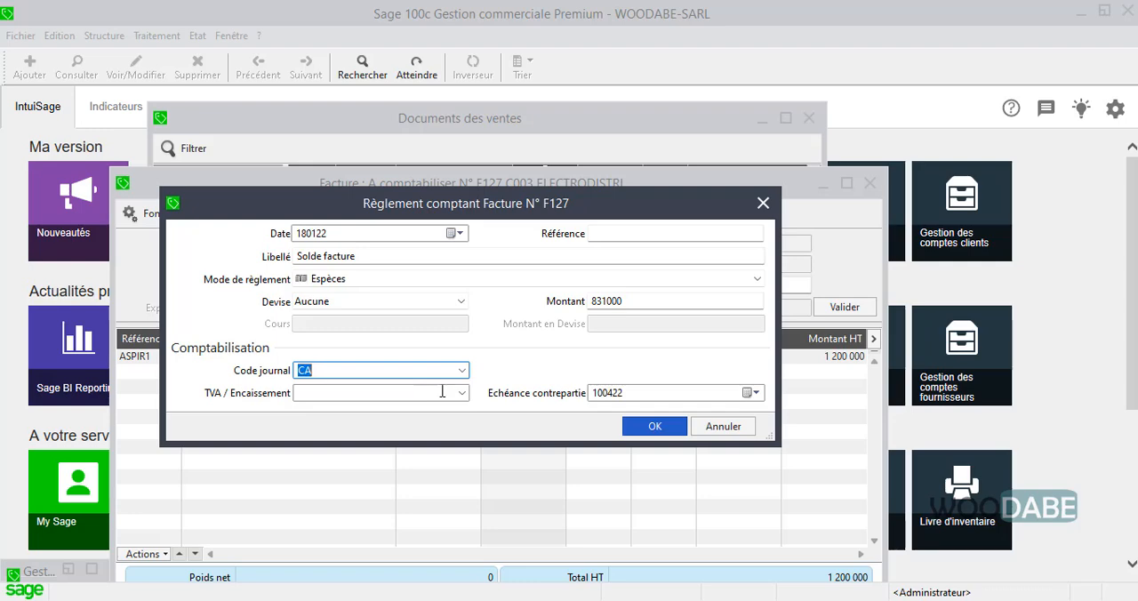
{"action": "left_click", "coordinate": [439, 393]}
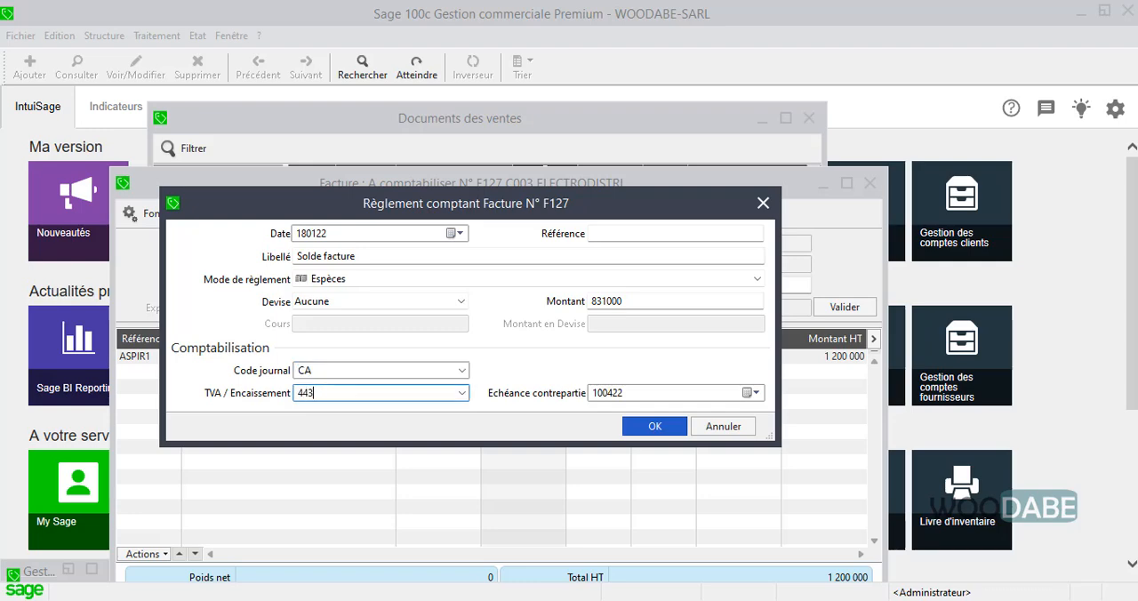
{"action": "left_click", "coordinate": [654, 427]}
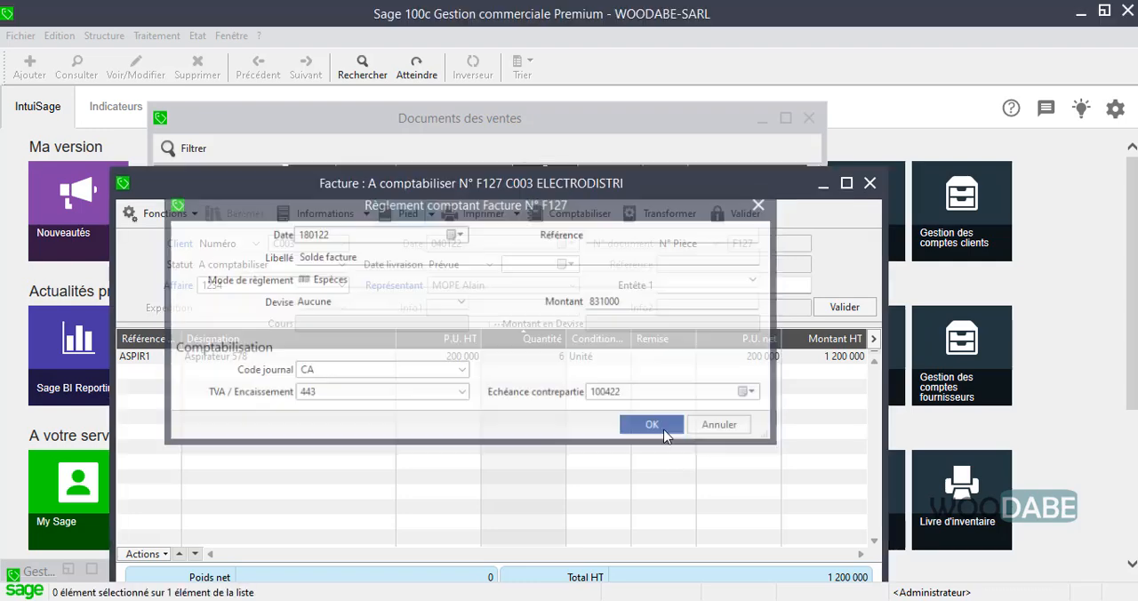
Close the ELECTRODISTRI invoice and return to the sales documents list
{"action": "left_click", "coordinate": [525, 119]}
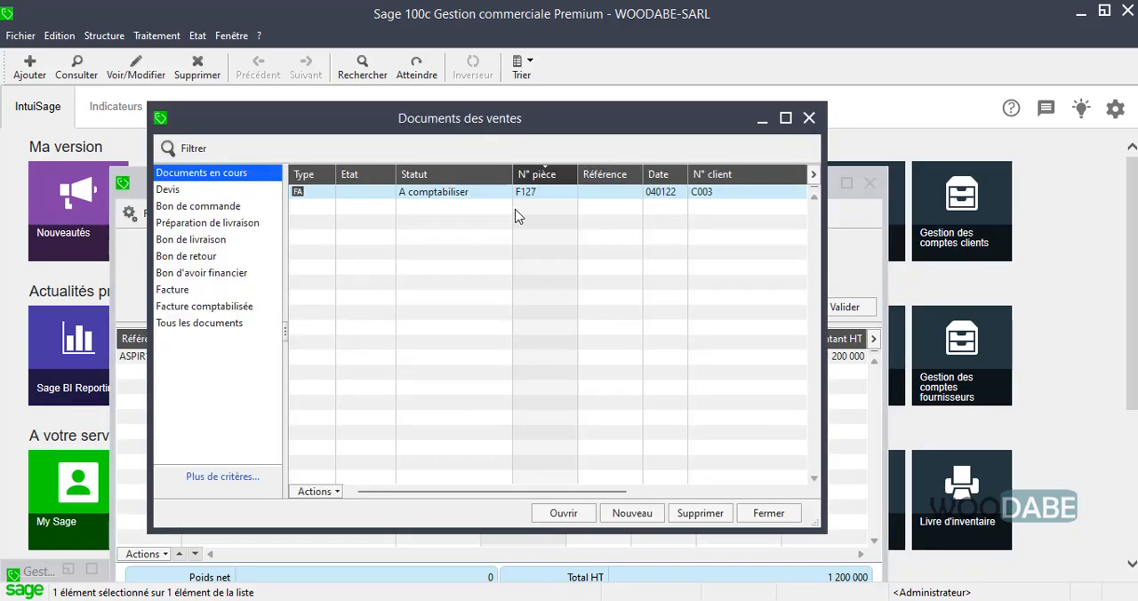
{"action": "left_click", "coordinate": [528, 190]}
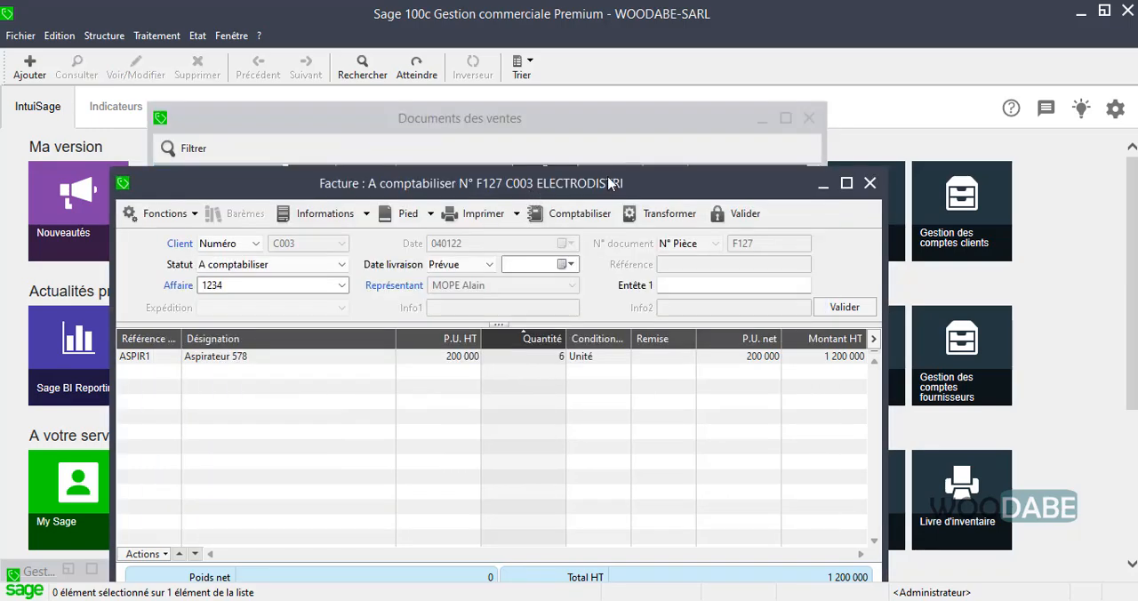
{"action": "left_click", "coordinate": [870, 183]}
{"action": "left_click_drag", "start_coordinate": [527, 122], "coordinate": [635, 125]}
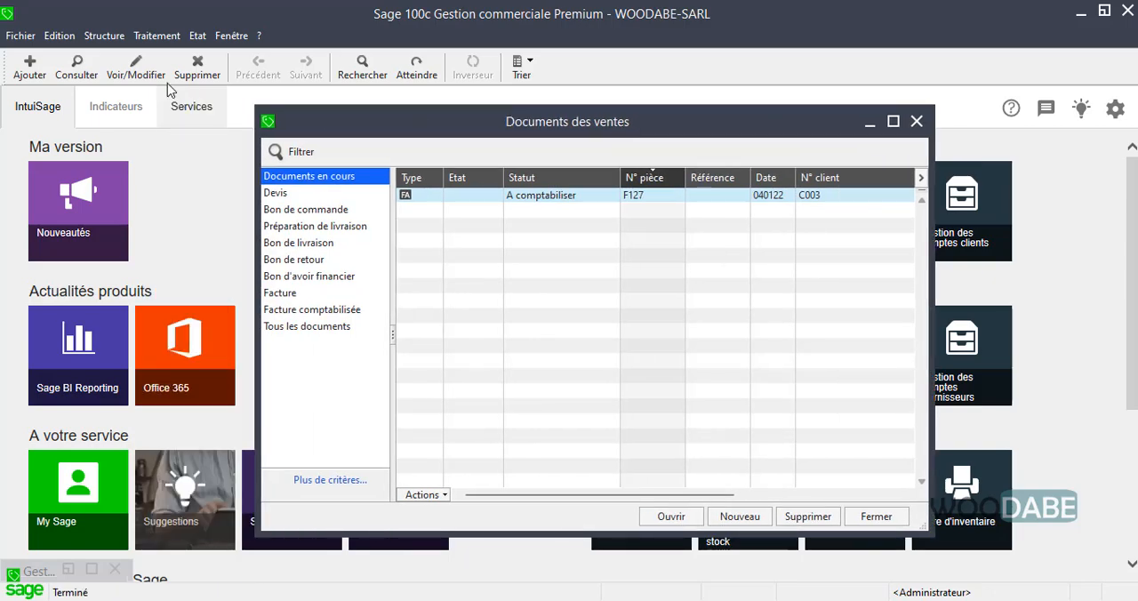
Display the ELECTRODISTRI customer payments again to check the settlement including the balance payment, and close the list
{"action": "left_click", "coordinate": [156, 35]}
{"action": "mouse_move", "coordinate": [302, 325]}
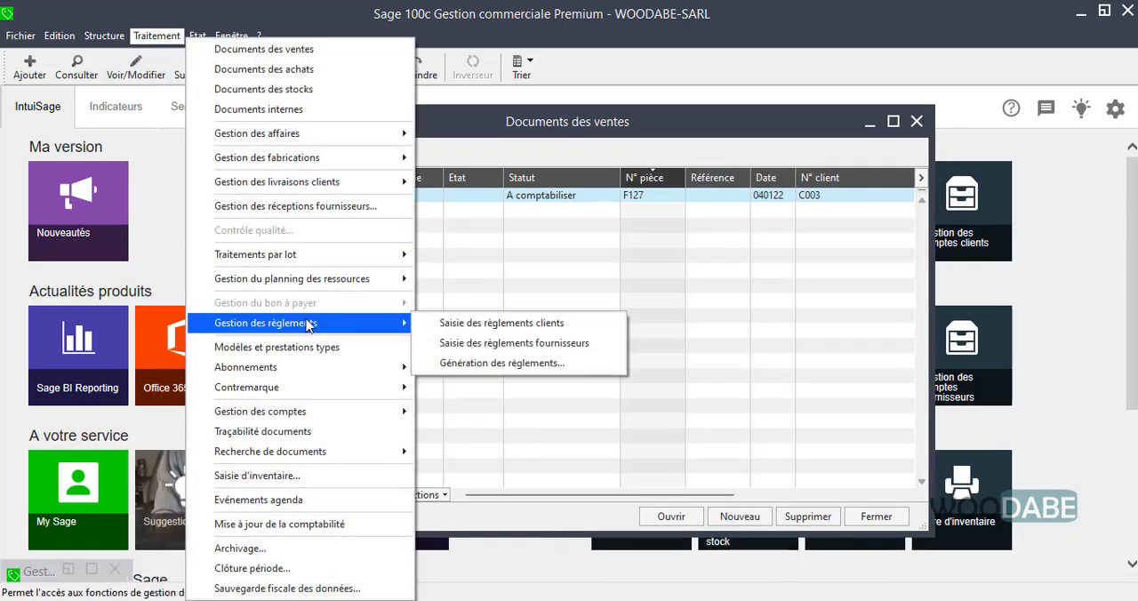
{"action": "left_click", "coordinate": [438, 322]}
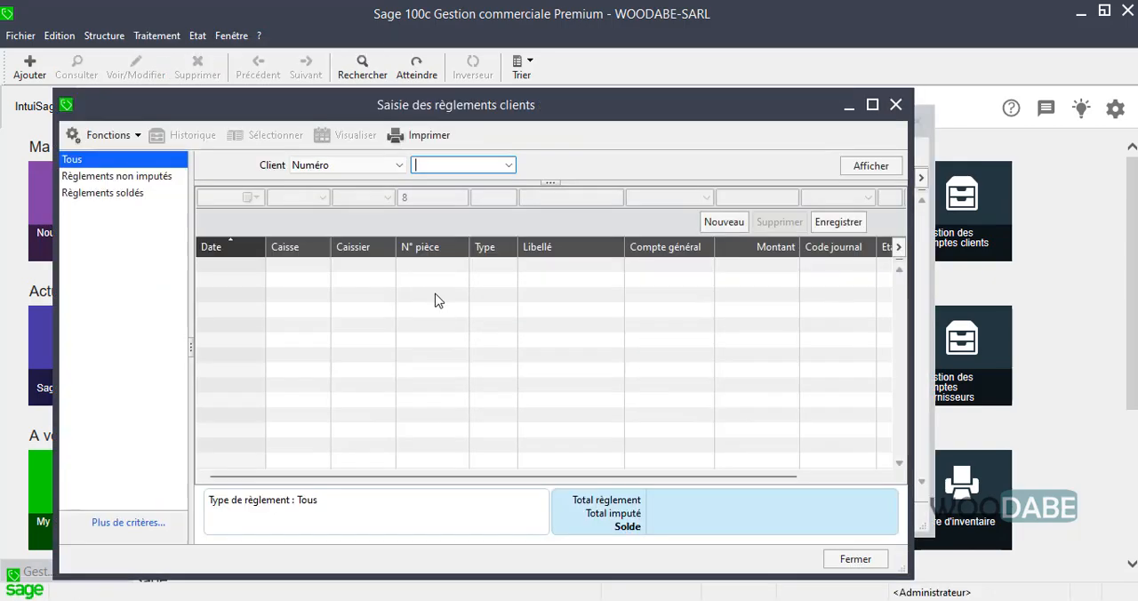
{"action": "left_click", "coordinate": [507, 166]}
{"action": "left_click", "coordinate": [458, 193]}
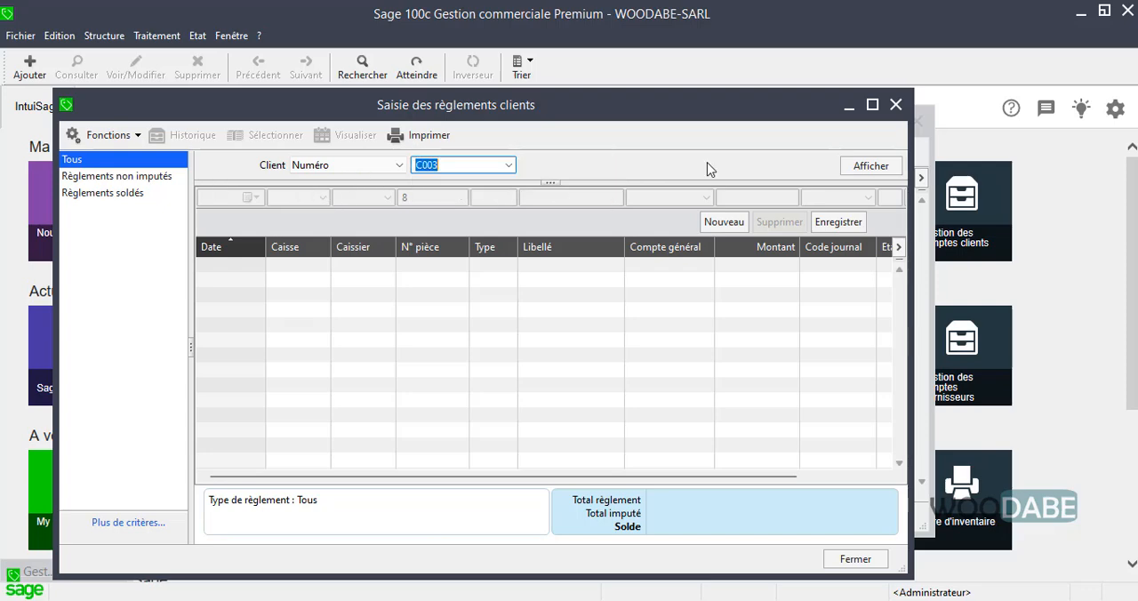
{"action": "left_click", "coordinate": [845, 167]}
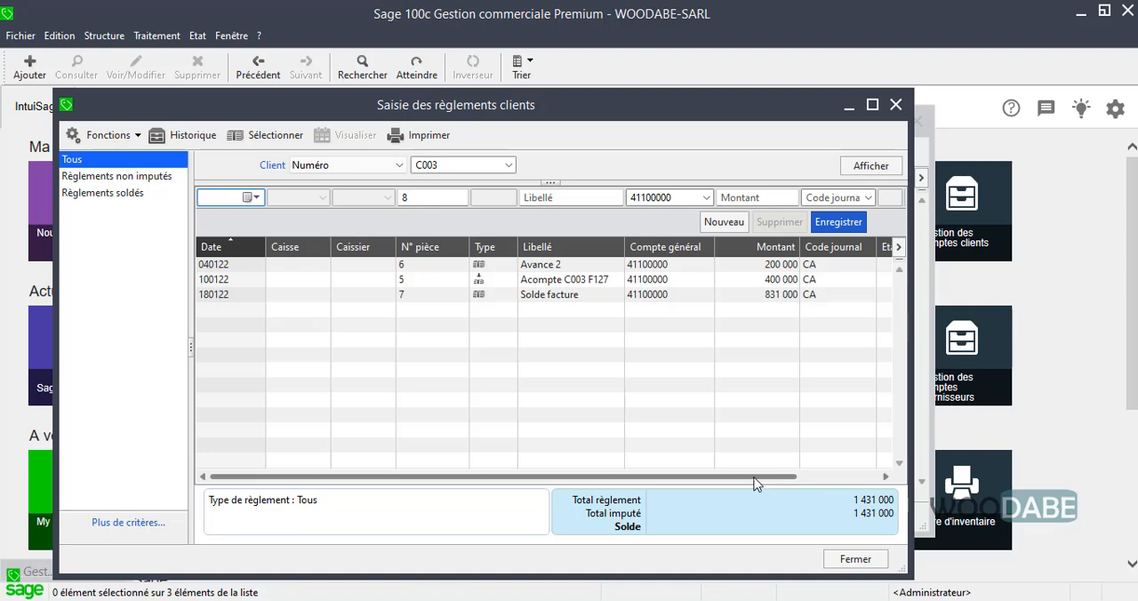
{"action": "left_click_drag", "start_coordinate": [755, 485], "coordinate": [884, 475]}
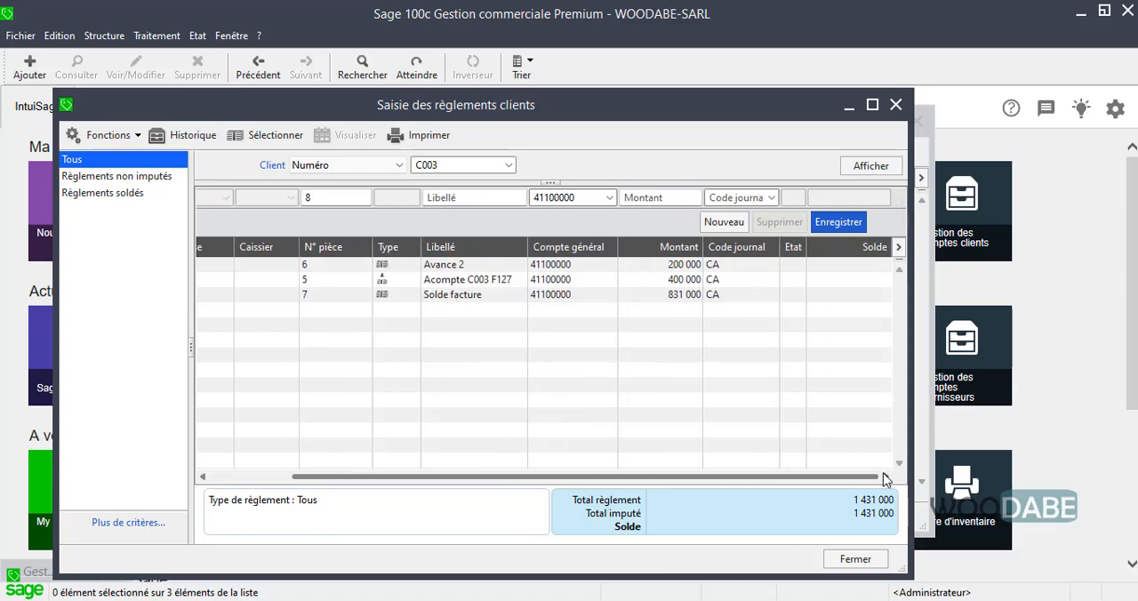
{"action": "left_click", "coordinate": [853, 558]}
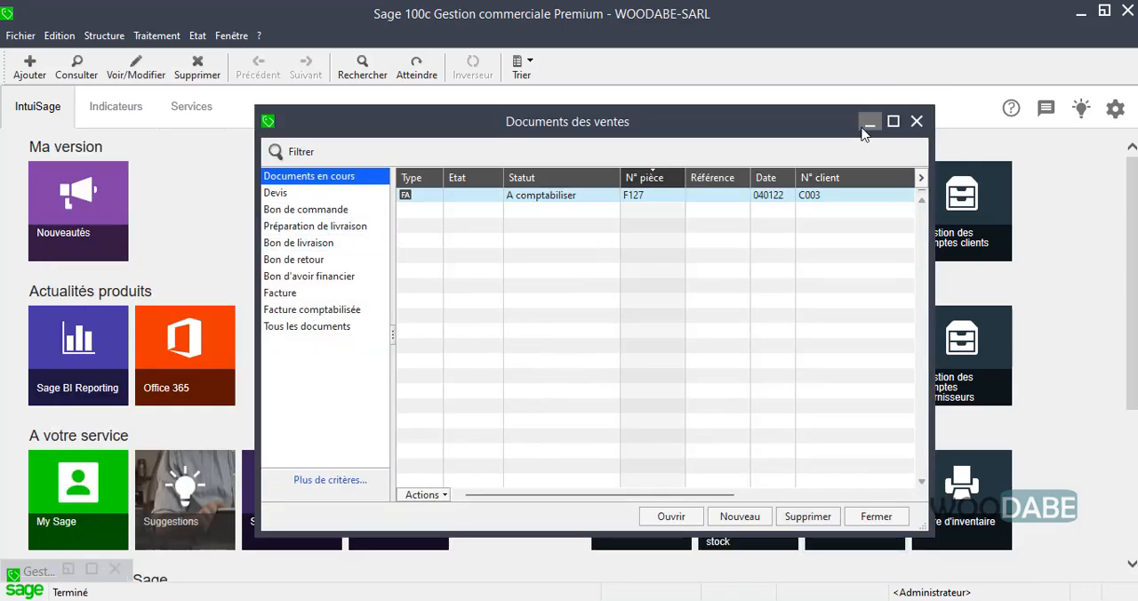
Create a new sales document of type Facture from the sales documents list
{"action": "left_click_drag", "start_coordinate": [520, 122], "coordinate": [400, 119]}
{"action": "left_click", "coordinate": [156, 35]}
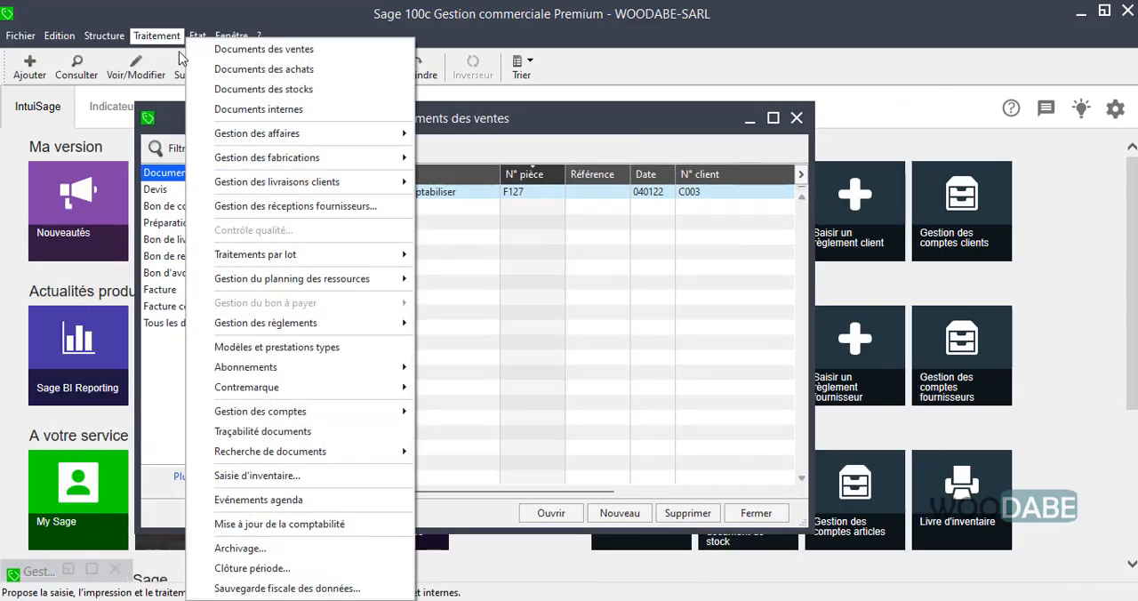
{"action": "left_click", "coordinate": [253, 49]}
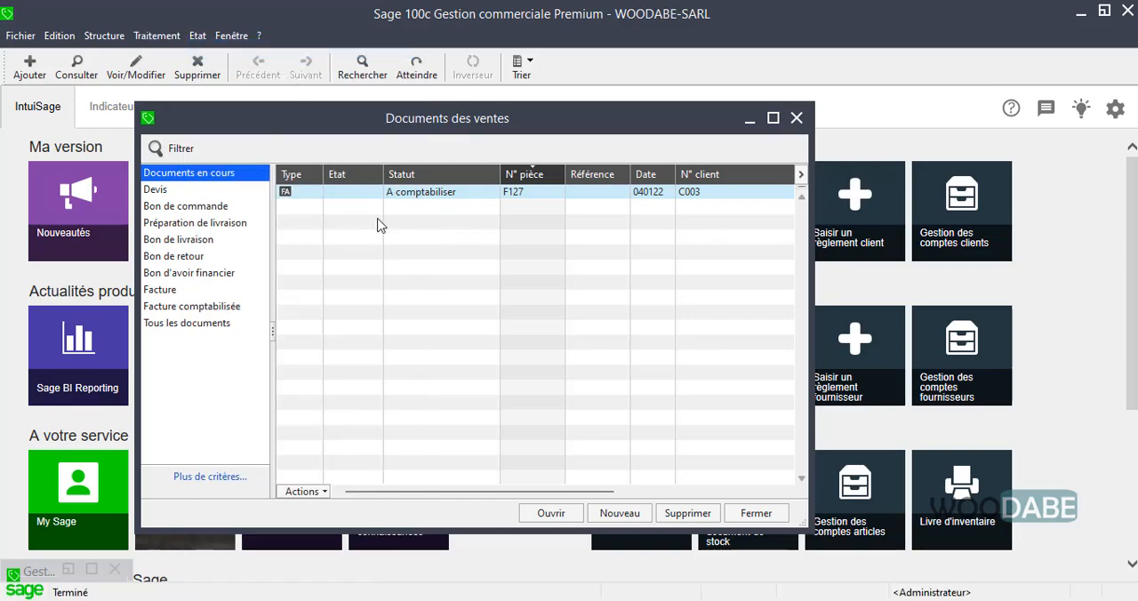
{"action": "left_click", "coordinate": [619, 513]}
{"action": "left_click", "coordinate": [613, 361]}
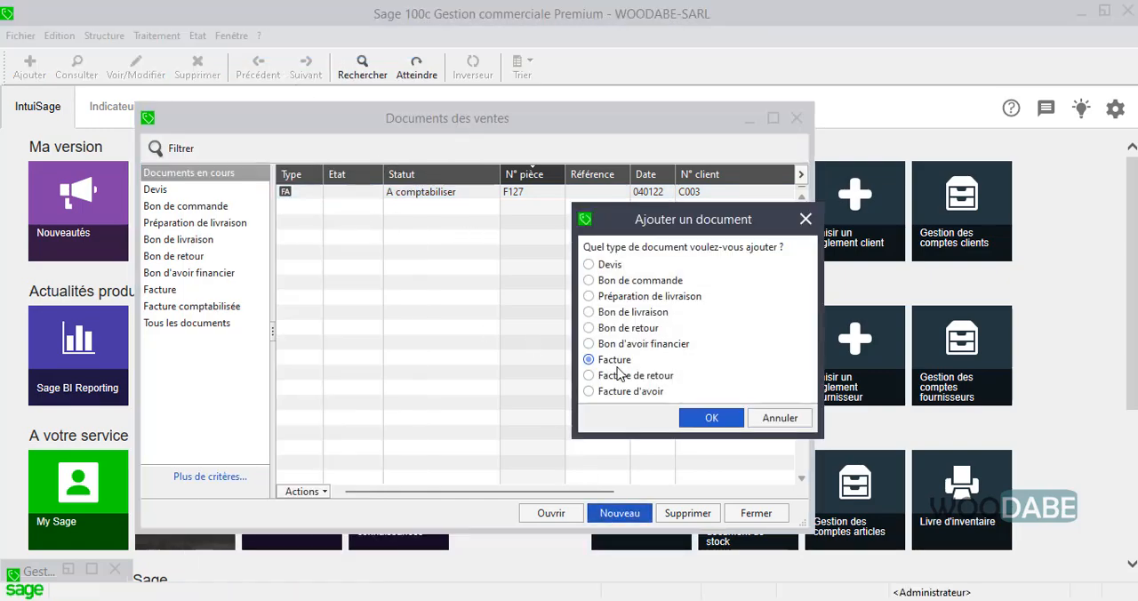
{"action": "left_click", "coordinate": [711, 419]}
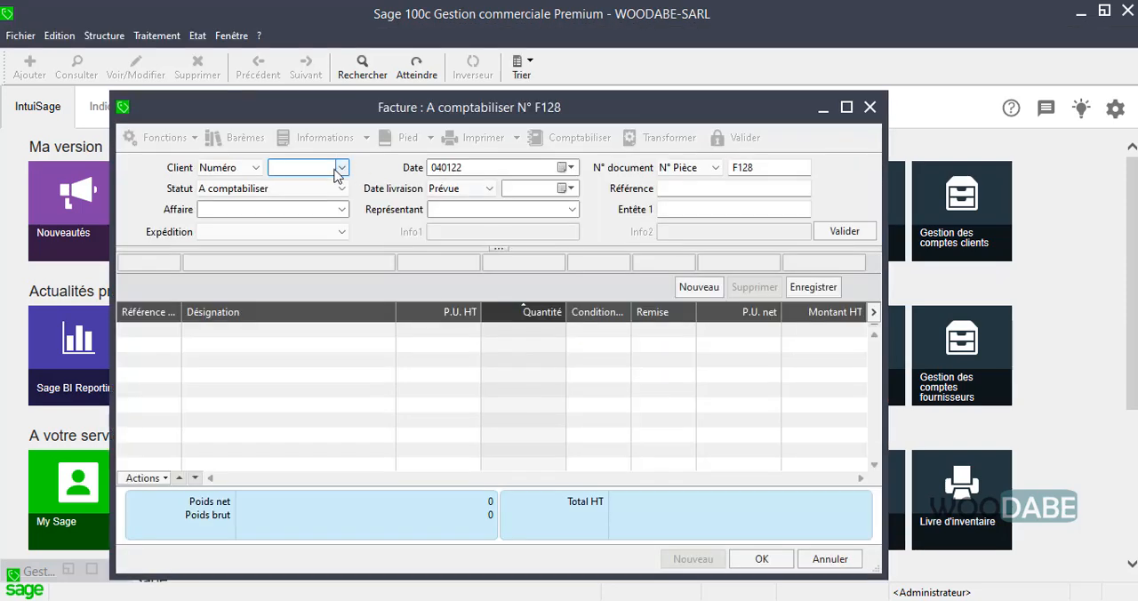
Fill in the new invoice's header with the first listed client, Affaire 1234 and the sales representative, and validate the header
{"action": "left_click", "coordinate": [337, 169]}
{"action": "left_click", "coordinate": [328, 181]}
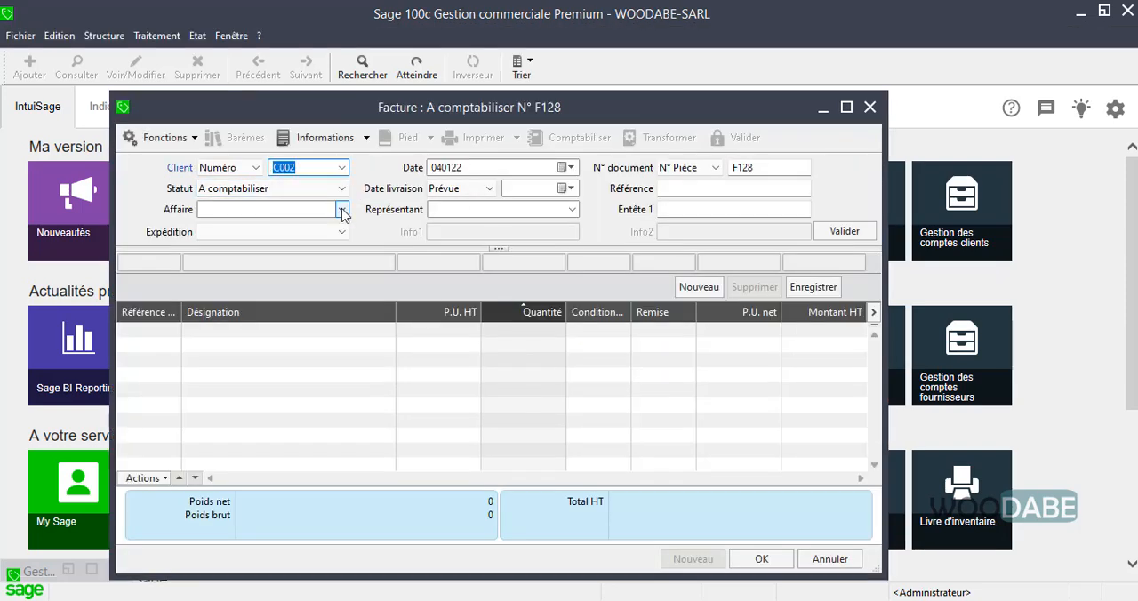
{"action": "left_click", "coordinate": [342, 210]}
{"action": "left_click", "coordinate": [342, 210]}
{"action": "left_click", "coordinate": [572, 209]}
{"action": "left_click", "coordinate": [569, 213]}
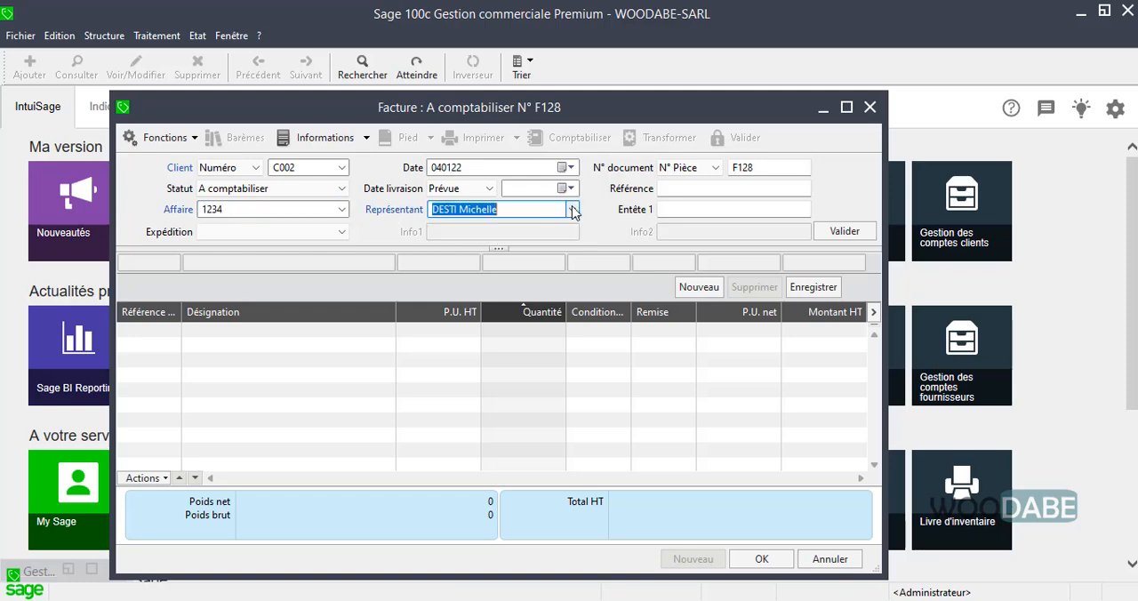
{"action": "left_click", "coordinate": [844, 233]}
{"action": "left_click", "coordinate": [843, 232]}
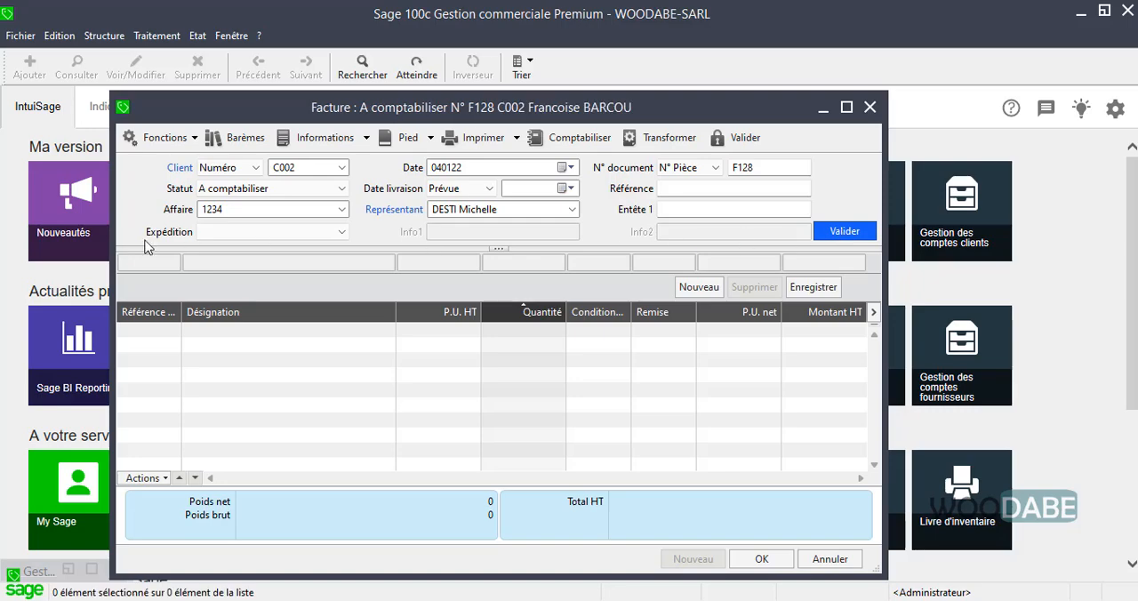
Add an invoice line for article CLIMA1 (Climateur 1800W) with a quantity of 2 and record it
{"action": "type", "text": "A"}
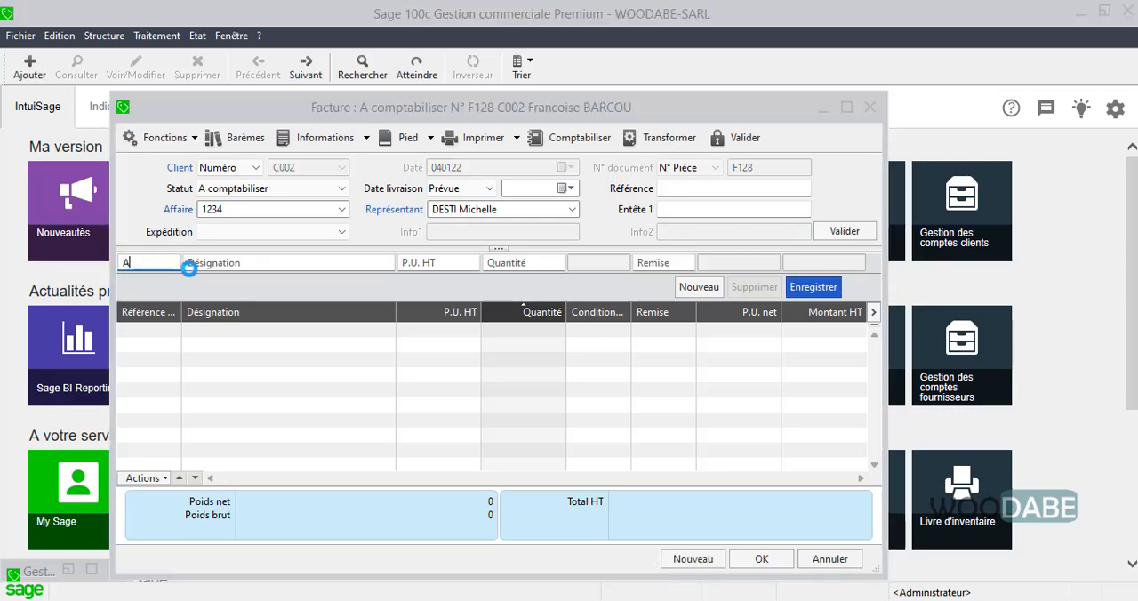
{"action": "key", "text": "Tab"}
{"action": "double_click", "coordinate": [477, 252]}
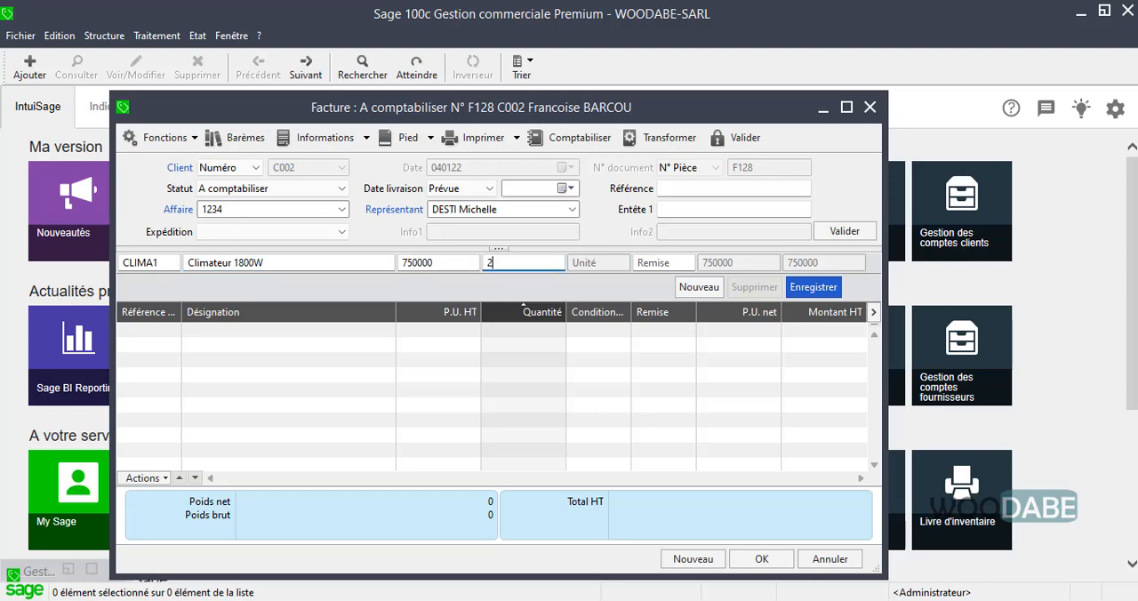
{"action": "key", "text": "Return"}
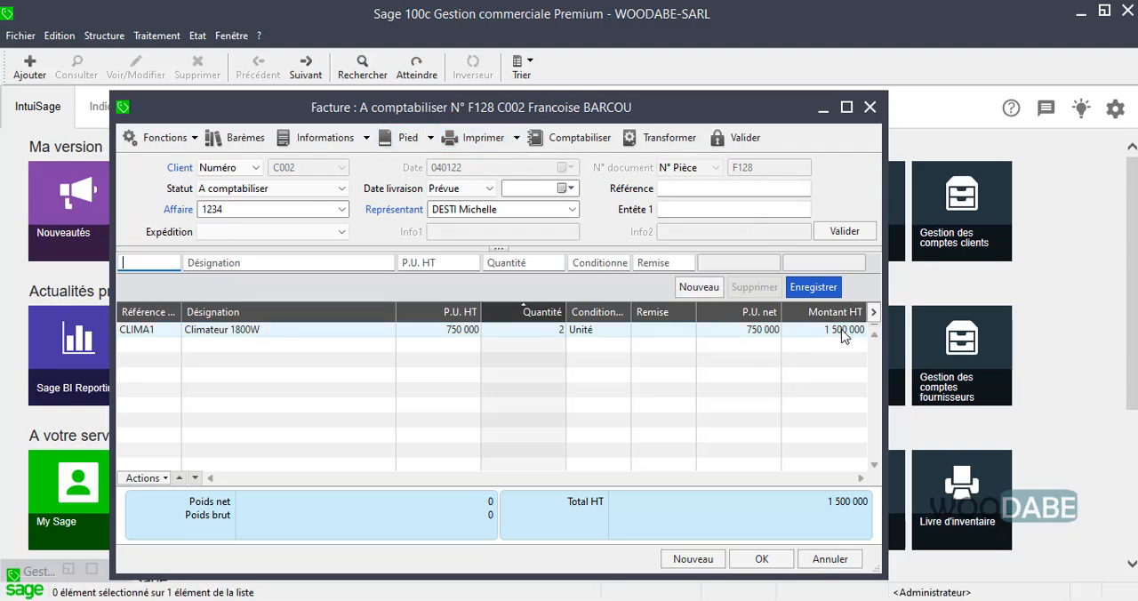
Preview the invoice for printing with the Facture client model, examine its totals and payment terms, and close the preview
{"action": "left_click", "coordinate": [480, 142]}
{"action": "scroll", "coordinate": [365, 284], "scroll_direction": "down", "scroll_amount": 5}
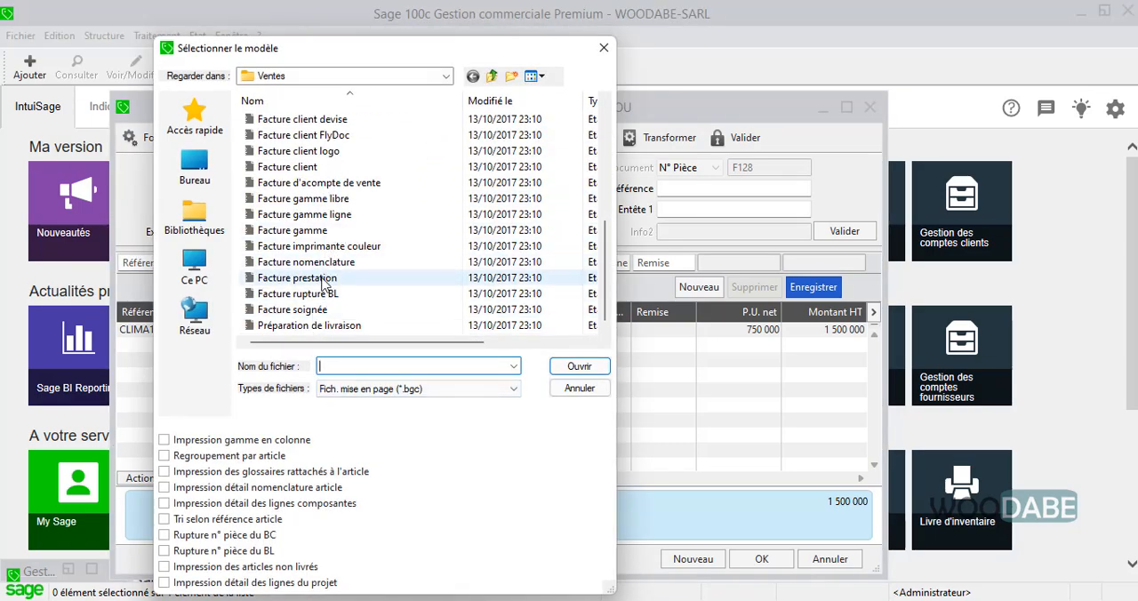
{"action": "left_click", "coordinate": [321, 168]}
{"action": "double_click", "coordinate": [320, 168]}
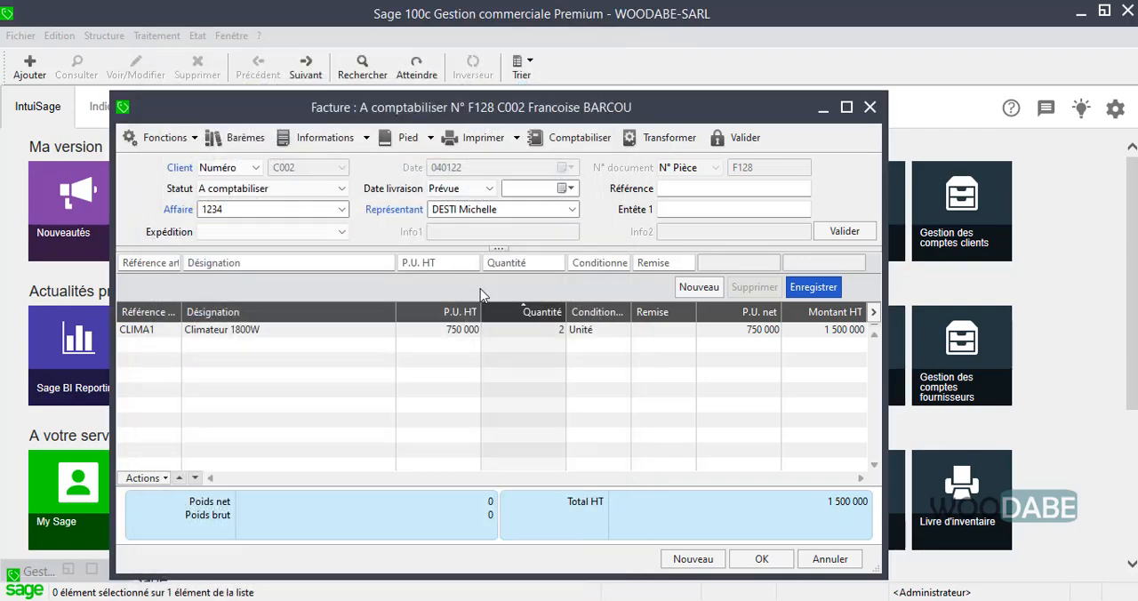
{"action": "left_click", "coordinate": [531, 457]}
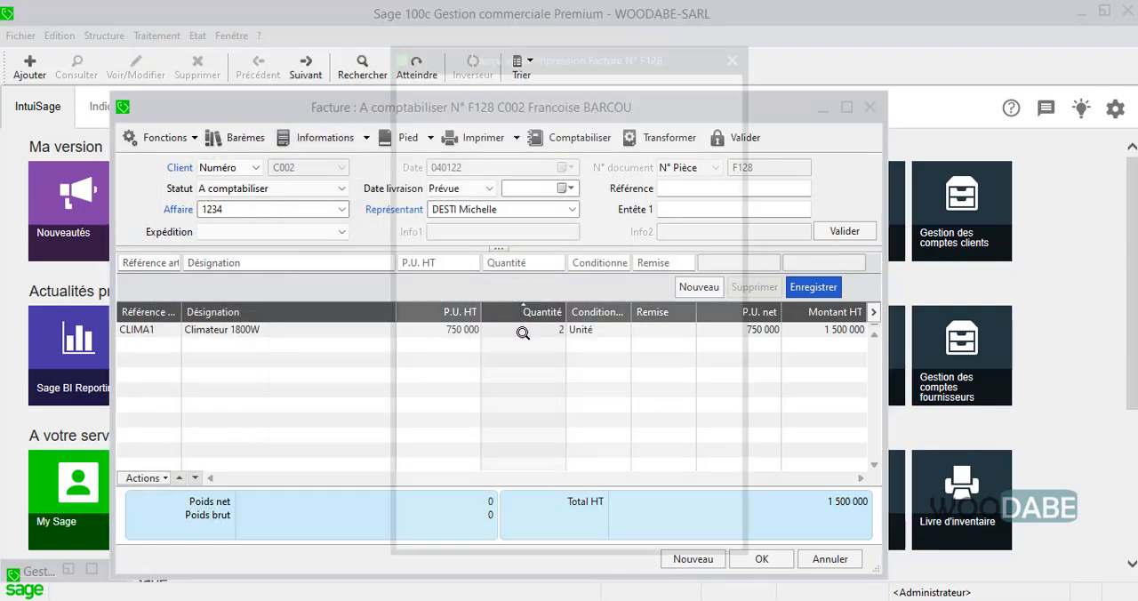
{"action": "scroll", "coordinate": [629, 460], "scroll_direction": "down", "scroll_amount": 5}
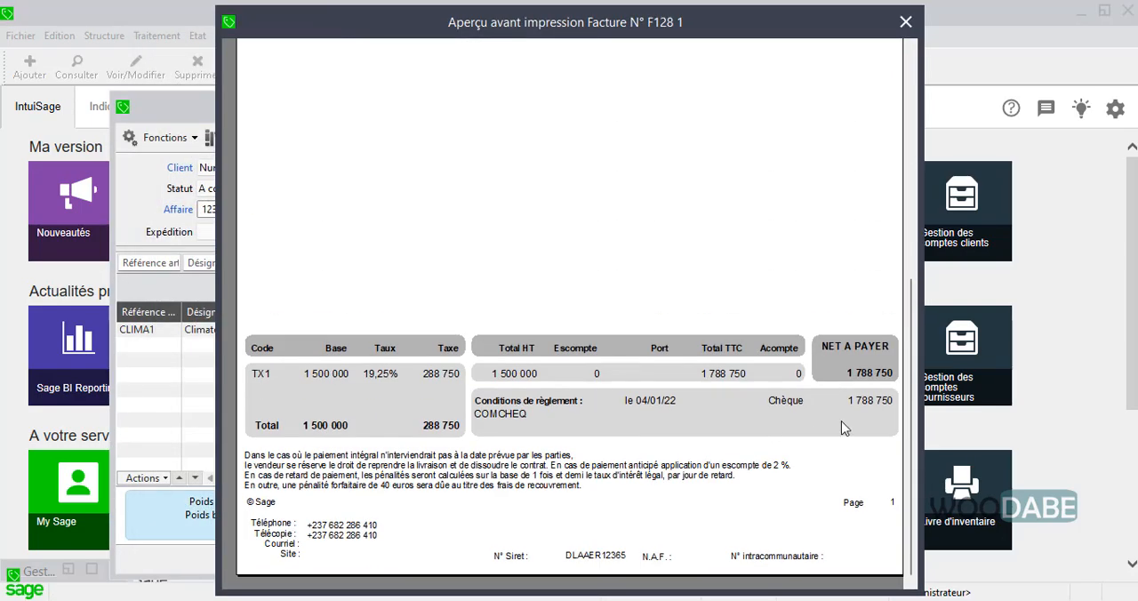
{"action": "left_click", "coordinate": [773, 394]}
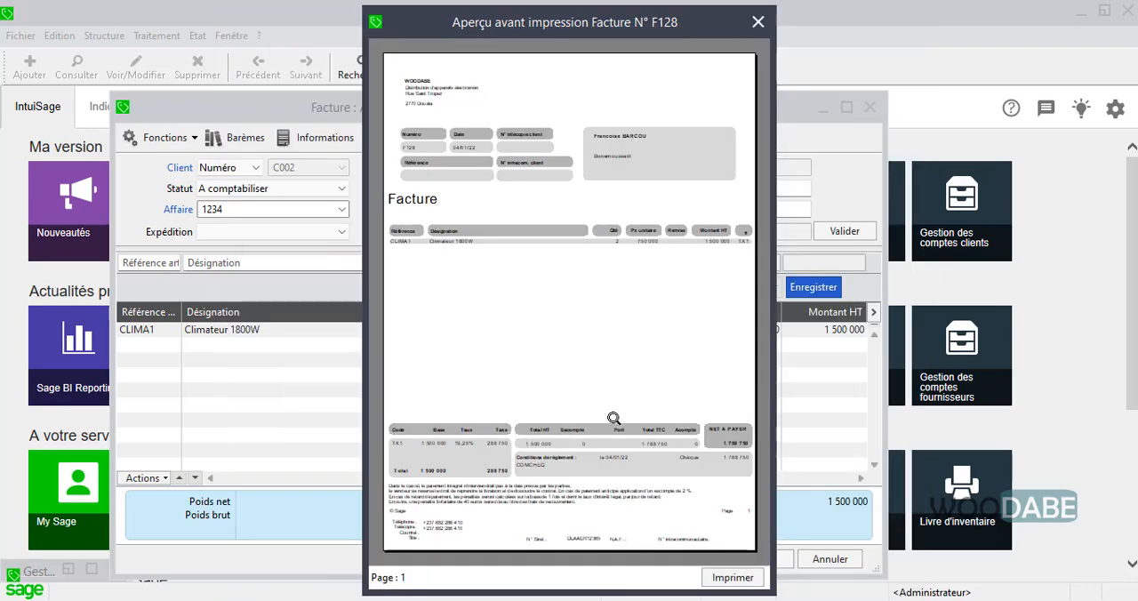
{"action": "left_click", "coordinate": [757, 21]}
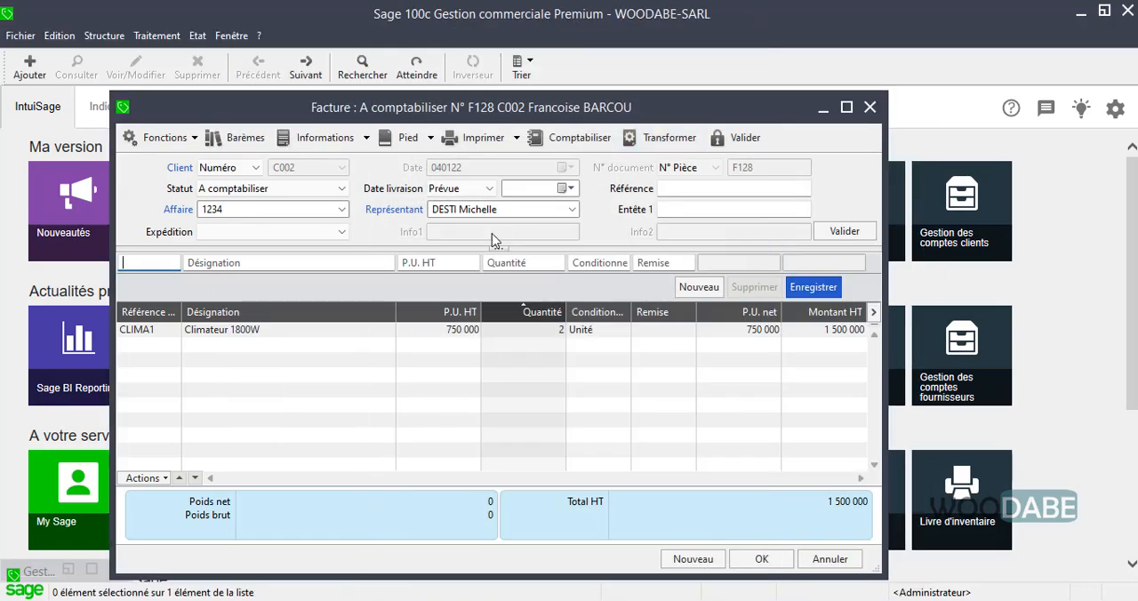
Validate the new invoice, check its entry in the sales documents list, and close the list
{"action": "left_click", "coordinate": [761, 559]}
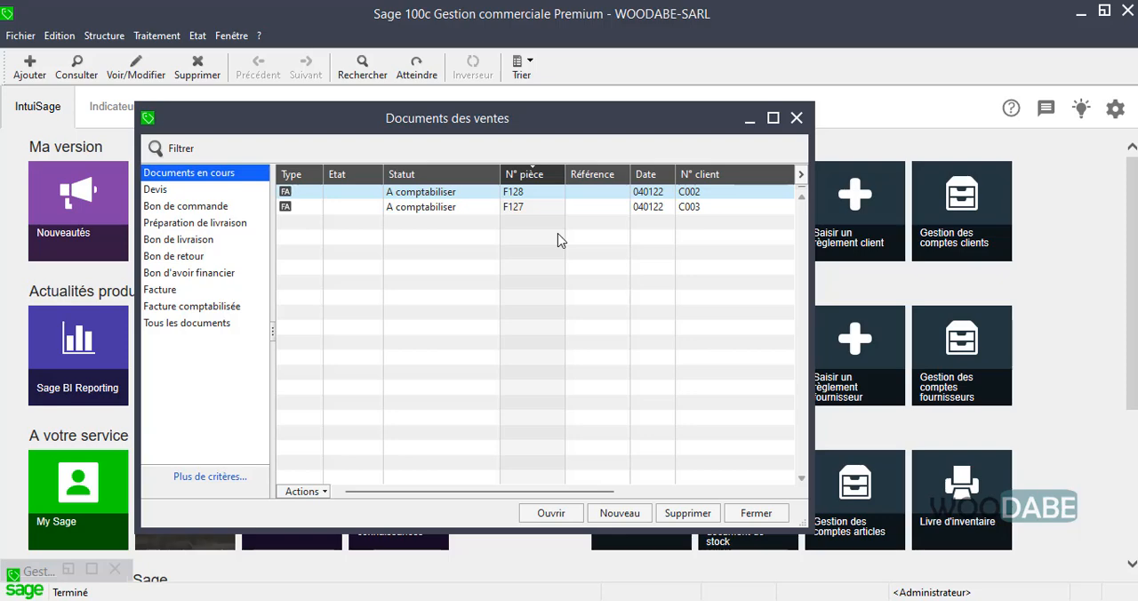
{"action": "left_click_drag", "start_coordinate": [515, 491], "coordinate": [766, 496]}
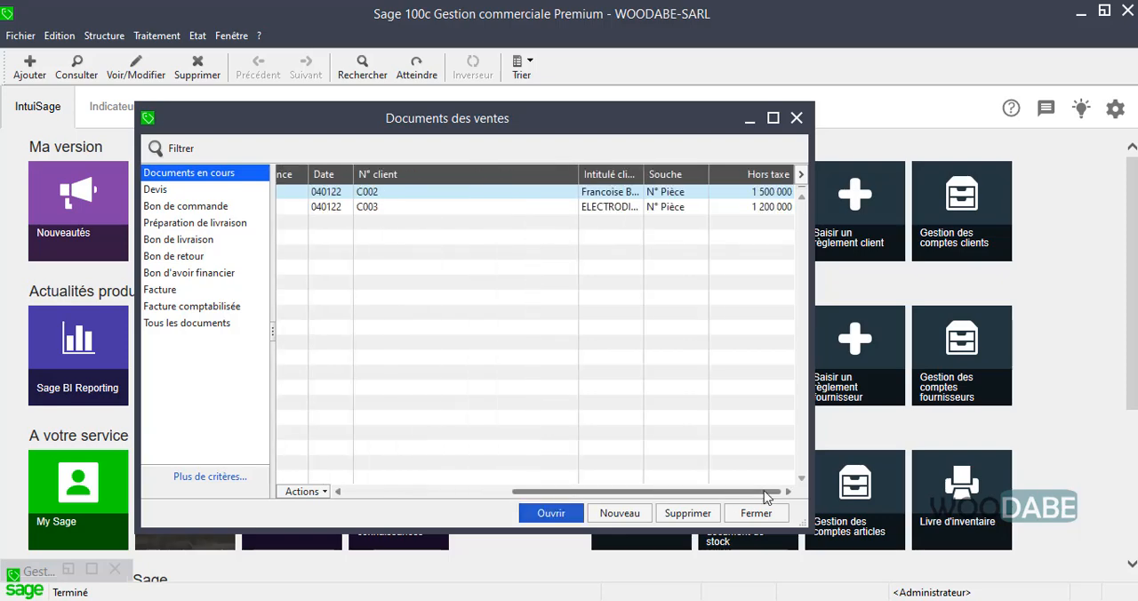
{"action": "left_click_drag", "start_coordinate": [598, 491], "coordinate": [433, 492]}
{"action": "left_click", "coordinate": [796, 117]}
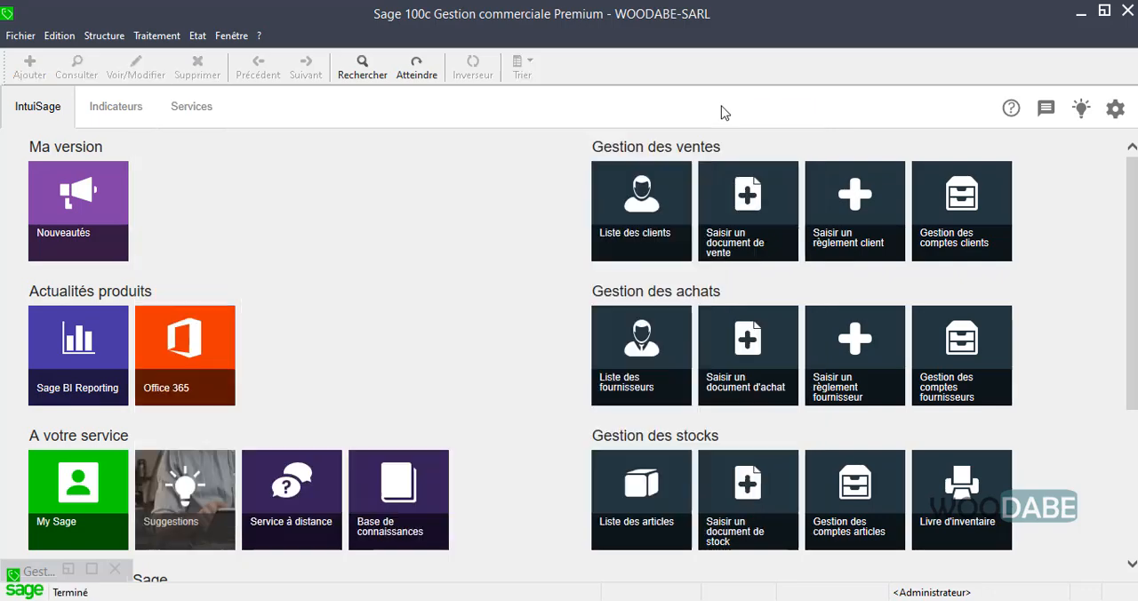
Open Saisie des règlements clients and display the payments of the second listed client
{"action": "left_click", "coordinate": [153, 36]}
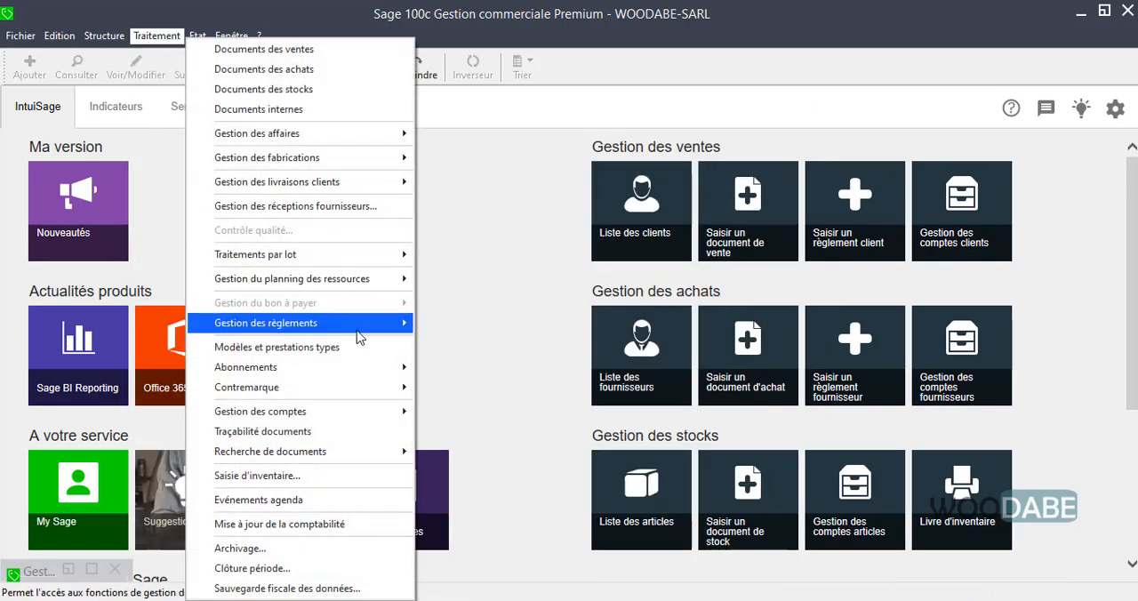
{"action": "mouse_move", "coordinate": [374, 323]}
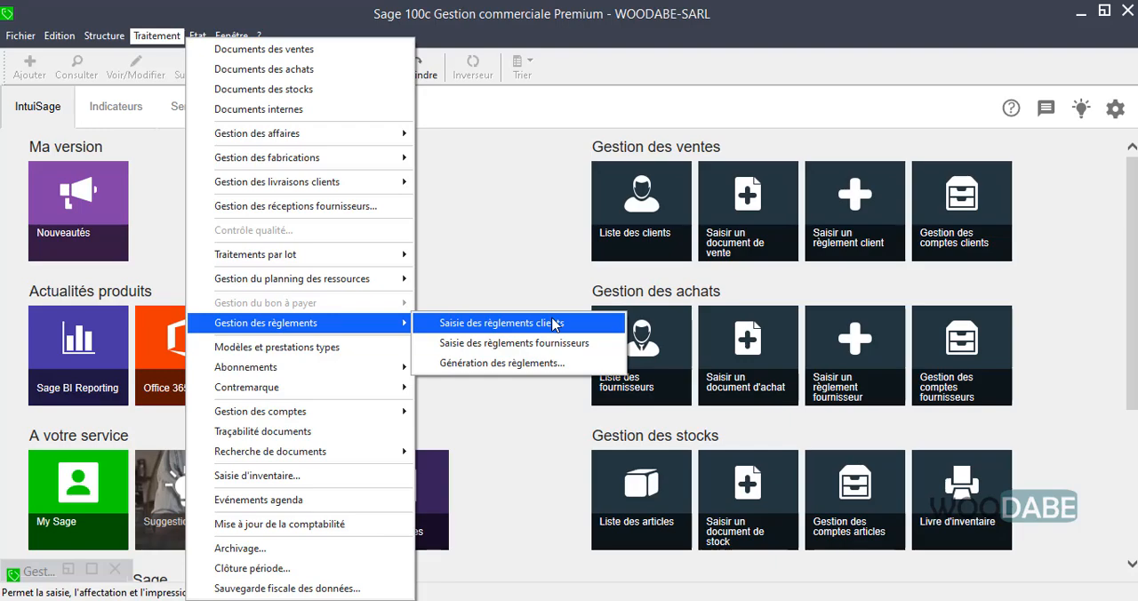
{"action": "left_click", "coordinate": [487, 331]}
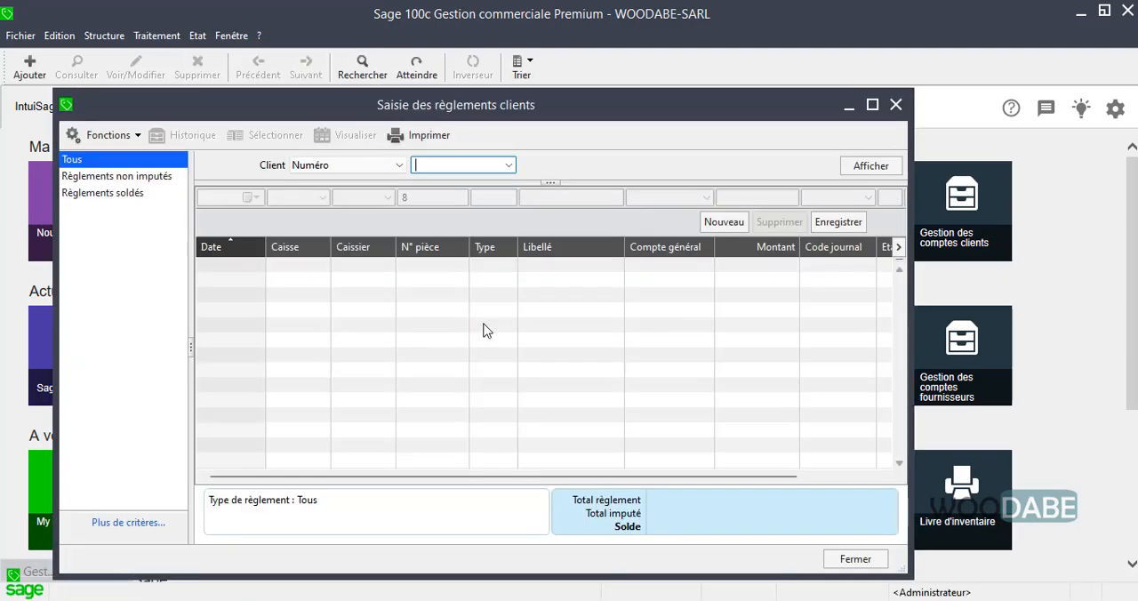
{"action": "left_click", "coordinate": [508, 166]}
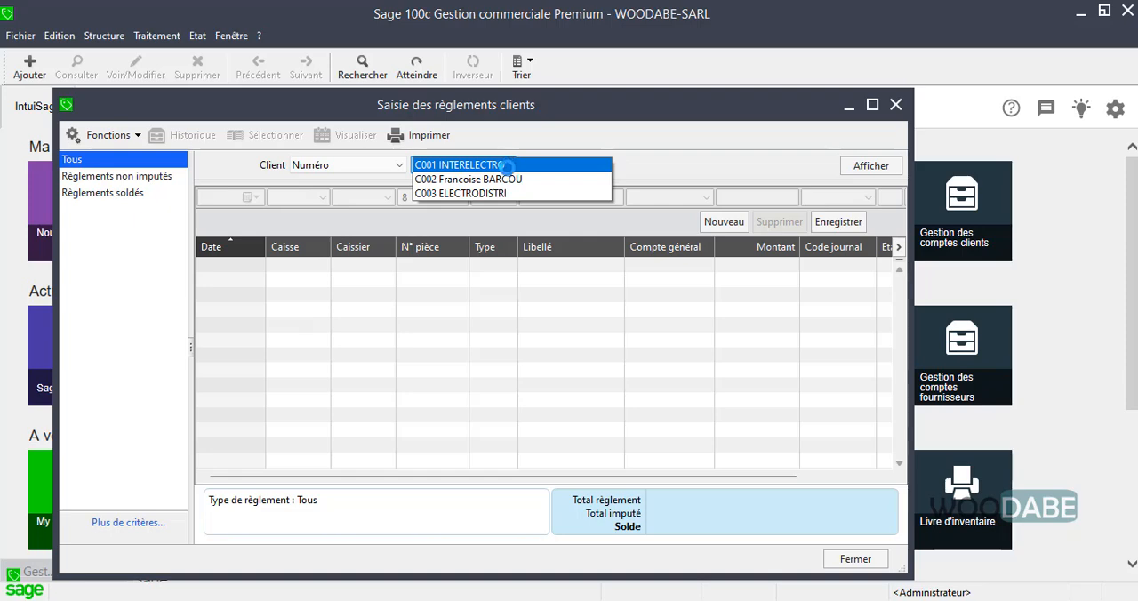
{"action": "left_click", "coordinate": [462, 179]}
{"action": "left_click", "coordinate": [853, 167]}
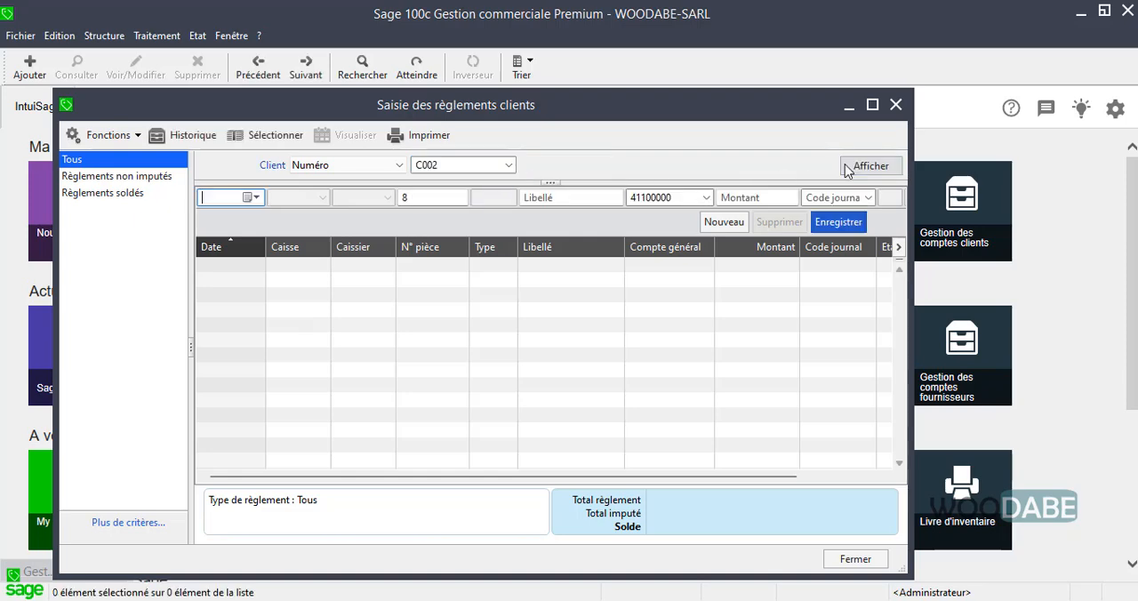
Record a customer payment dated 14/01/22 with the label Avance, an amount of 1200000 and journal code CA
{"action": "left_click", "coordinate": [250, 198]}
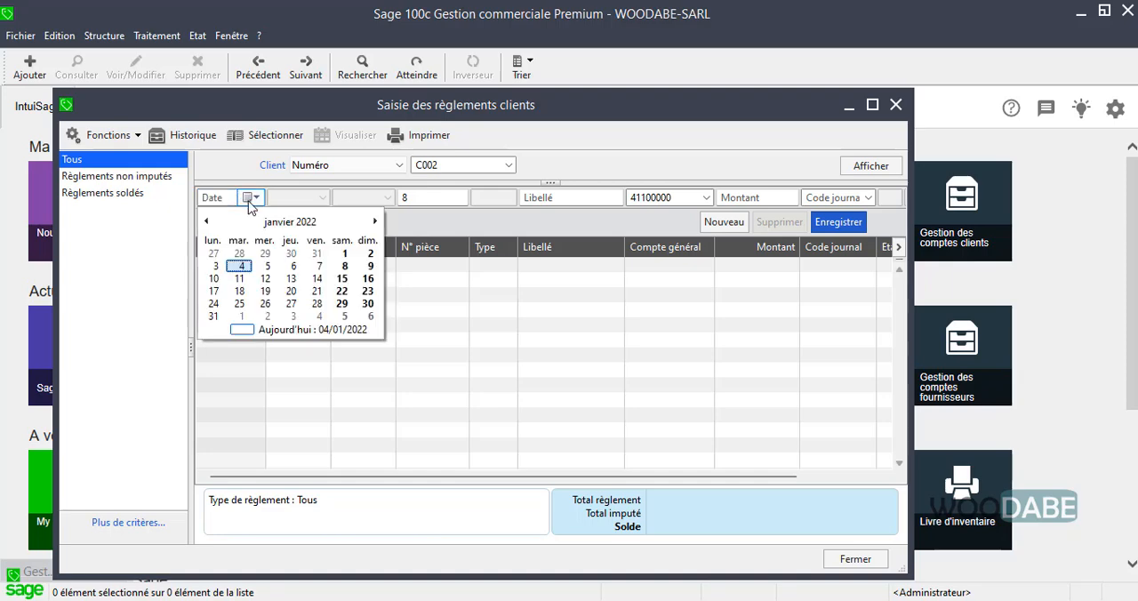
{"action": "left_click", "coordinate": [318, 279]}
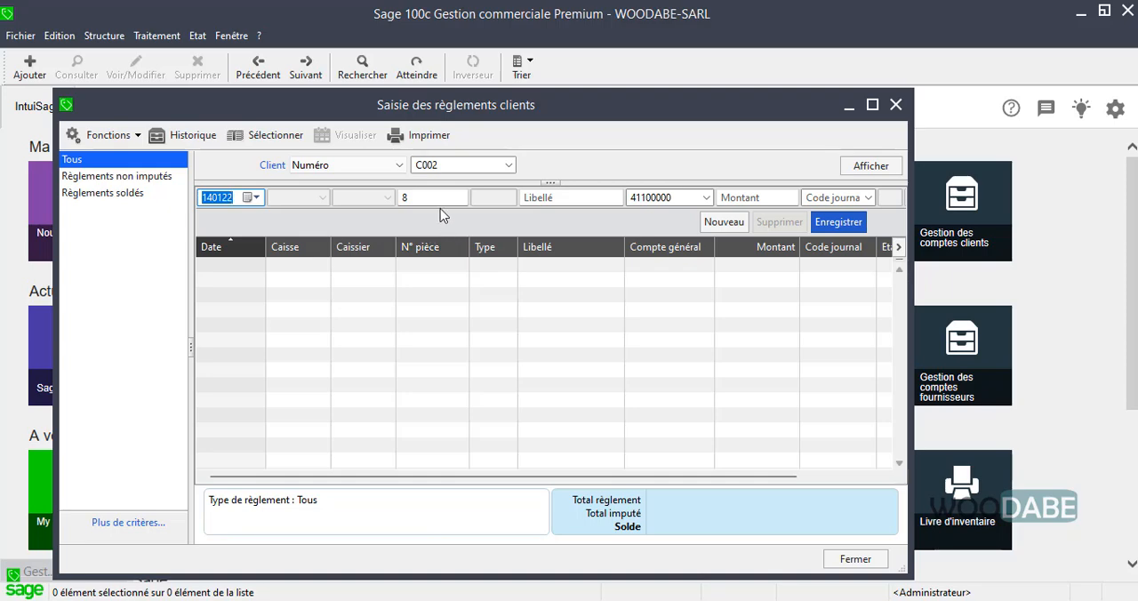
{"action": "left_click", "coordinate": [582, 197]}
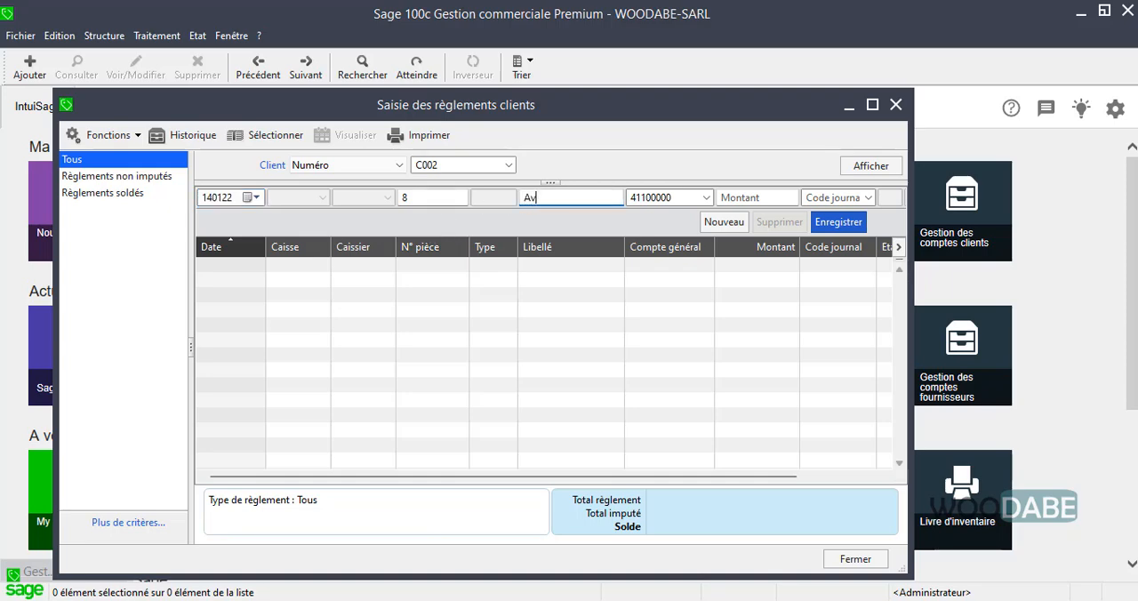
{"action": "key", "text": "Tab"}
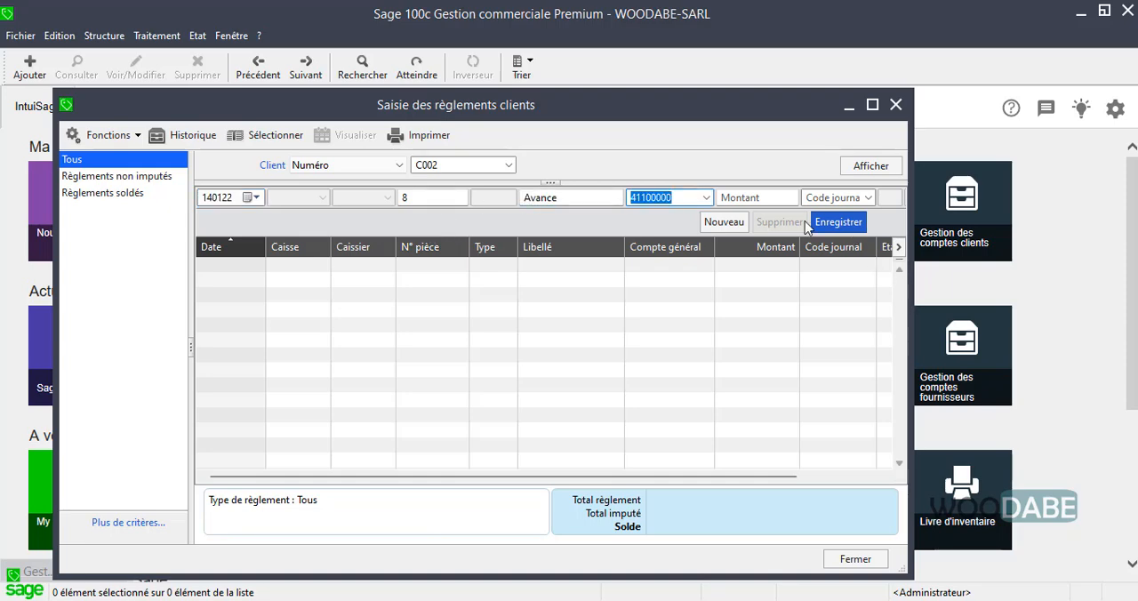
{"action": "left_click", "coordinate": [779, 201]}
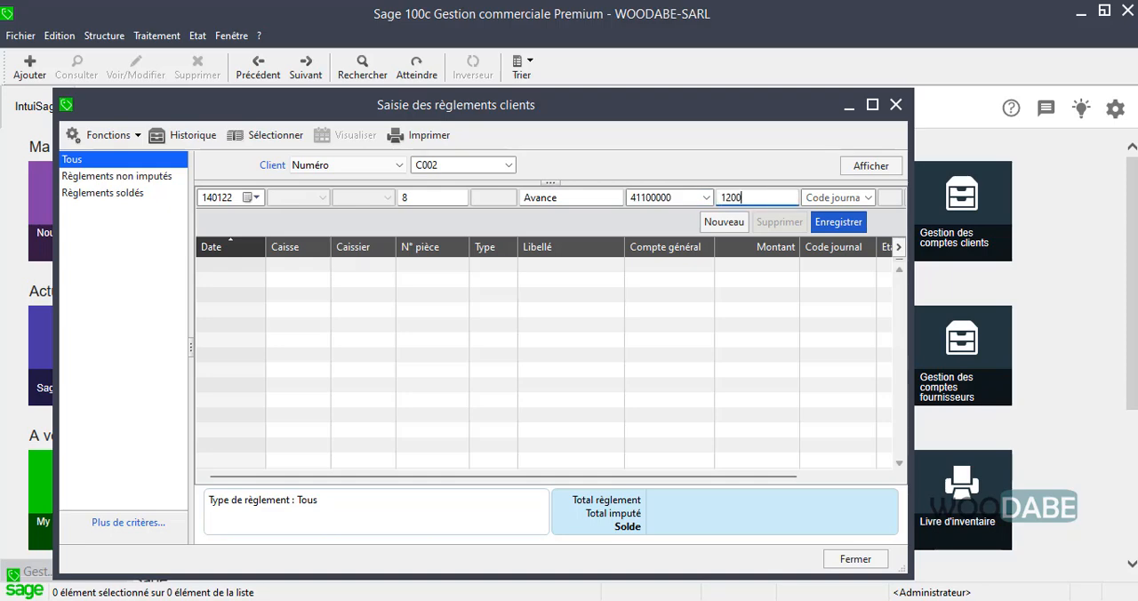
{"action": "left_click", "coordinate": [867, 197]}
{"action": "left_click", "coordinate": [853, 211]}
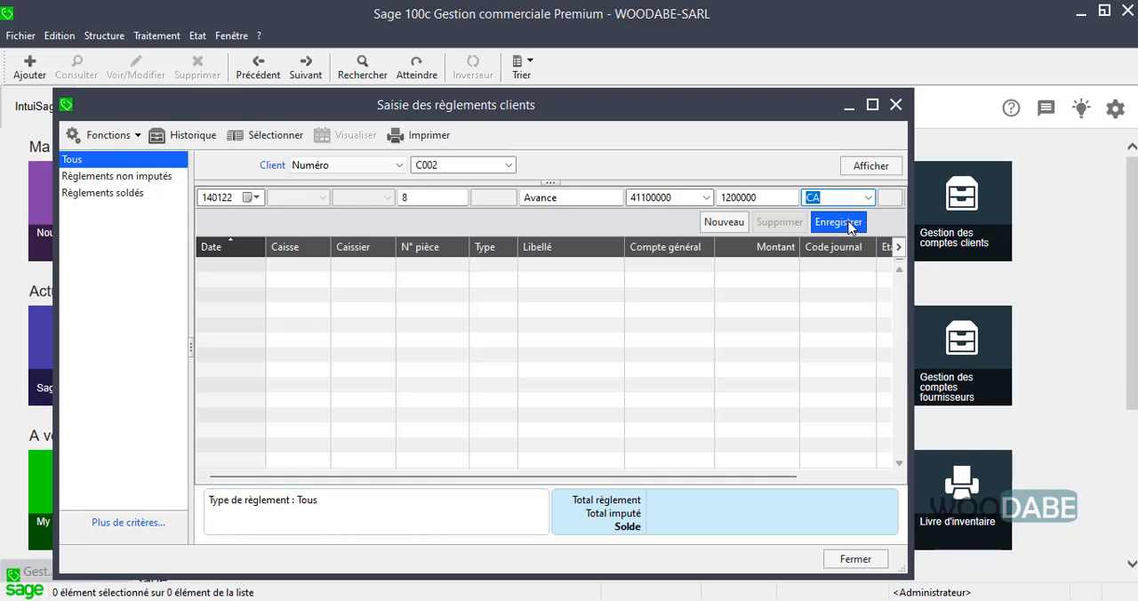
{"action": "left_click", "coordinate": [852, 224]}
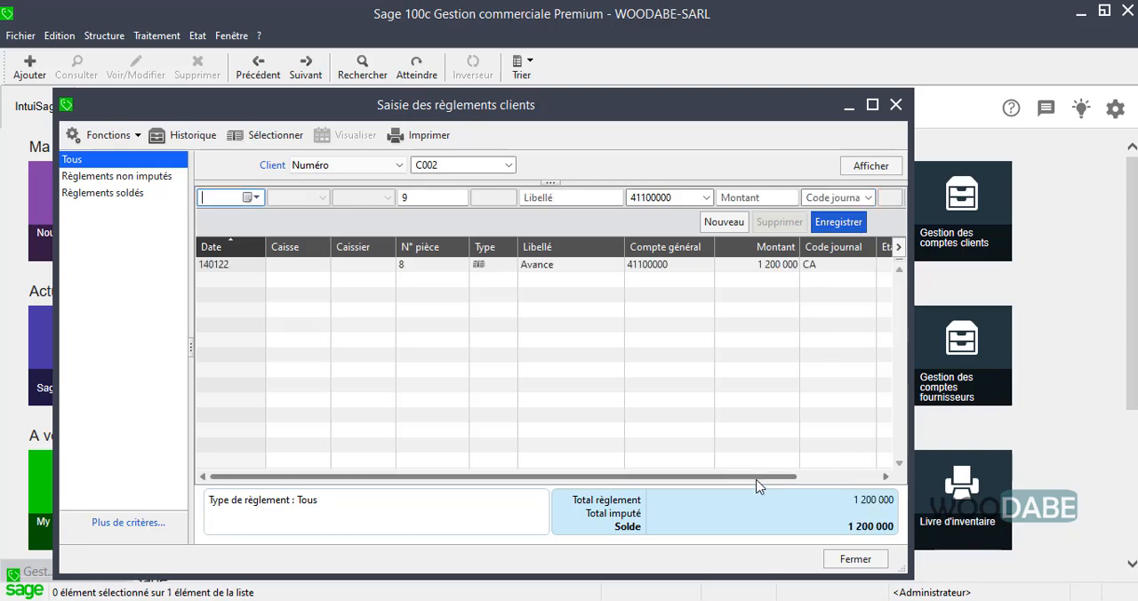
Check the recorded advance's remaining balance in the payments list and close the customer payments window
{"action": "left_click_drag", "start_coordinate": [756, 483], "coordinate": [818, 478]}
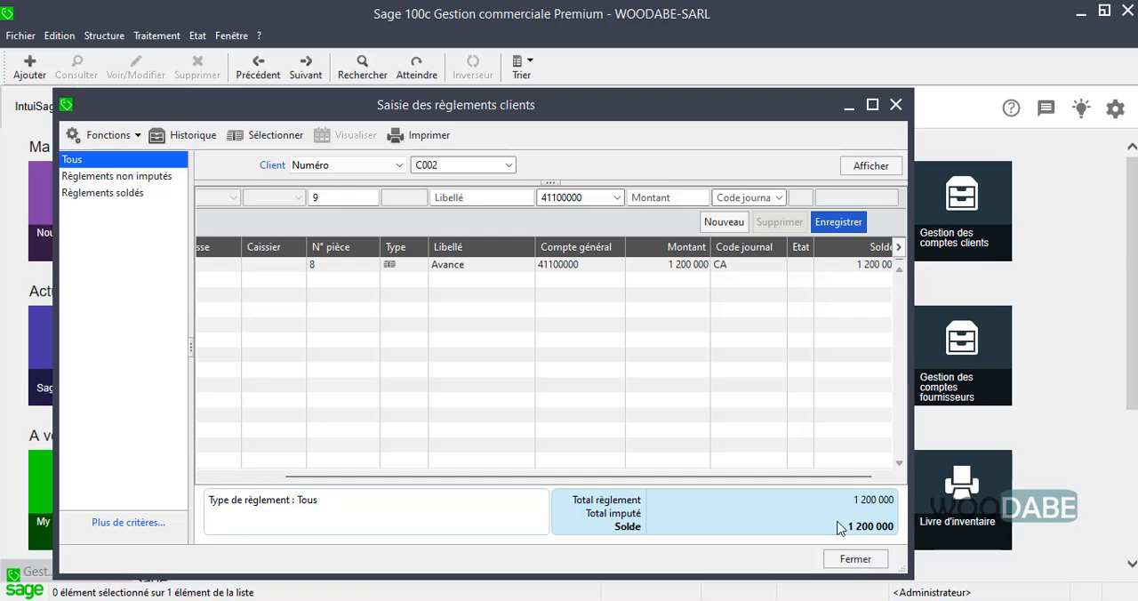
{"action": "left_click", "coordinate": [875, 478]}
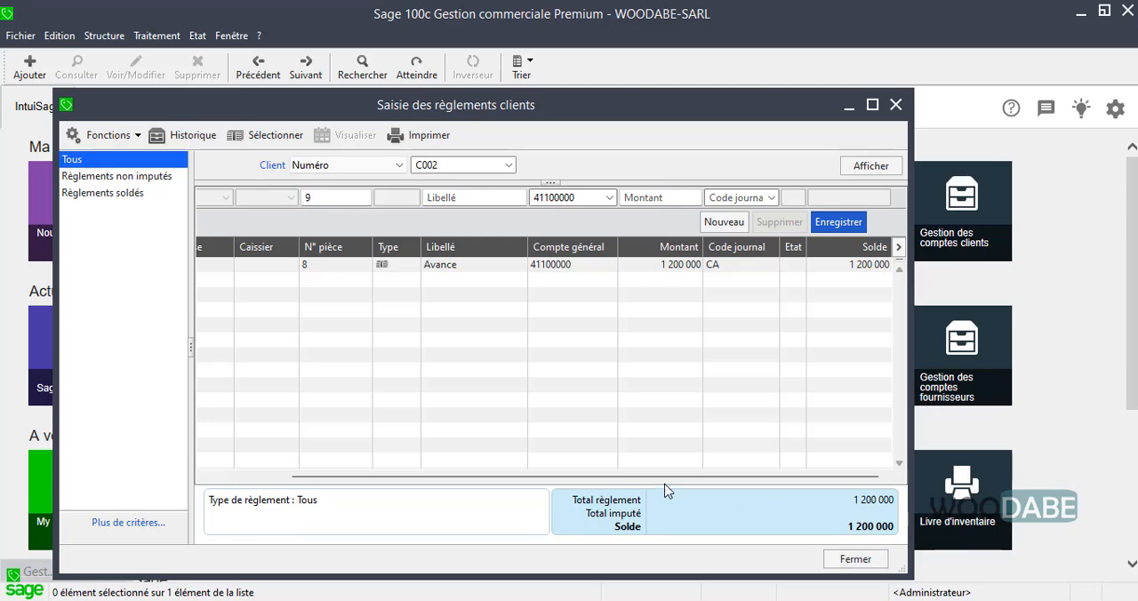
{"action": "left_click", "coordinate": [854, 558]}
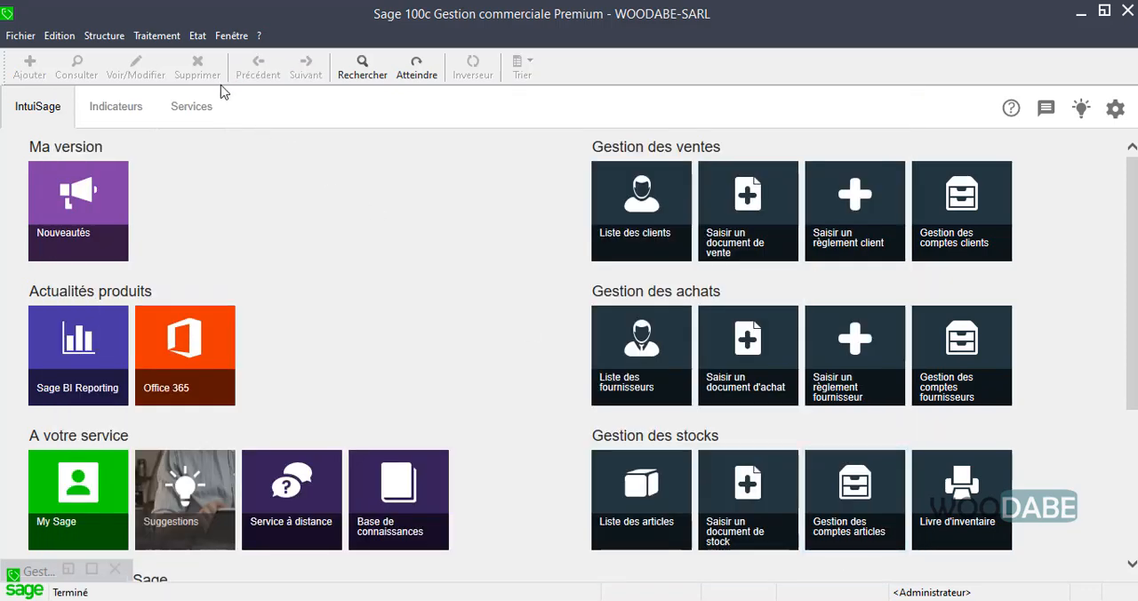
Display the purchase documents and open the first listed supplier invoice, FA963
{"action": "left_click", "coordinate": [198, 37]}
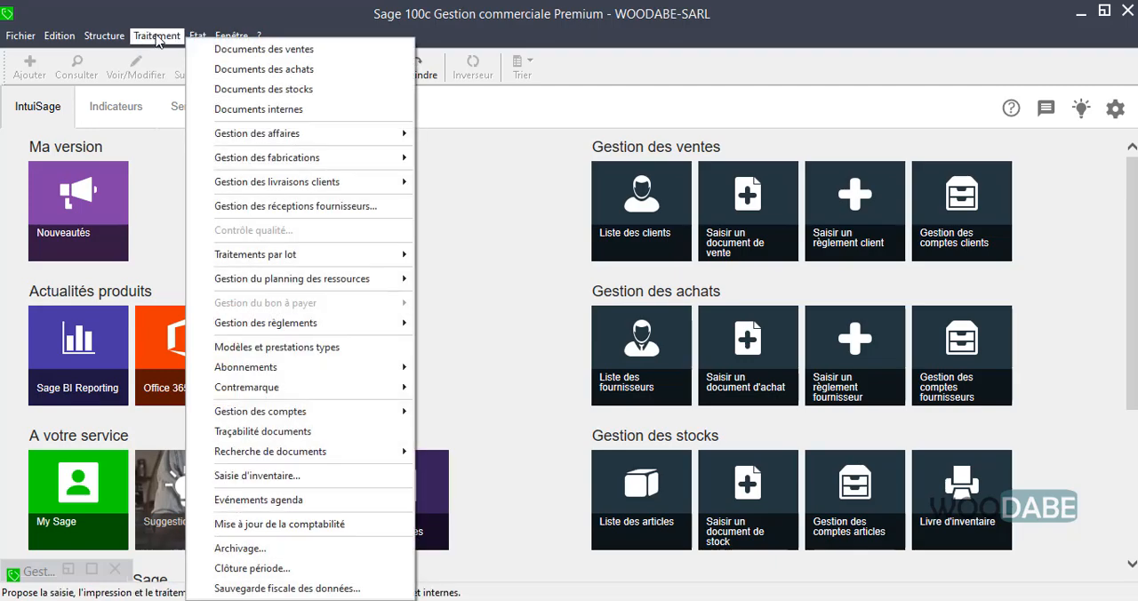
{"action": "mouse_move", "coordinate": [167, 39]}
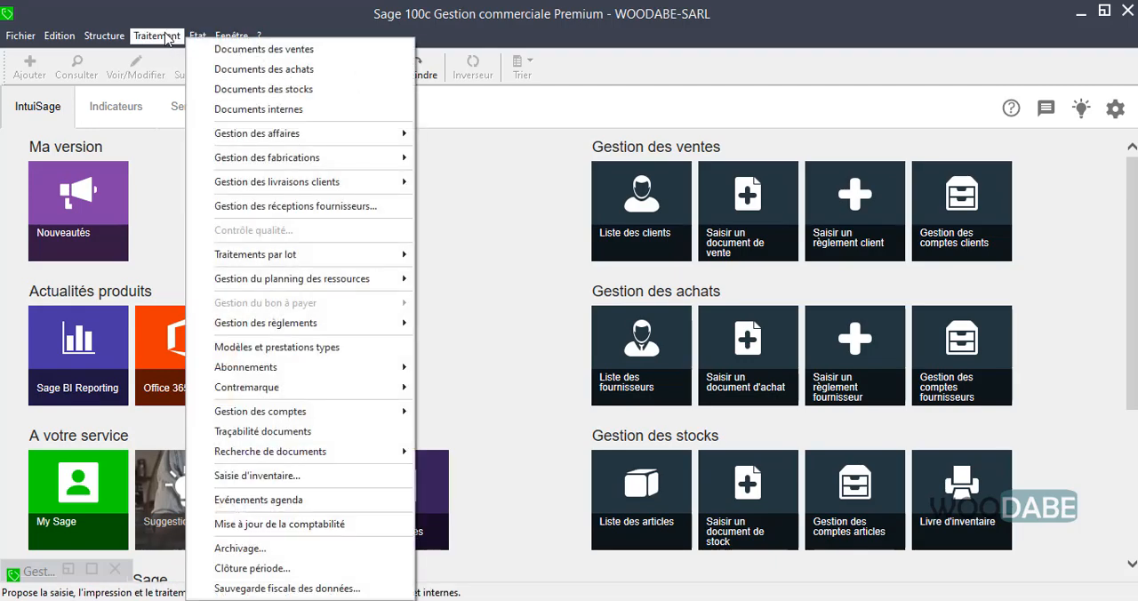
{"action": "left_click", "coordinate": [240, 73]}
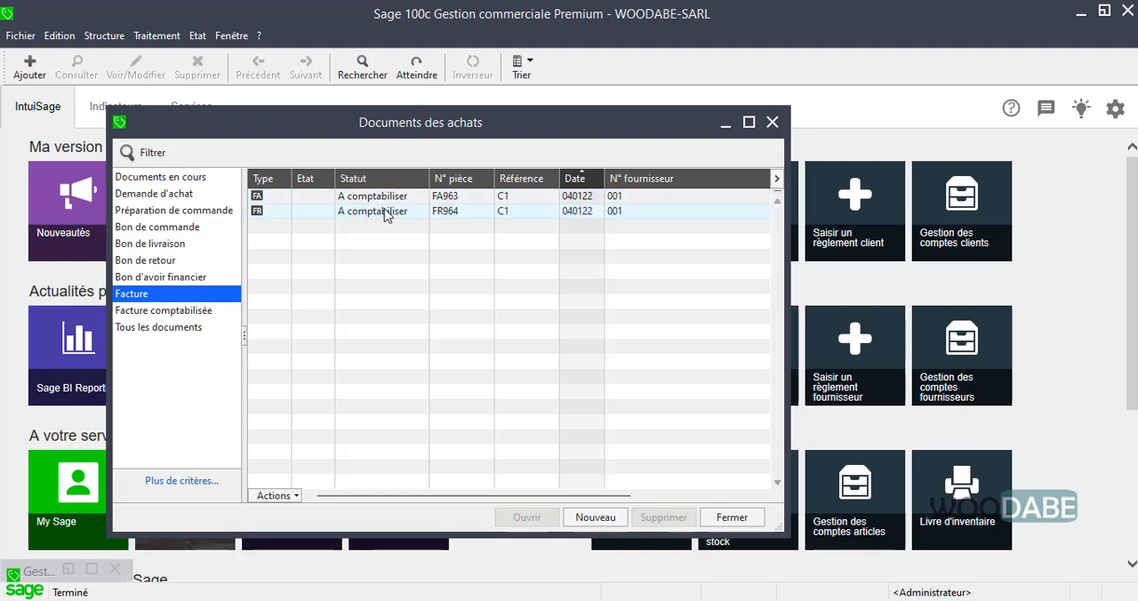
{"action": "left_click", "coordinate": [374, 198]}
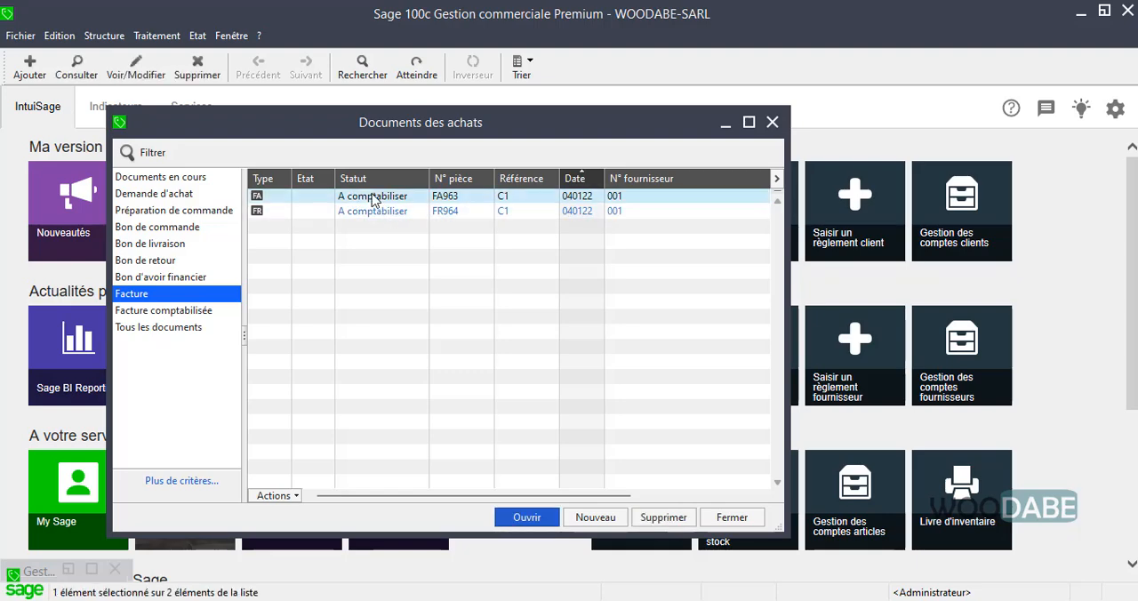
{"action": "left_click", "coordinate": [371, 194]}
{"action": "double_click", "coordinate": [372, 195]}
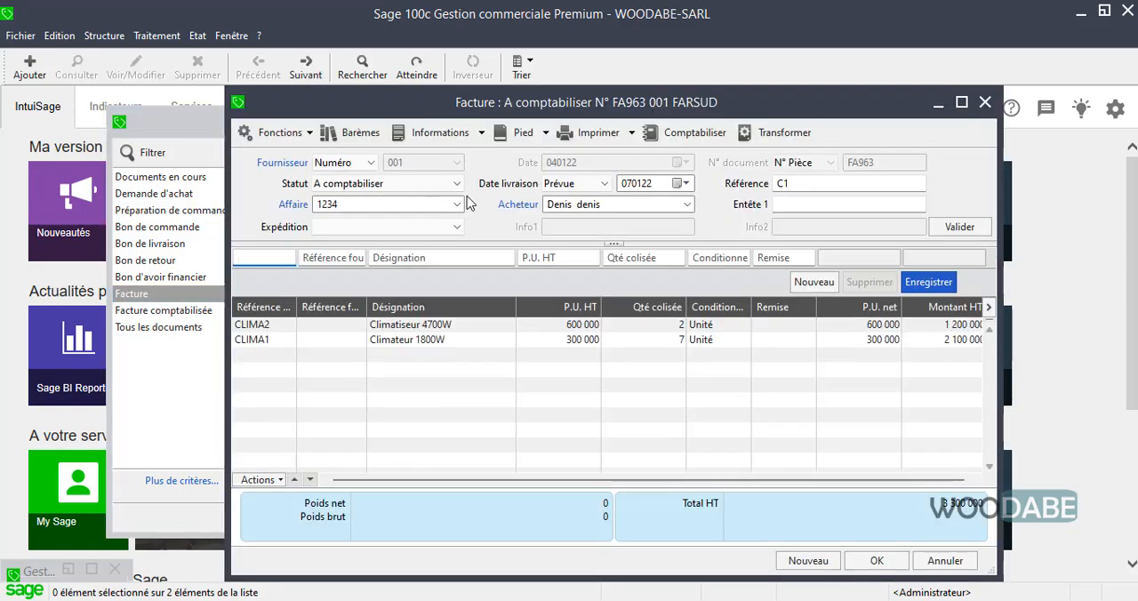
Examine the payment due-date schedule of the FARSUD purchase invoice and leave it without changes
{"action": "left_click", "coordinate": [545, 134]}
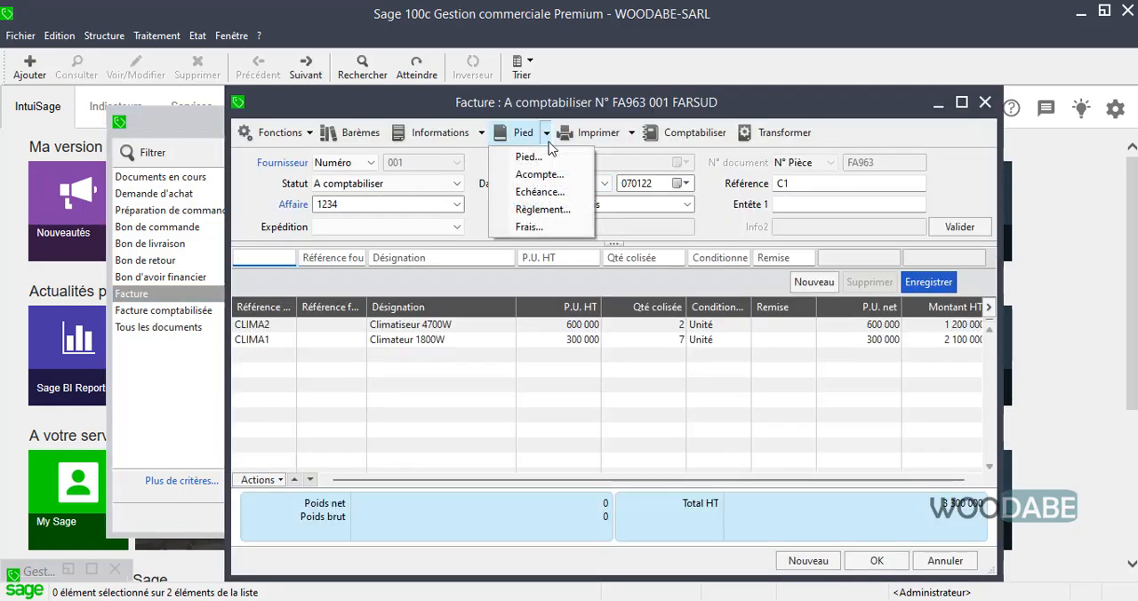
{"action": "left_click", "coordinate": [538, 192]}
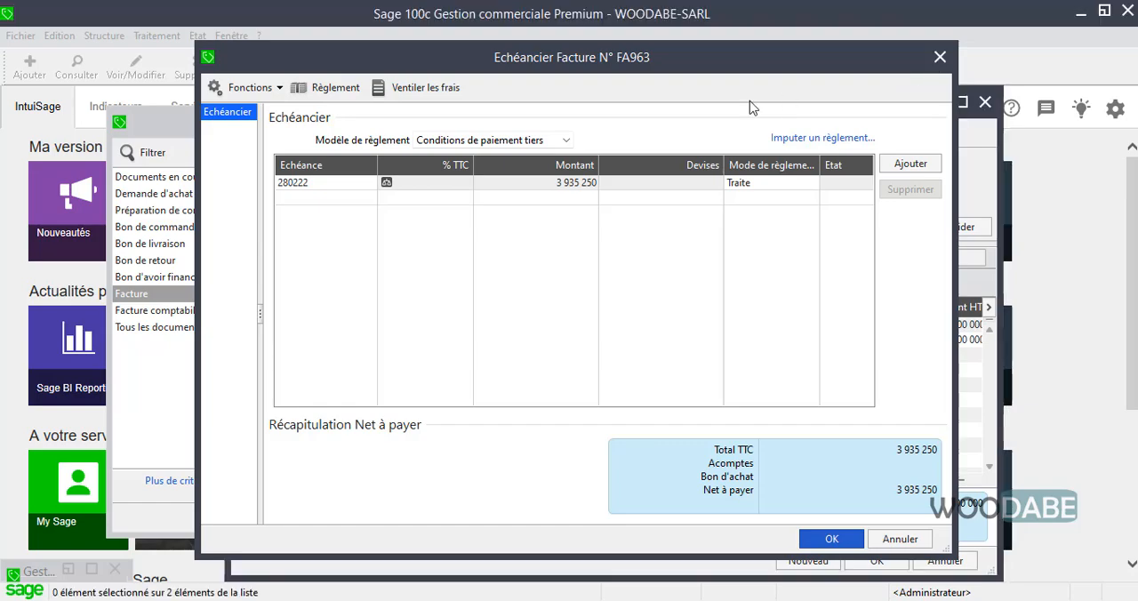
{"action": "key", "text": "Escape"}
Add a deposit line dated 040122 with the label avance to purchase invoice FA963
{"action": "left_click", "coordinate": [545, 133]}
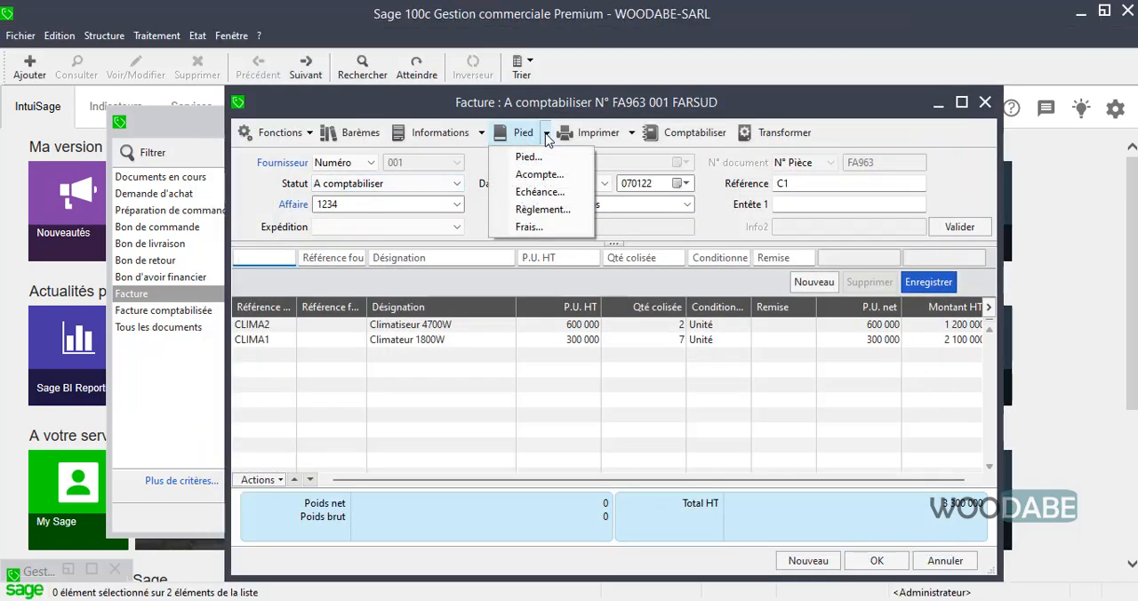
{"action": "left_click", "coordinate": [538, 174]}
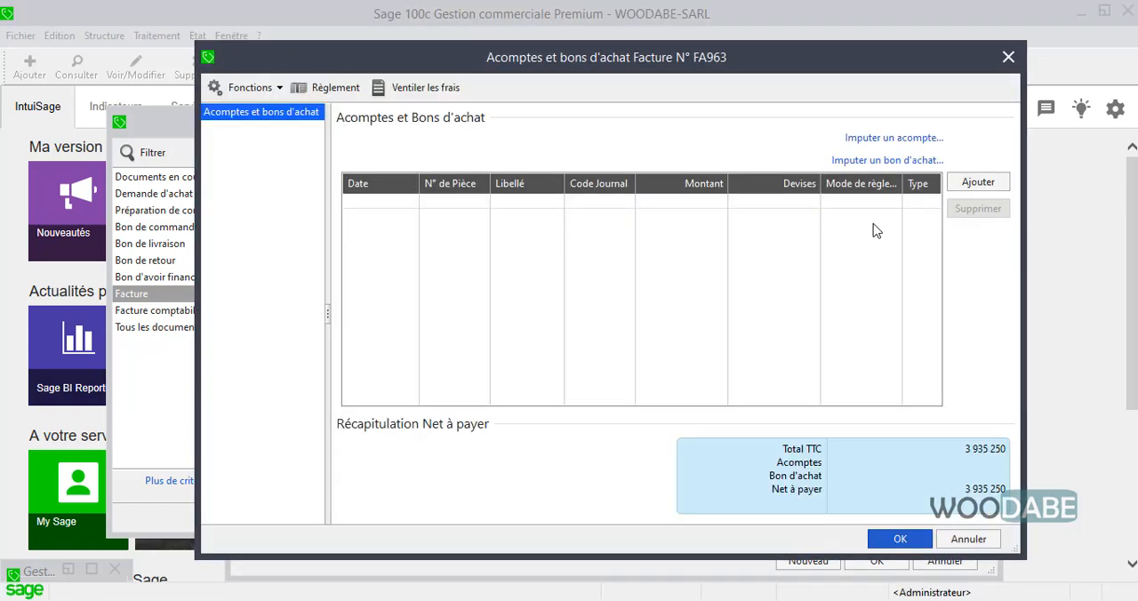
{"action": "left_click", "coordinate": [978, 181]}
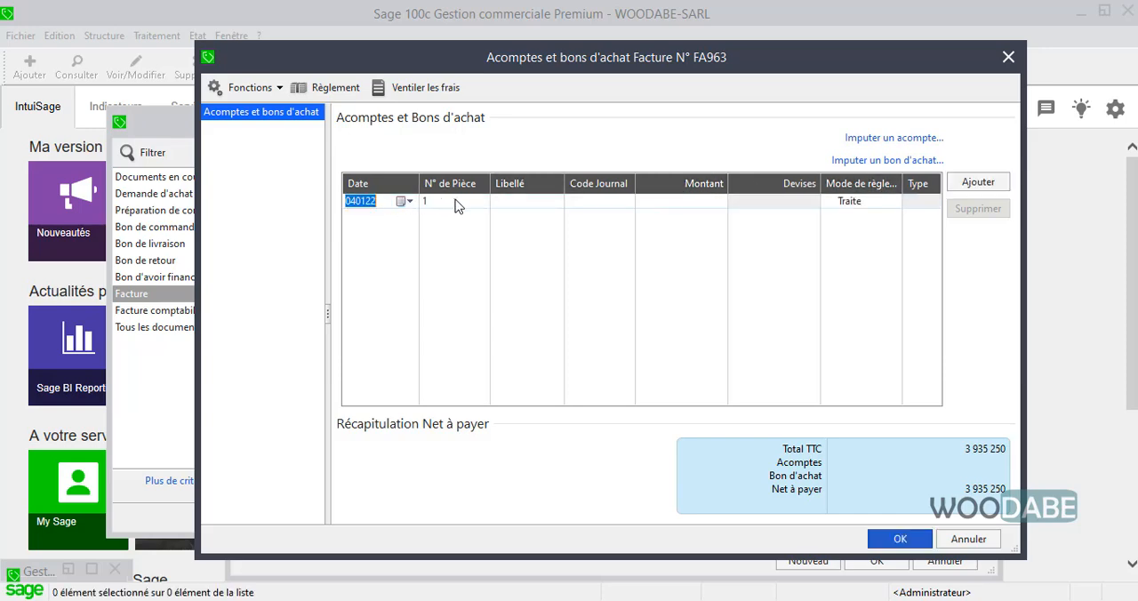
{"action": "left_click", "coordinate": [534, 203]}
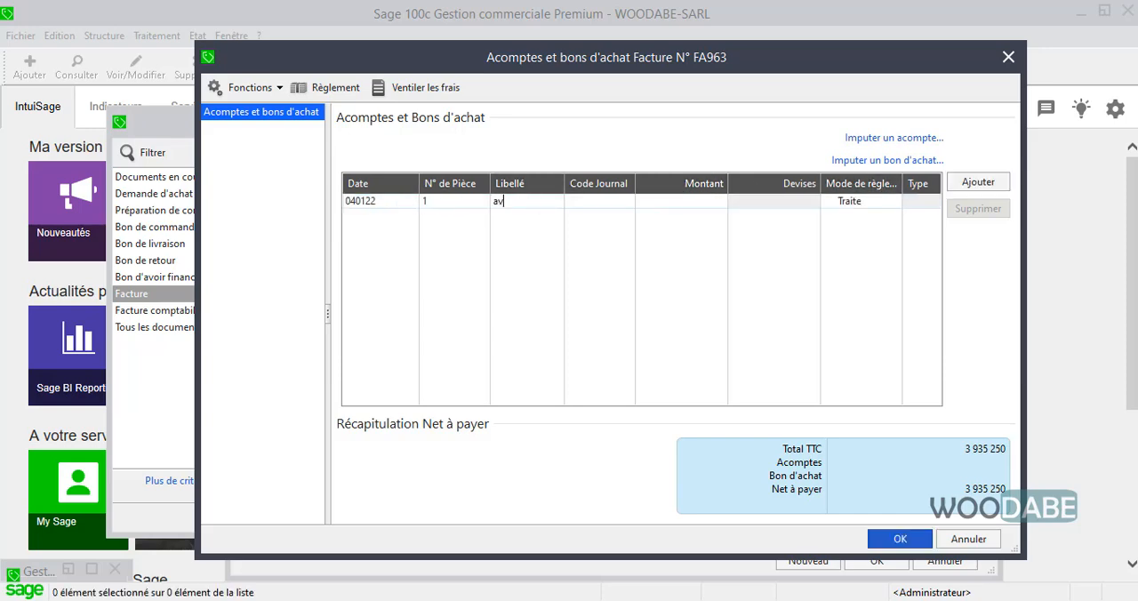
Set the deposit's journal code to CA, its amount to 250 000 and its payment method to Espèces
{"action": "left_click", "coordinate": [622, 203]}
{"action": "left_click", "coordinate": [627, 202]}
{"action": "left_click", "coordinate": [625, 204]}
{"action": "key", "text": "BackSpace"}
{"action": "left_click", "coordinate": [628, 202]}
{"action": "left_click", "coordinate": [615, 216]}
{"action": "left_click", "coordinate": [697, 201]}
{"action": "left_click", "coordinate": [890, 202]}
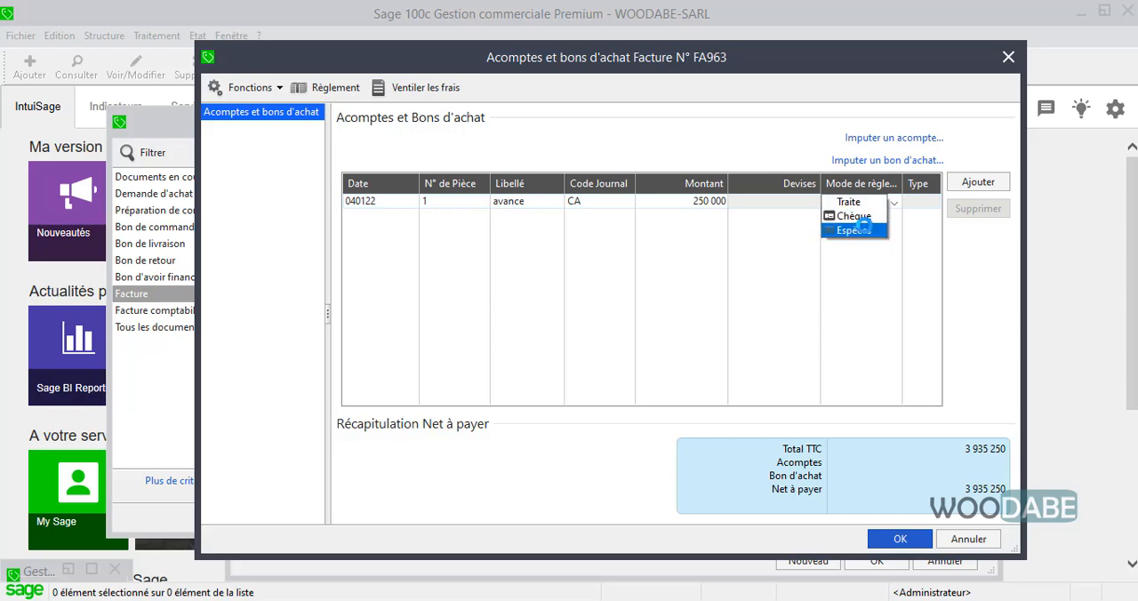
{"action": "left_click", "coordinate": [855, 233]}
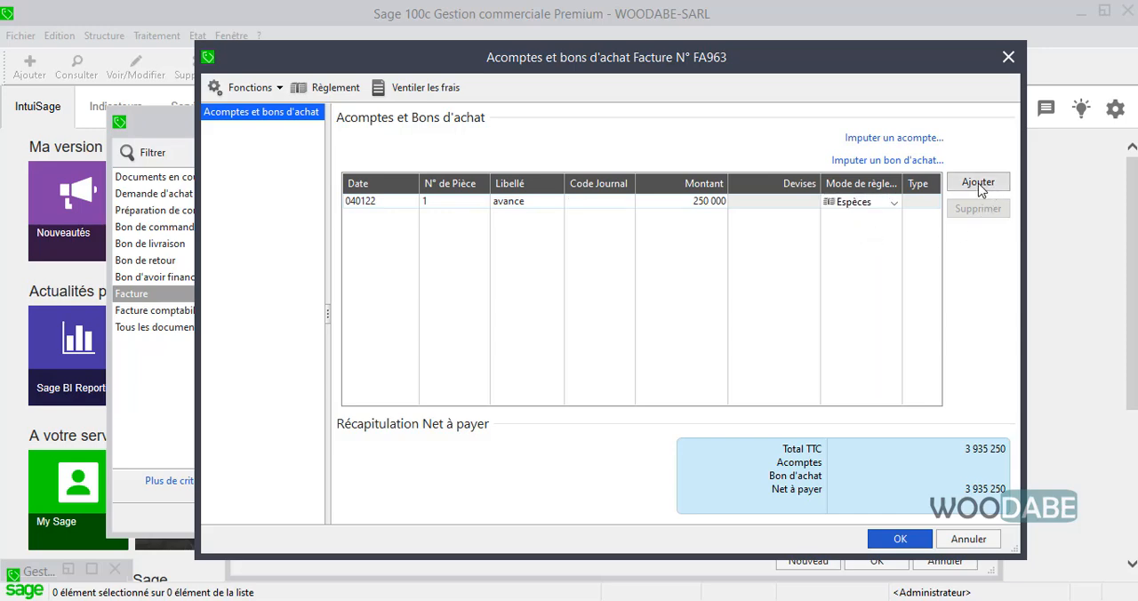
Select journal code CA again for the deposit, and validate both the deposit and the purchase invoice
{"action": "left_click", "coordinate": [900, 540]}
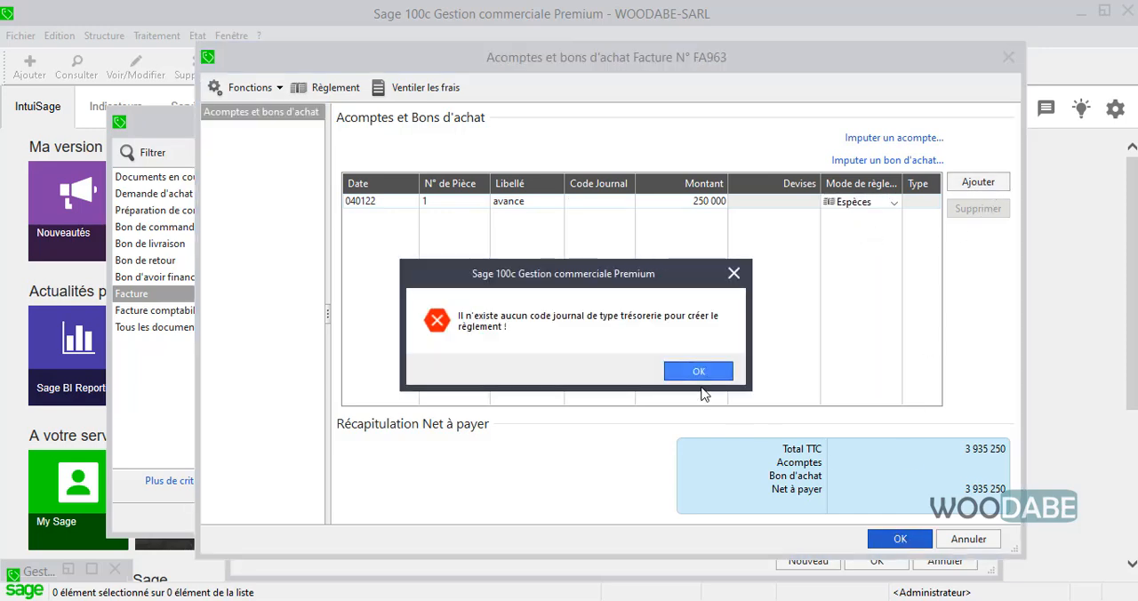
{"action": "left_click", "coordinate": [701, 377]}
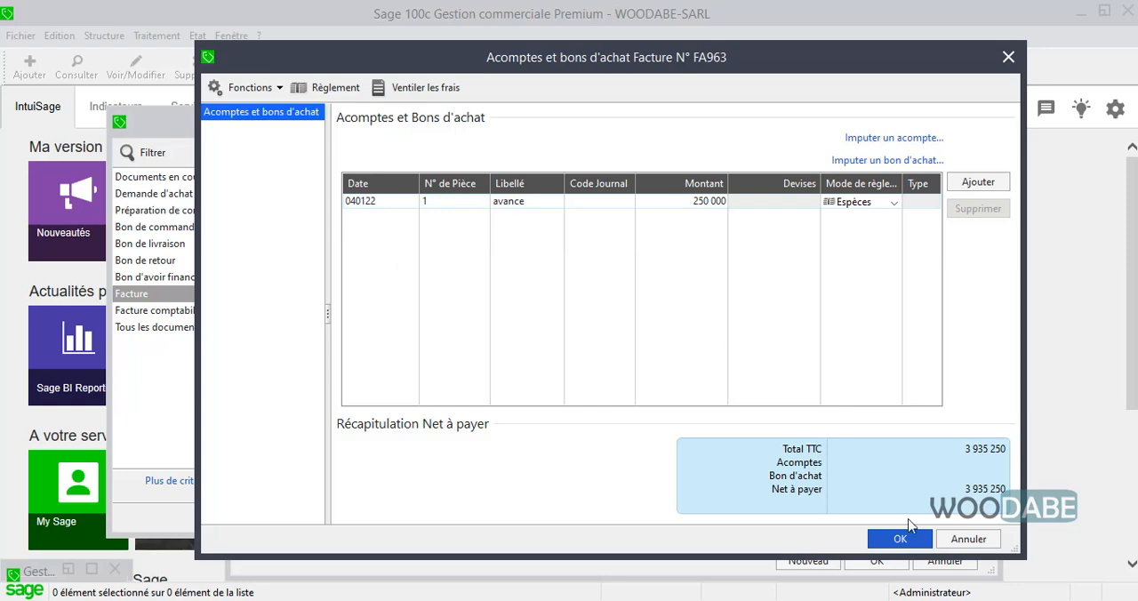
{"action": "left_click", "coordinate": [899, 535]}
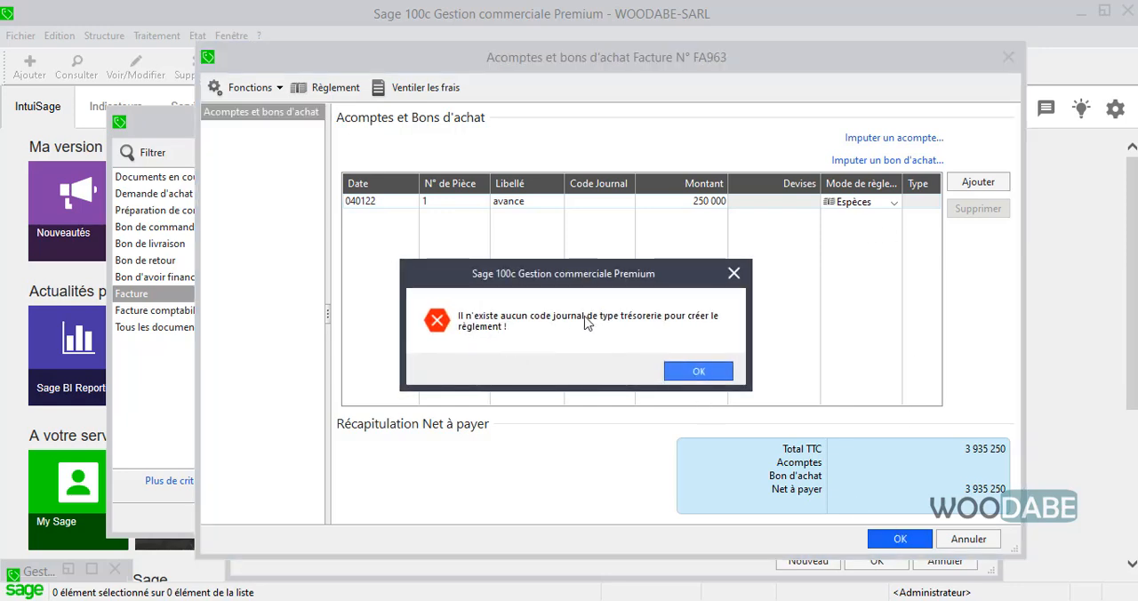
{"action": "left_click", "coordinate": [698, 371]}
{"action": "left_click", "coordinate": [627, 204]}
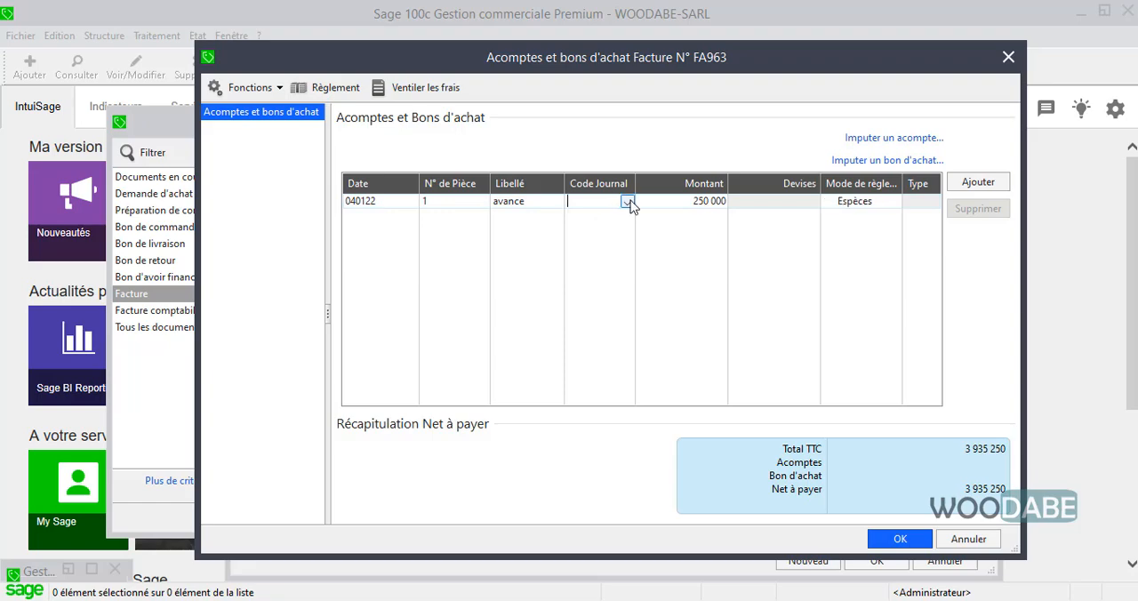
{"action": "left_click", "coordinate": [631, 205]}
{"action": "left_click", "coordinate": [627, 215]}
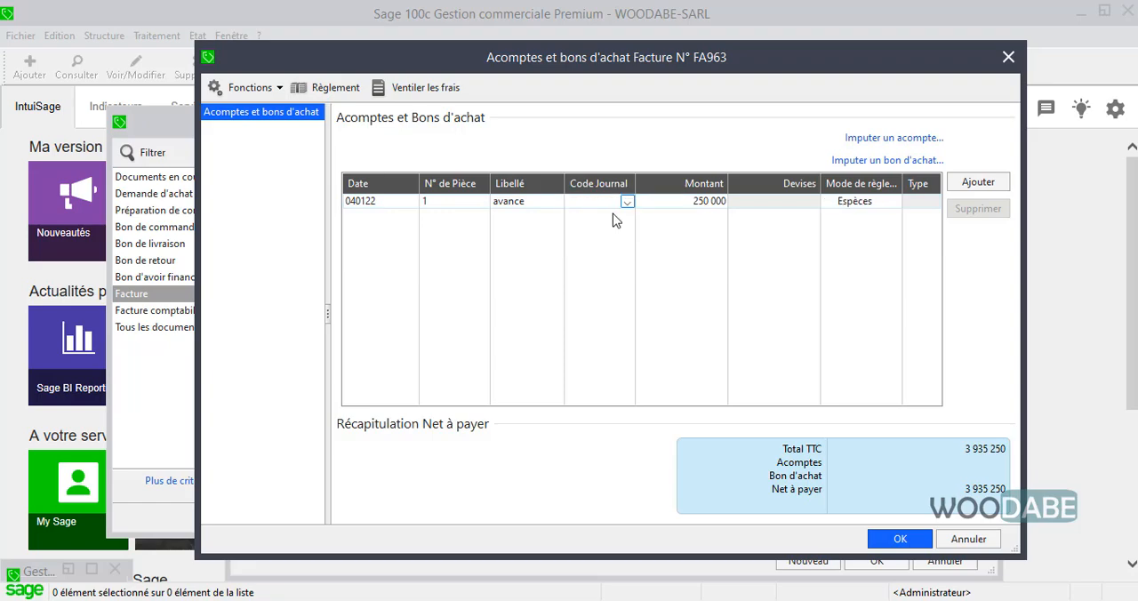
{"action": "left_click", "coordinate": [899, 538]}
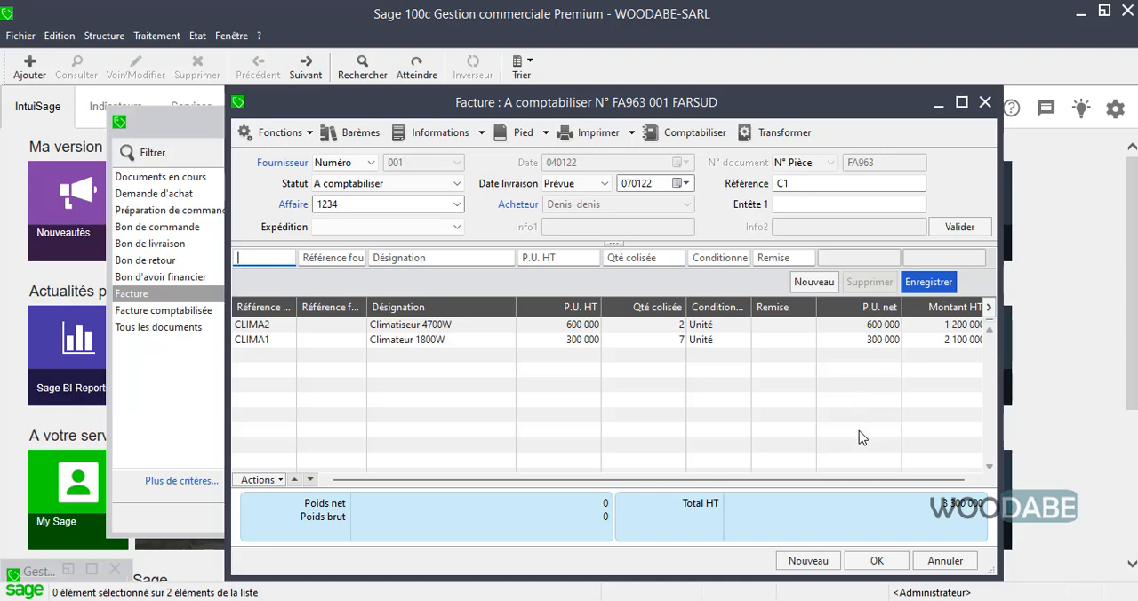
{"action": "left_click", "coordinate": [876, 560]}
{"action": "left_click", "coordinate": [156, 36]}
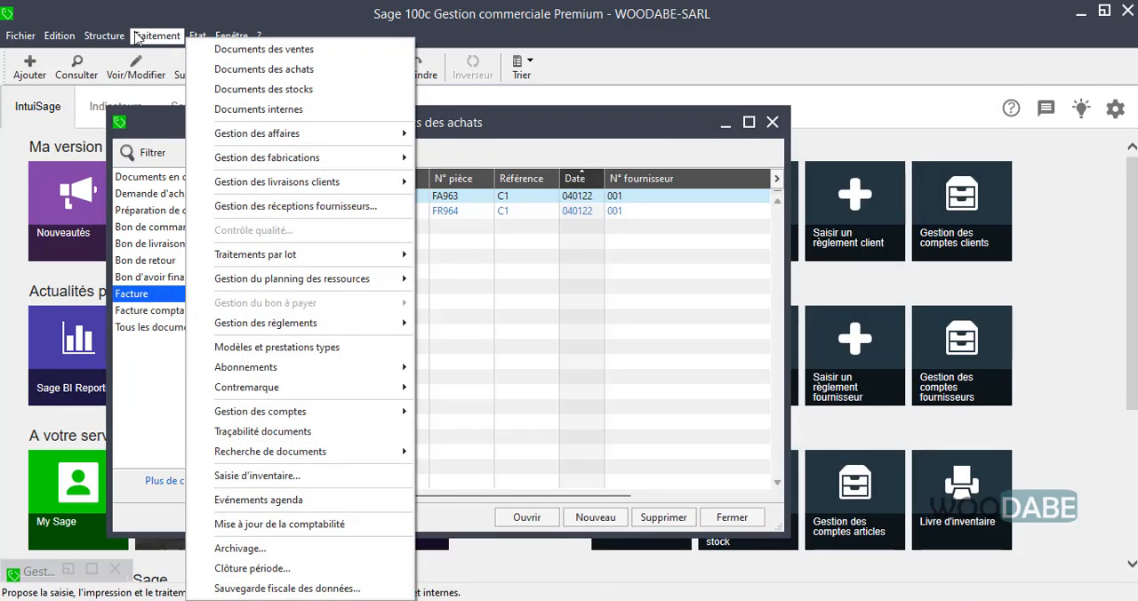
{"action": "left_click", "coordinate": [973, 388]}
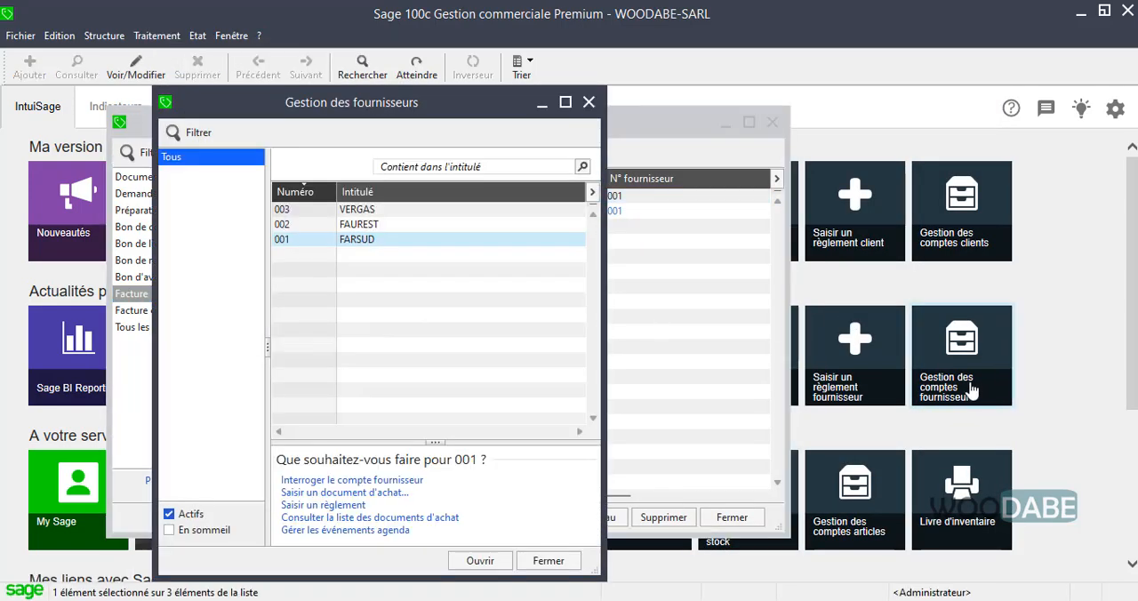
{"action": "left_click", "coordinate": [588, 102]}
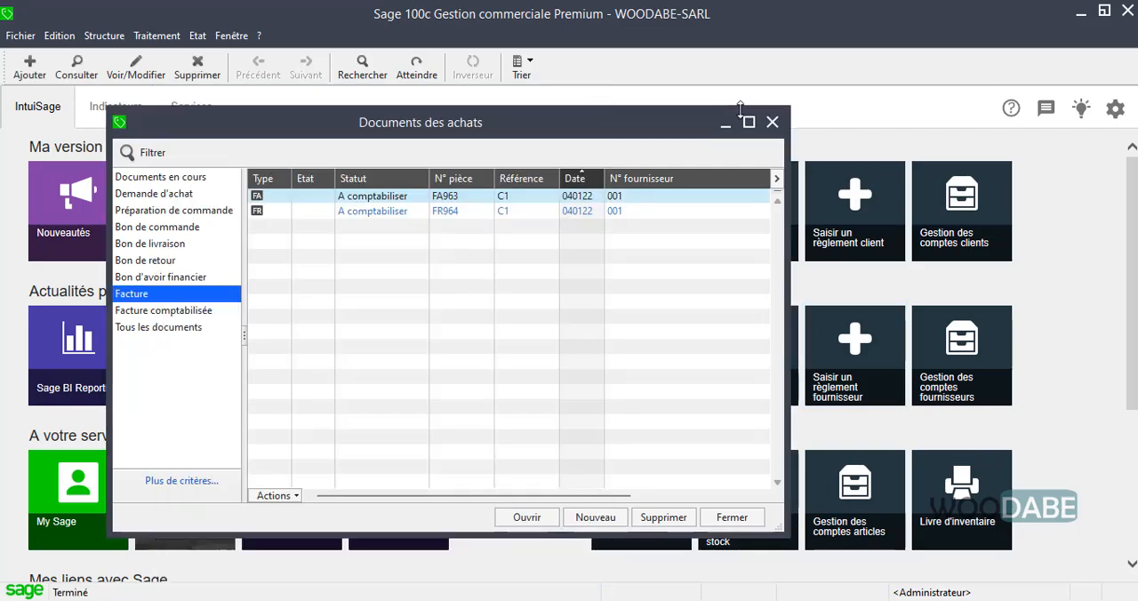
Close the purchase documents list and display the payments recorded for supplier 001 FARSUD
{"action": "left_click", "coordinate": [771, 121]}
{"action": "left_click", "coordinate": [157, 35]}
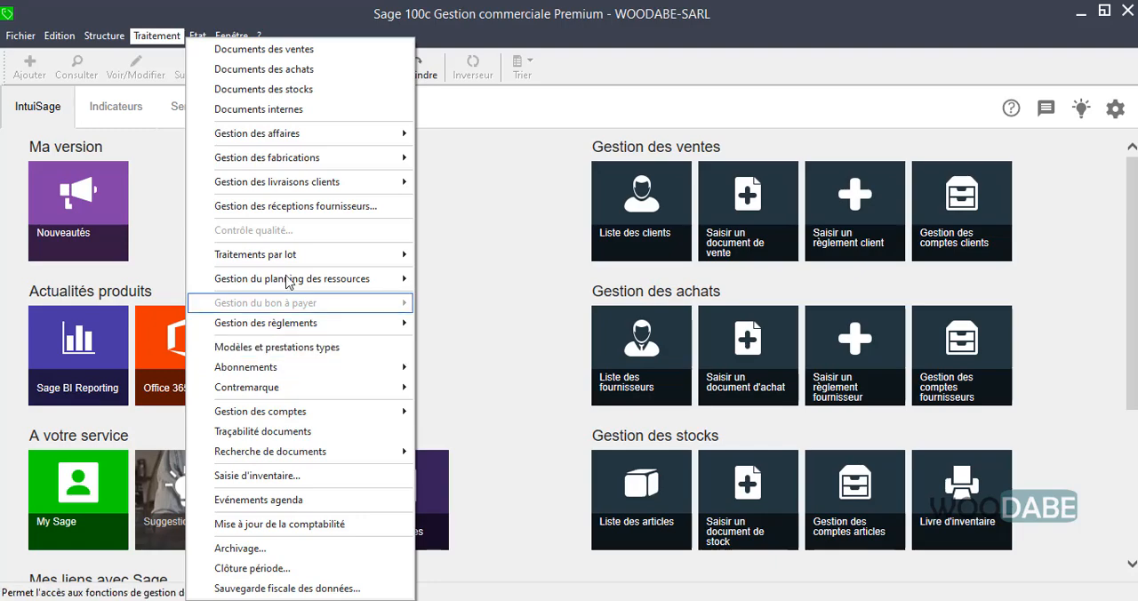
{"action": "mouse_move", "coordinate": [331, 329]}
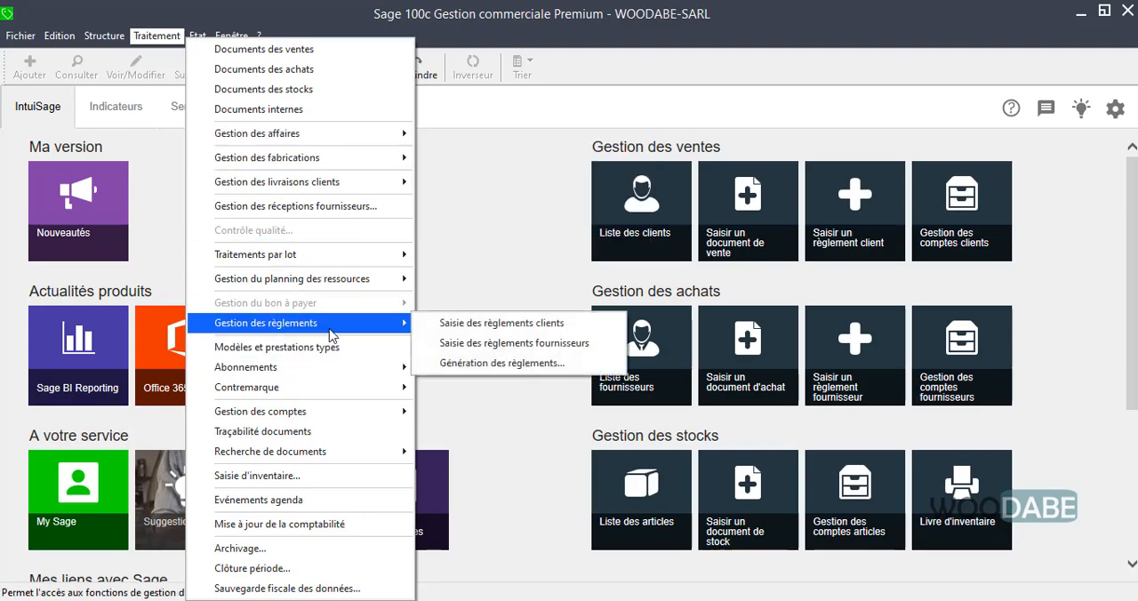
{"action": "left_click", "coordinate": [496, 347]}
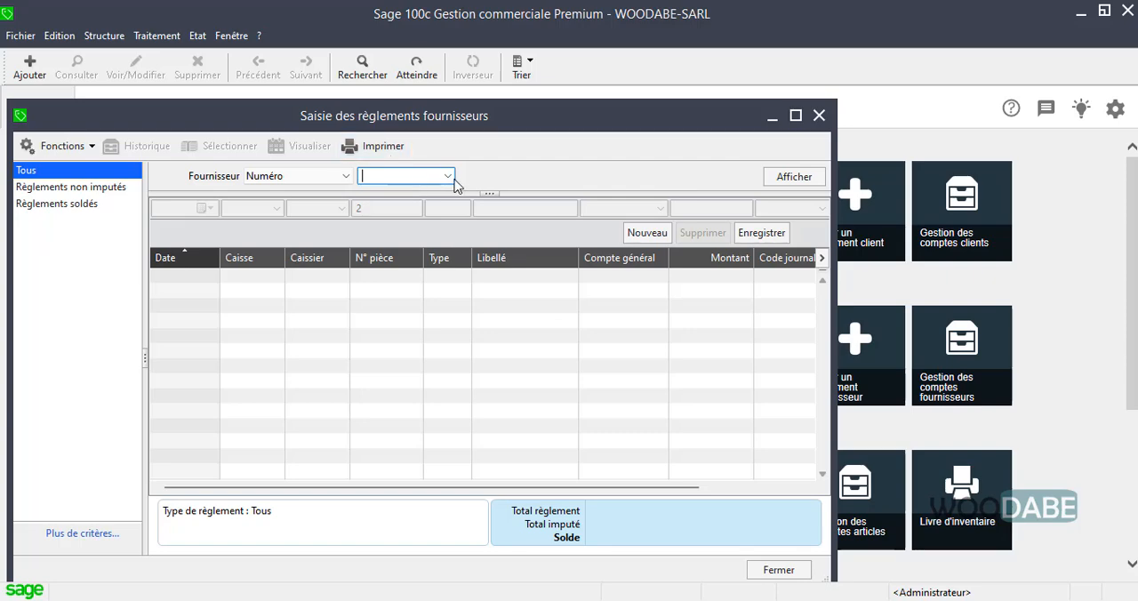
{"action": "left_click", "coordinate": [449, 178]}
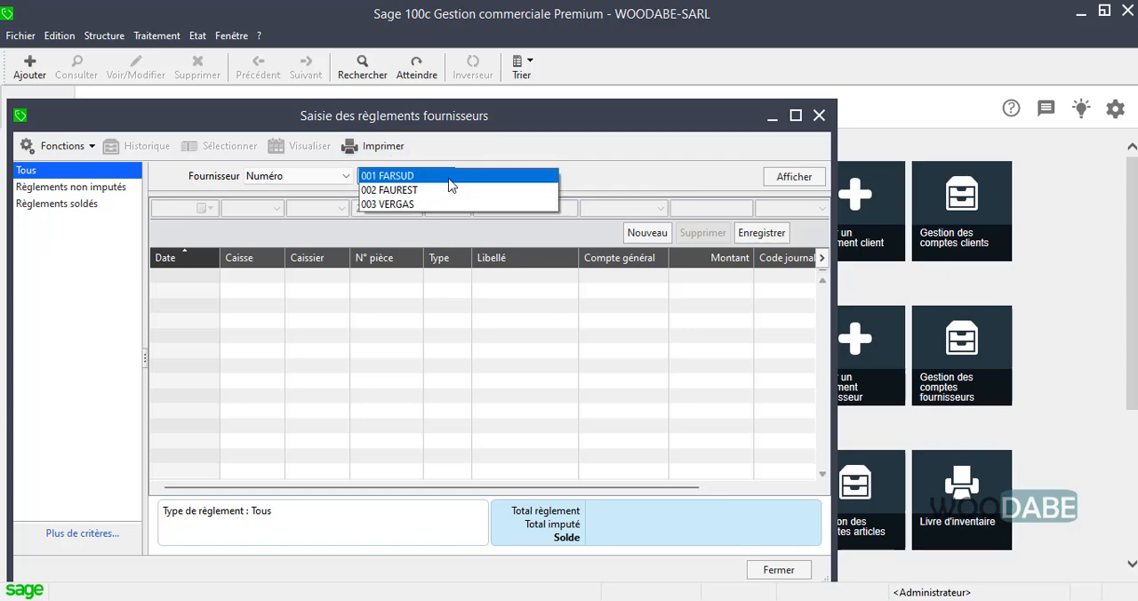
{"action": "left_click", "coordinate": [451, 181]}
{"action": "left_click", "coordinate": [800, 179]}
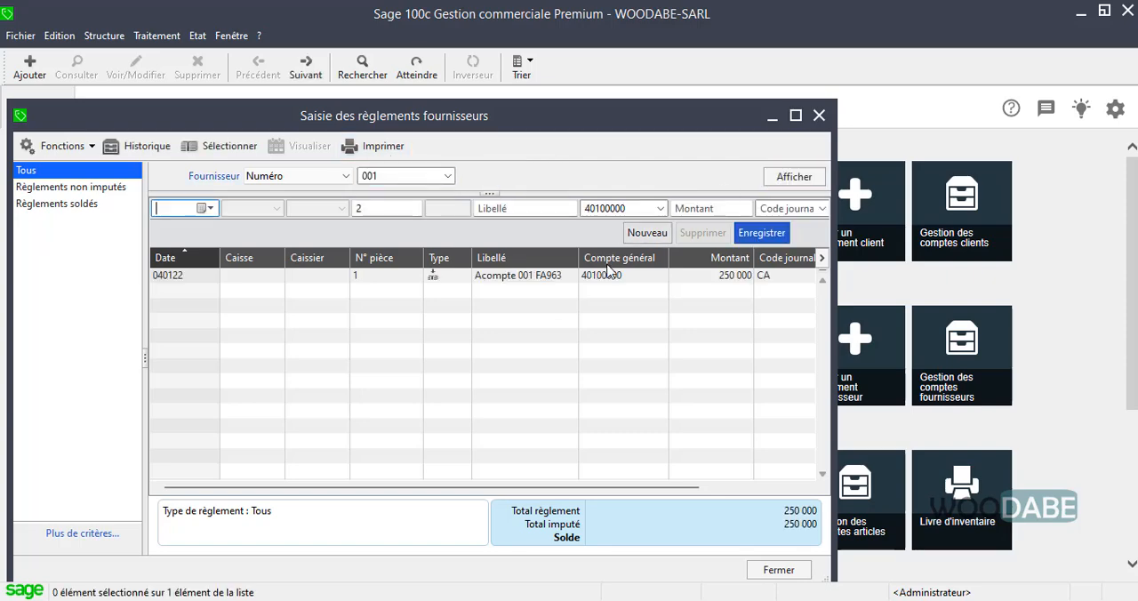
Examine the deposit's details and remaining balance in the supplier payments list, and close the window
{"action": "left_click_drag", "start_coordinate": [554, 487], "coordinate": [784, 483]}
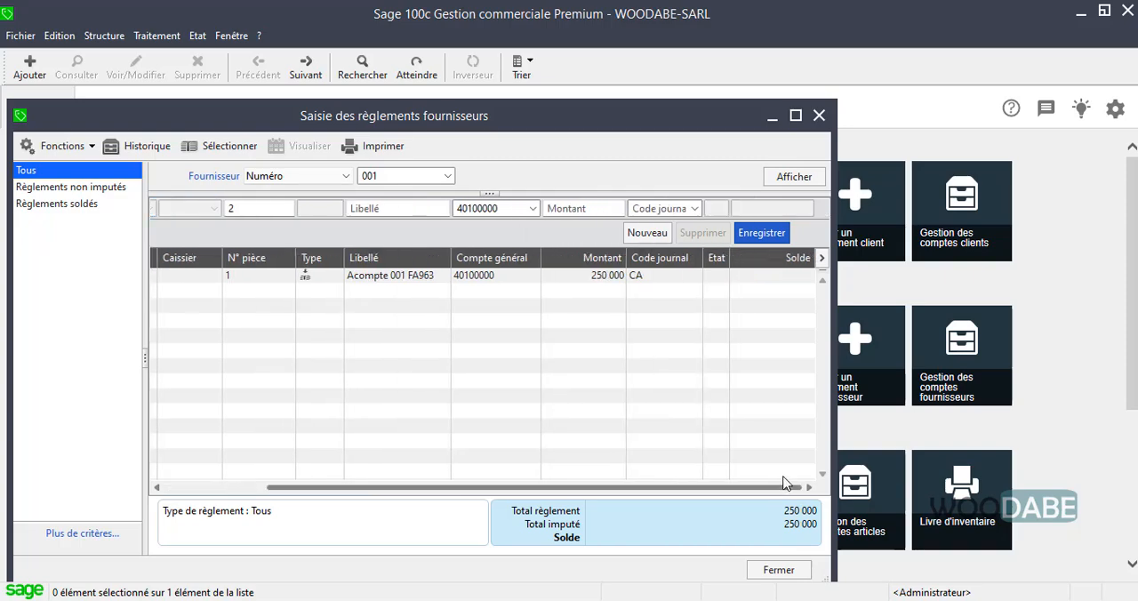
{"action": "left_click_drag", "start_coordinate": [622, 485], "coordinate": [487, 473]}
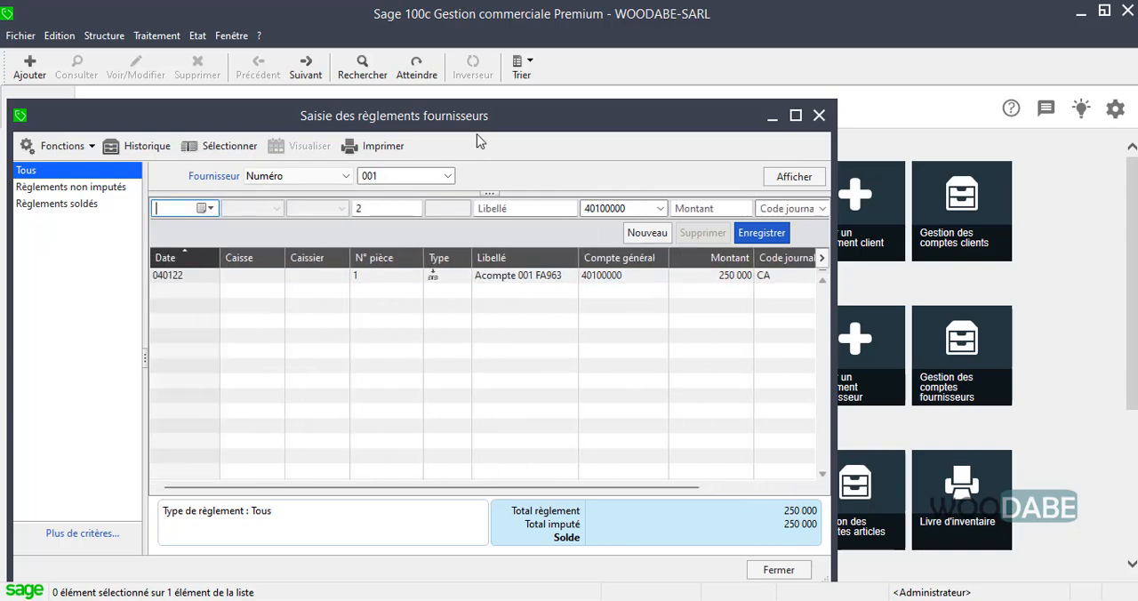
{"action": "left_click_drag", "start_coordinate": [472, 119], "coordinate": [567, 113]}
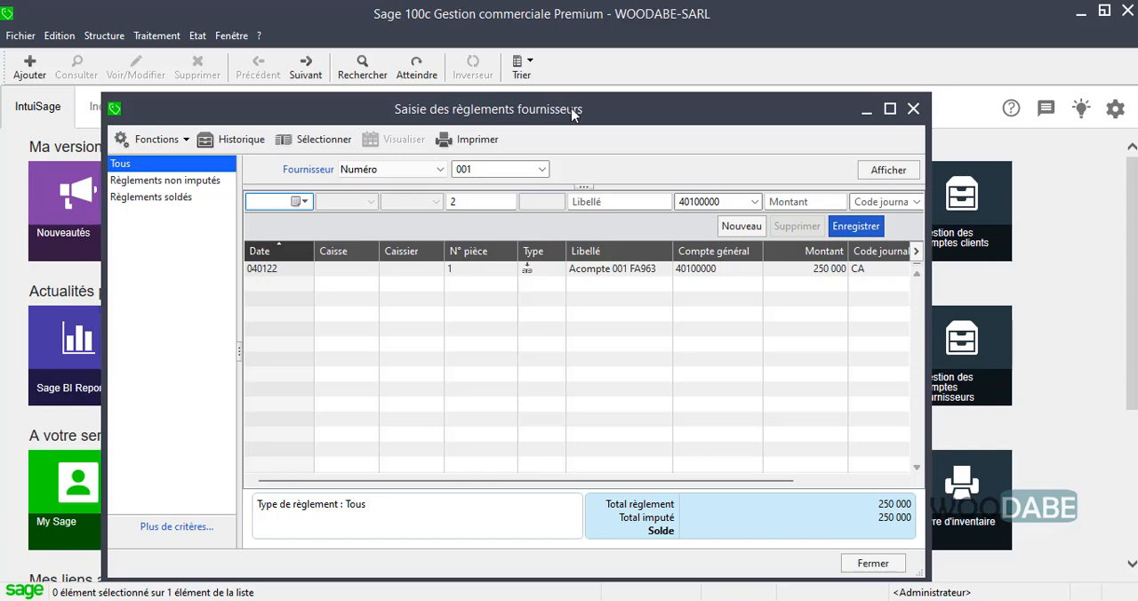
{"action": "left_click", "coordinate": [913, 108]}
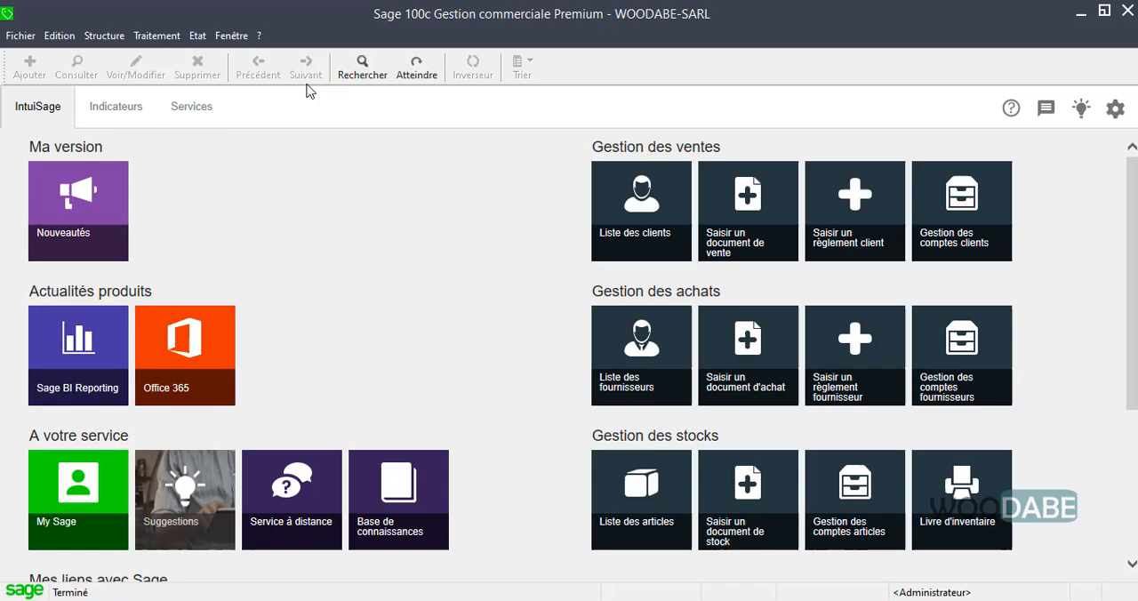
View the supplier payment entry window again and close it without recording a payment
{"action": "left_click", "coordinate": [157, 36]}
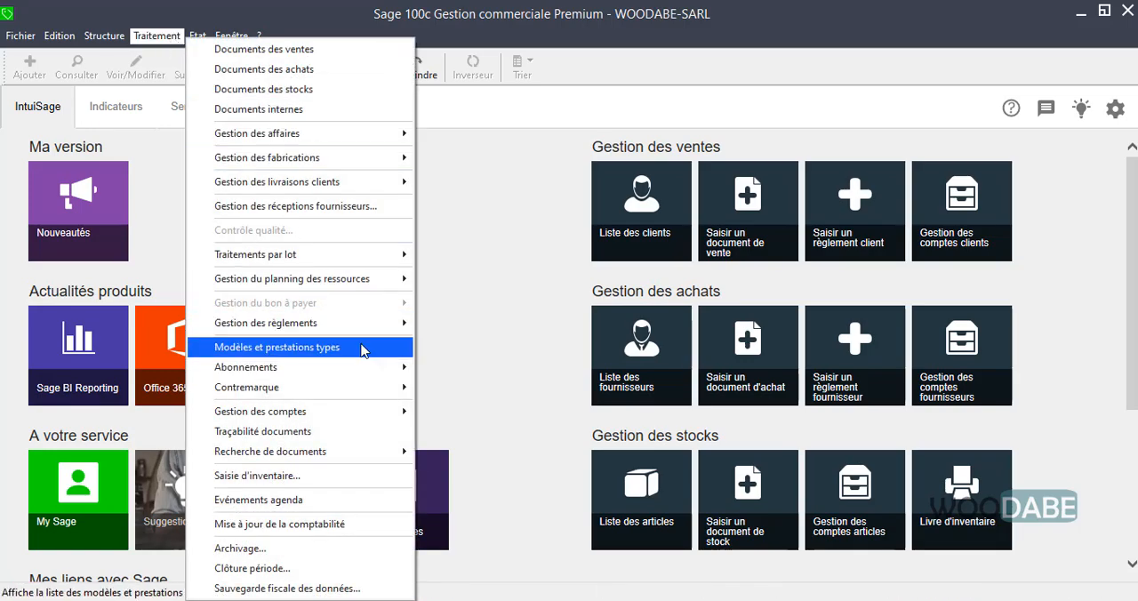
{"action": "mouse_move", "coordinate": [369, 325]}
{"action": "left_click", "coordinate": [470, 347]}
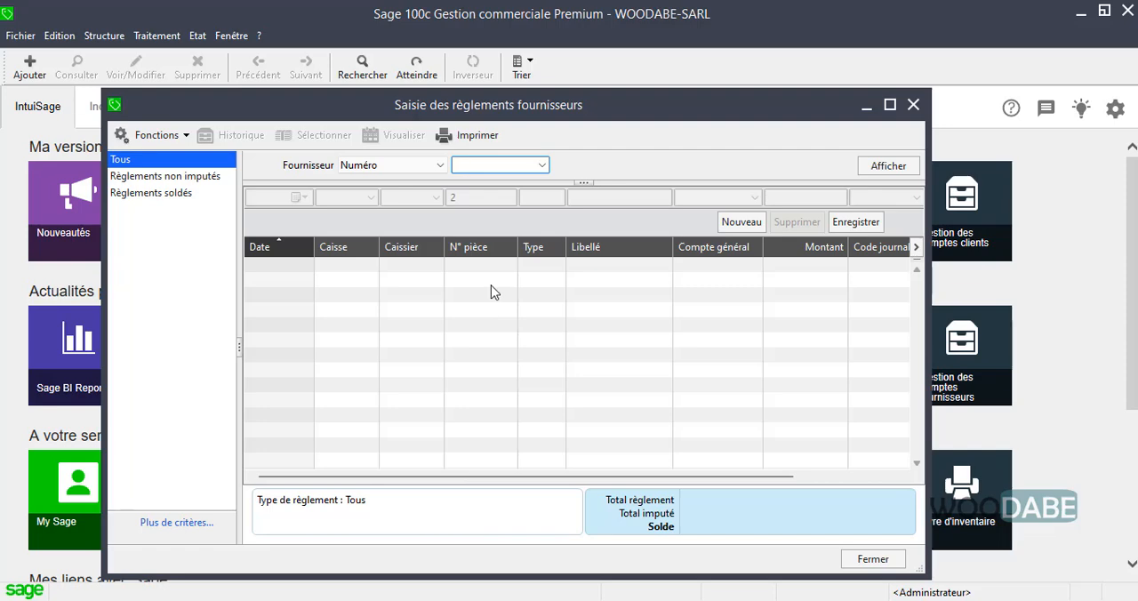
{"action": "left_click", "coordinate": [913, 105]}
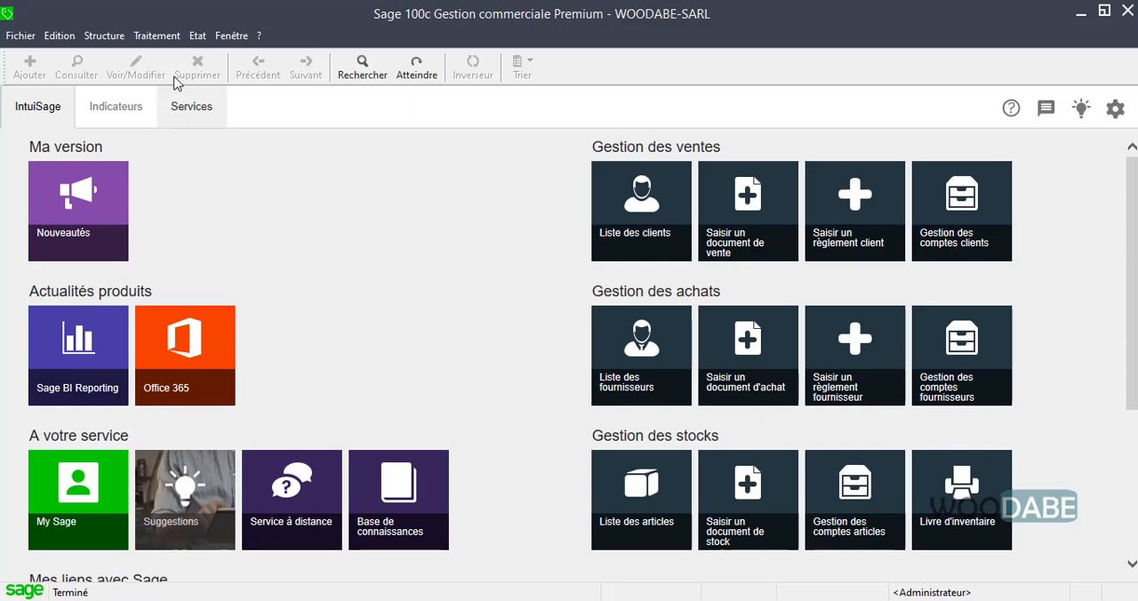
Query the customer account C001 INTERELECTRO and view its accounting entries
{"action": "left_click", "coordinate": [939, 208]}
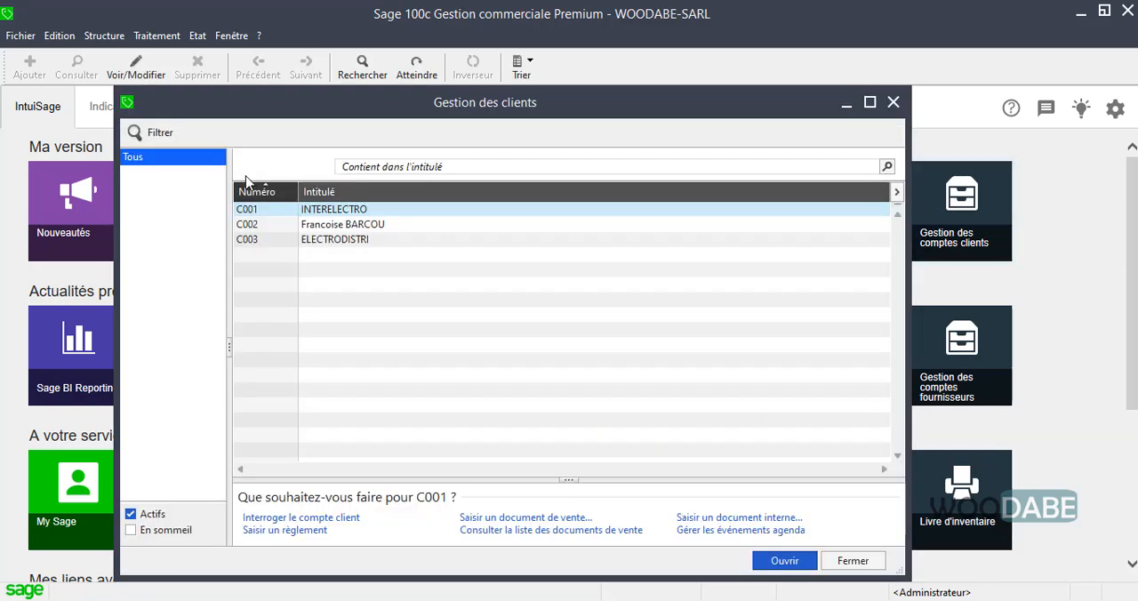
{"action": "left_click", "coordinate": [326, 210]}
{"action": "key", "text": "Return"}
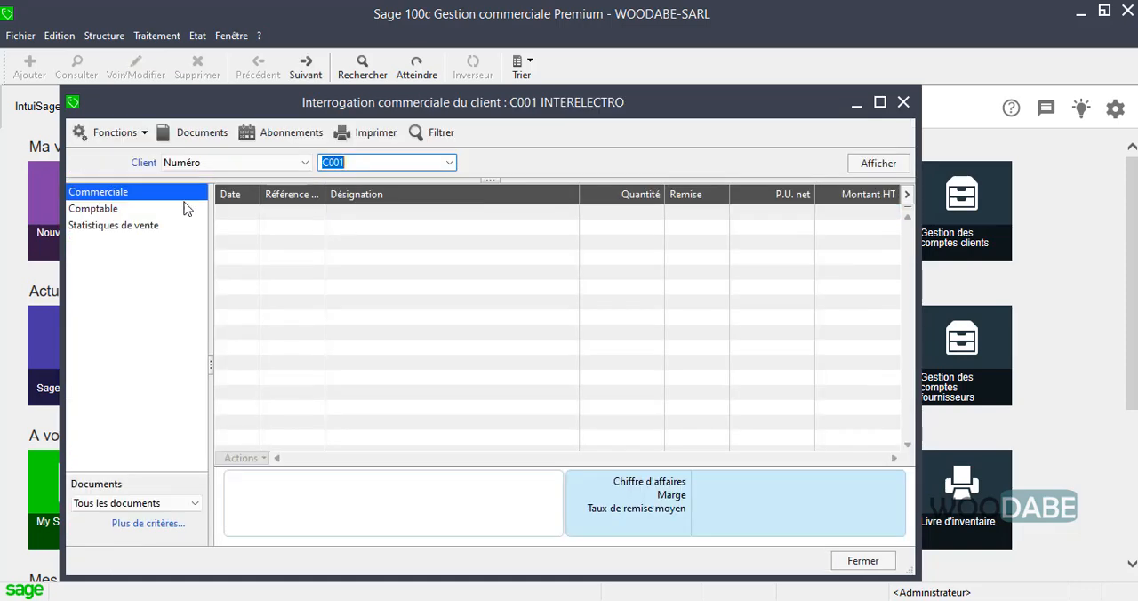
{"action": "left_click", "coordinate": [80, 209]}
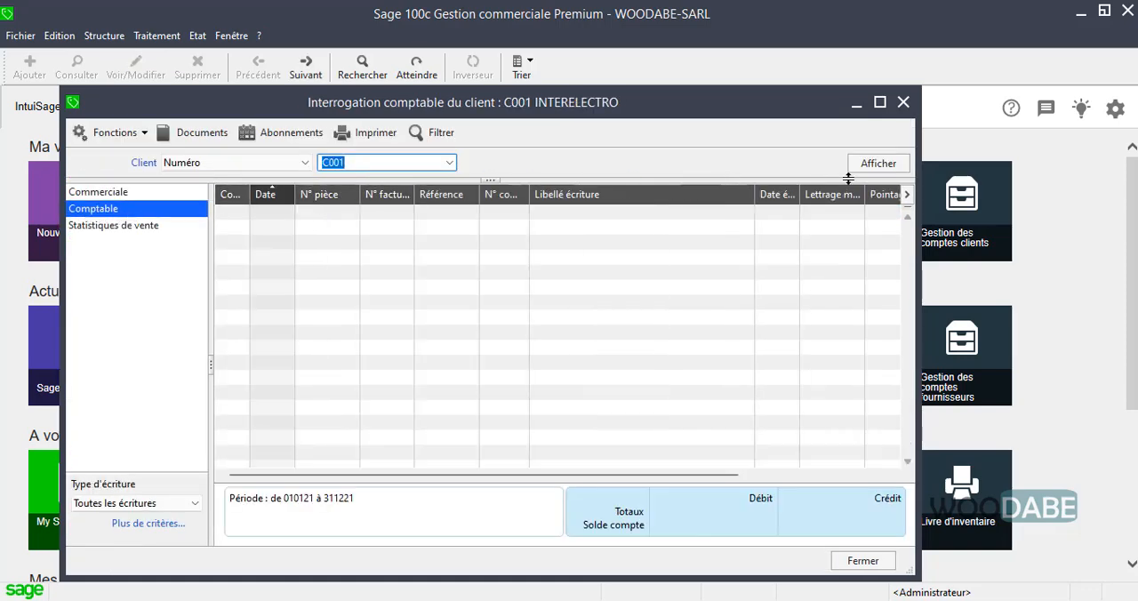
{"action": "left_click", "coordinate": [449, 169]}
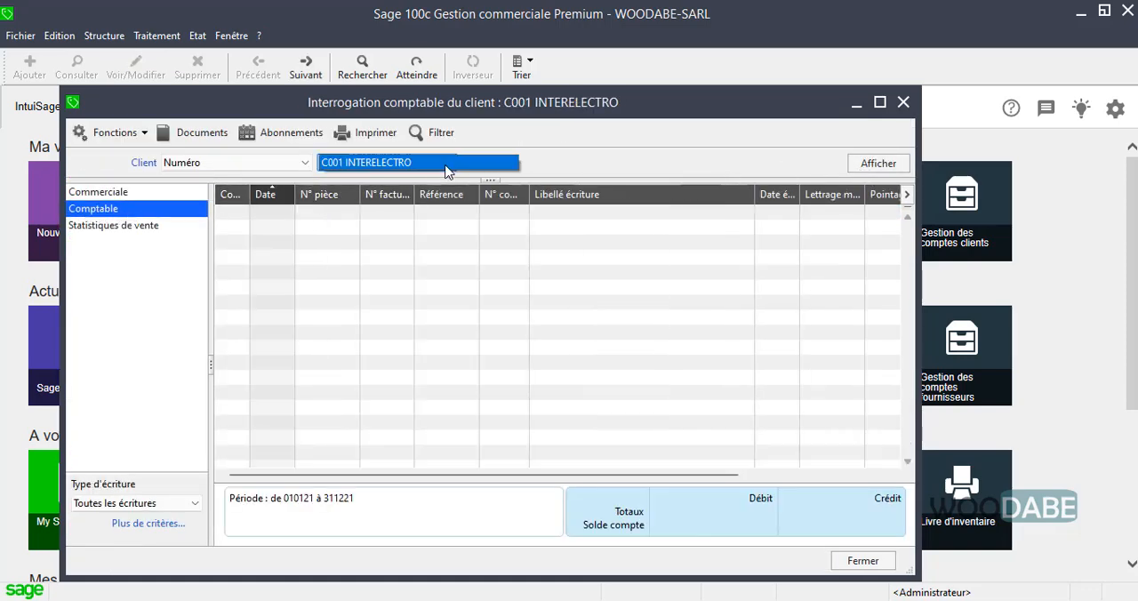
{"action": "left_click", "coordinate": [449, 169]}
Display the commercial query for customer C003 ELECTRODISTRI
{"action": "left_click", "coordinate": [106, 192]}
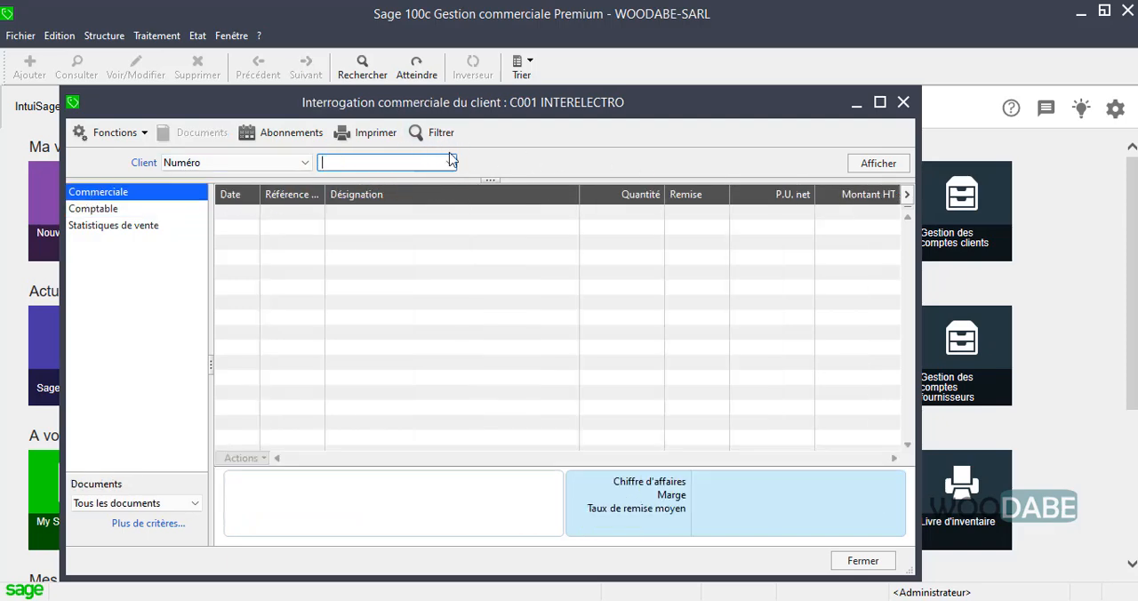
{"action": "left_click", "coordinate": [449, 163]}
{"action": "left_click", "coordinate": [449, 190]}
{"action": "left_click", "coordinate": [875, 164]}
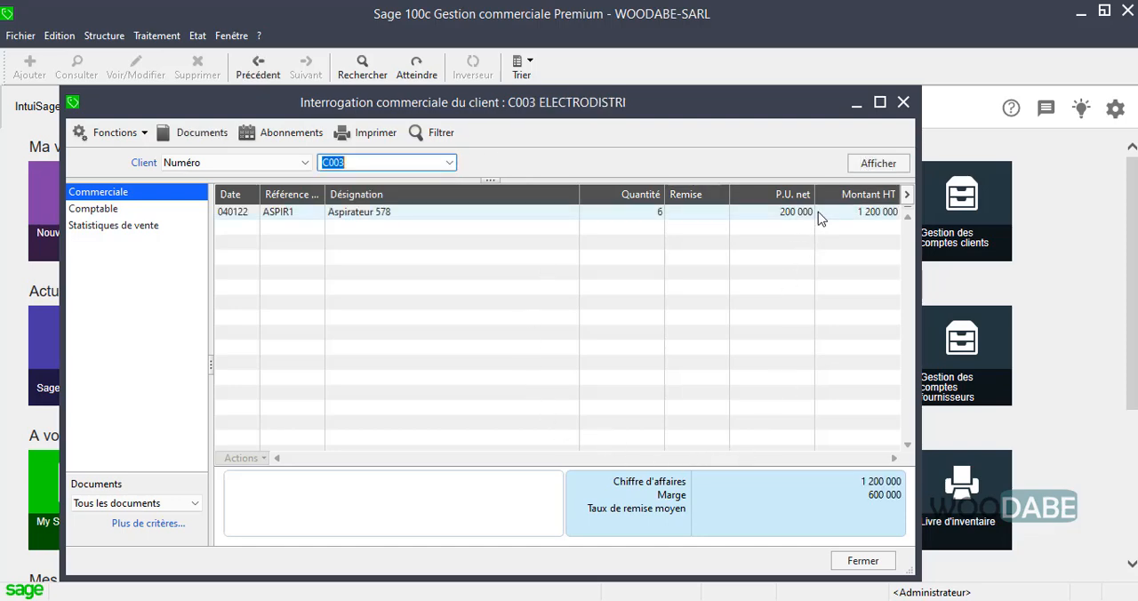
Compare the accounting and commercial queries of customer C003 ELECTRODISTRI, finishing on the accounting one
{"action": "left_click", "coordinate": [152, 210]}
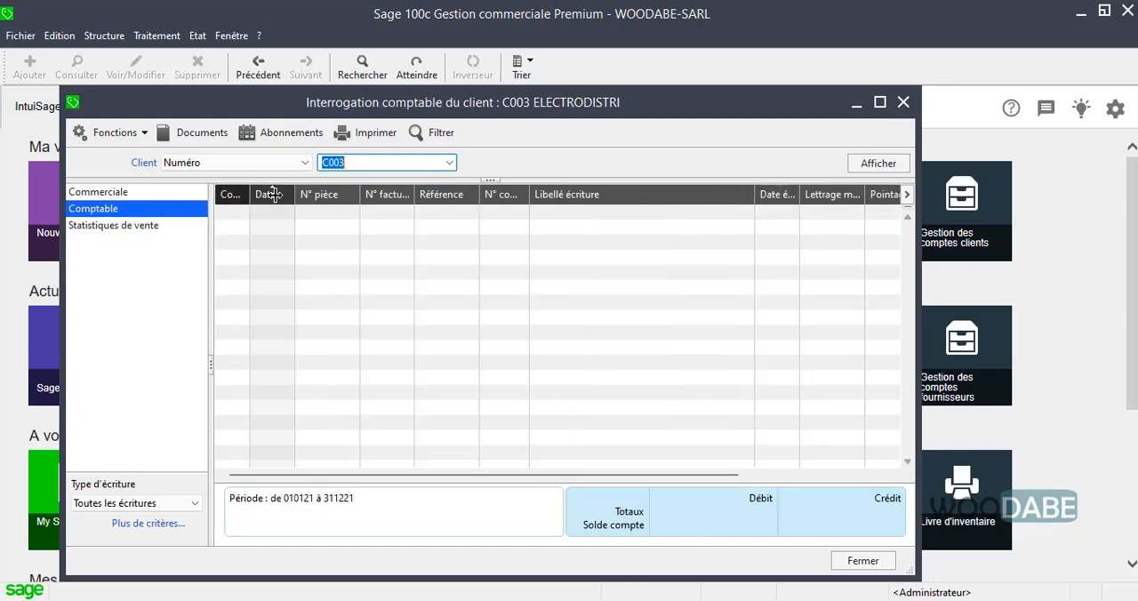
{"action": "left_click", "coordinate": [135, 193]}
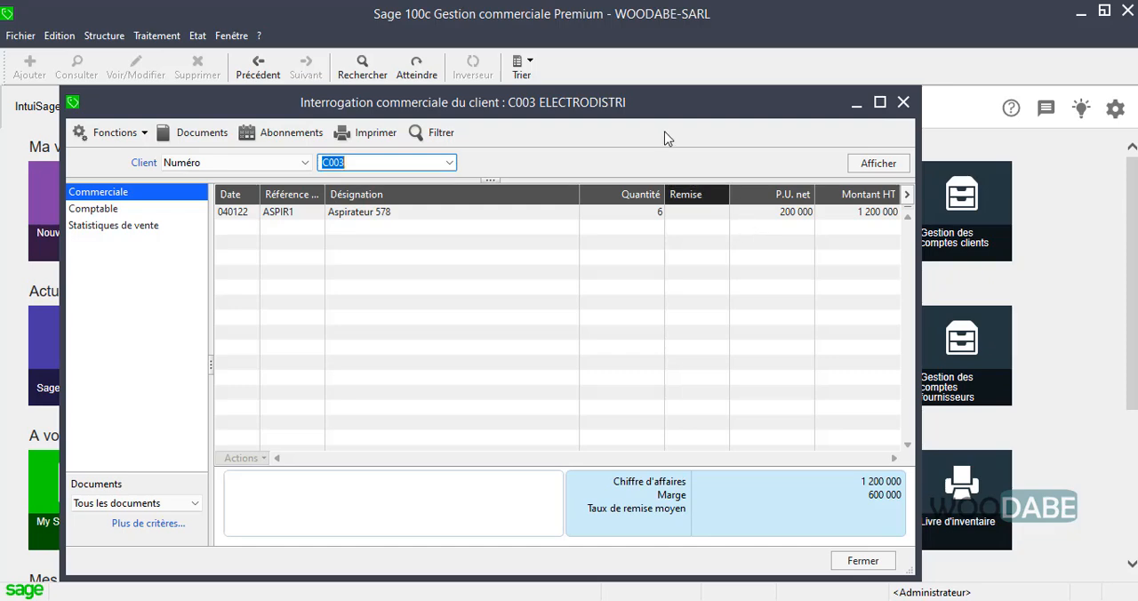
{"action": "left_click_drag", "start_coordinate": [650, 108], "coordinate": [663, 110]}
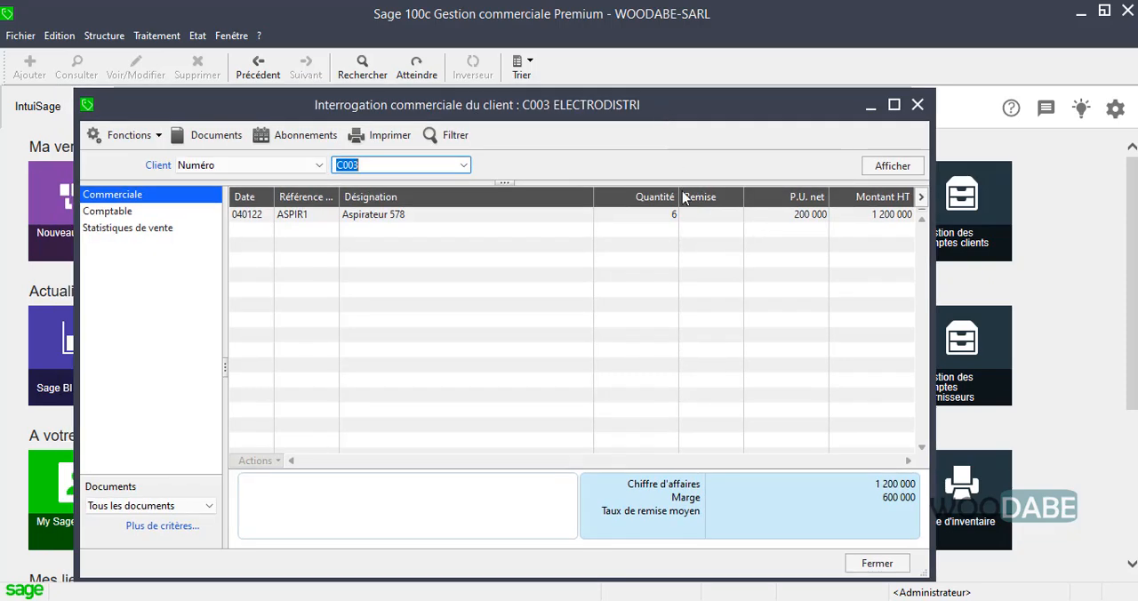
{"action": "left_click", "coordinate": [175, 213]}
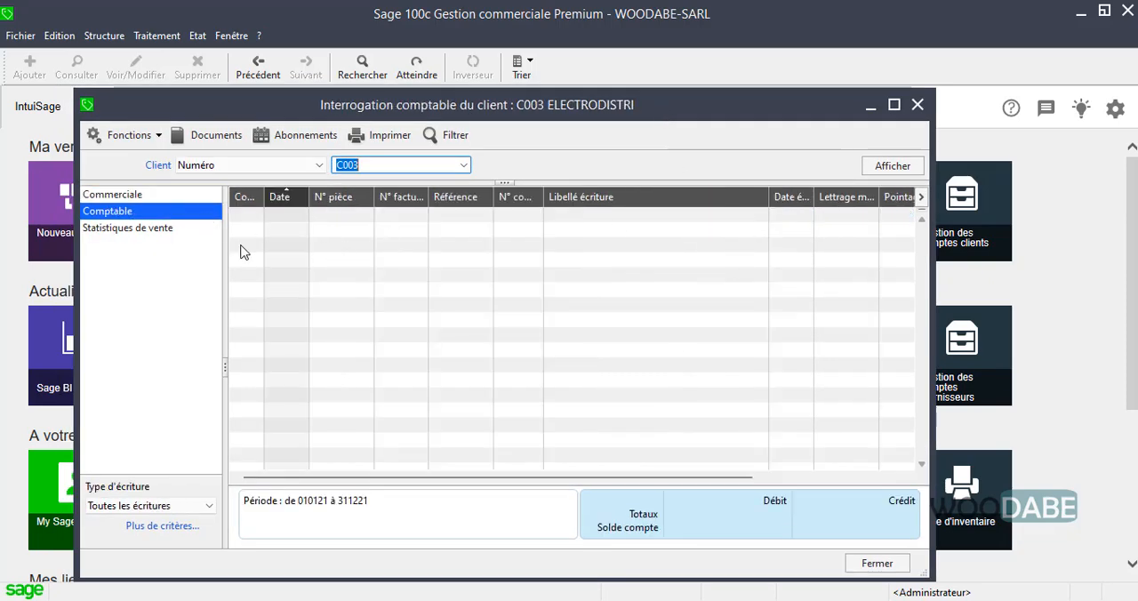